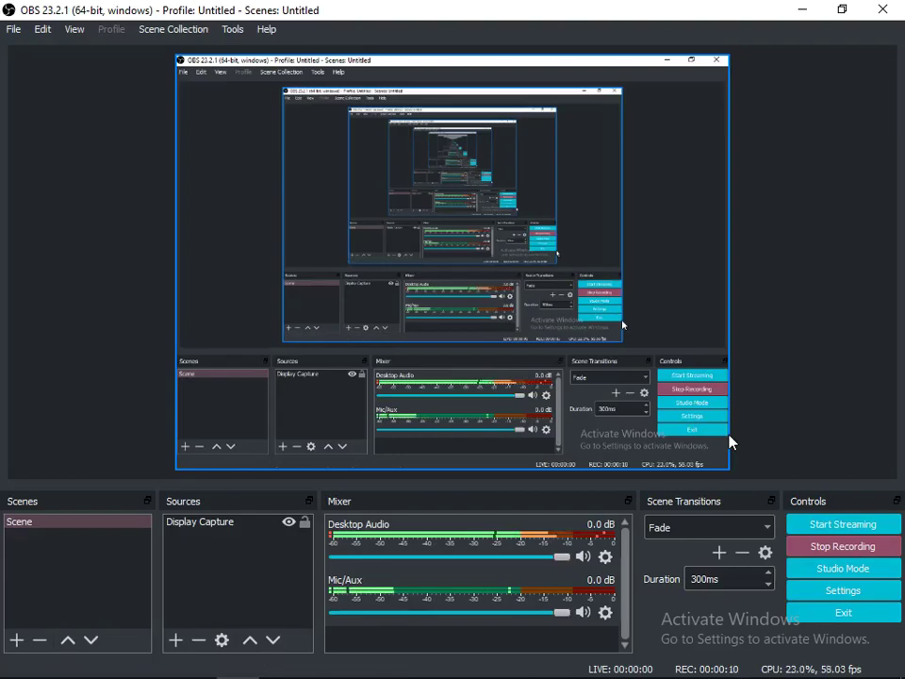
Step: Switch to FL Studio, stop the running song and audition the playlist arrangement briefly from bar 9
left_click(539, 661)
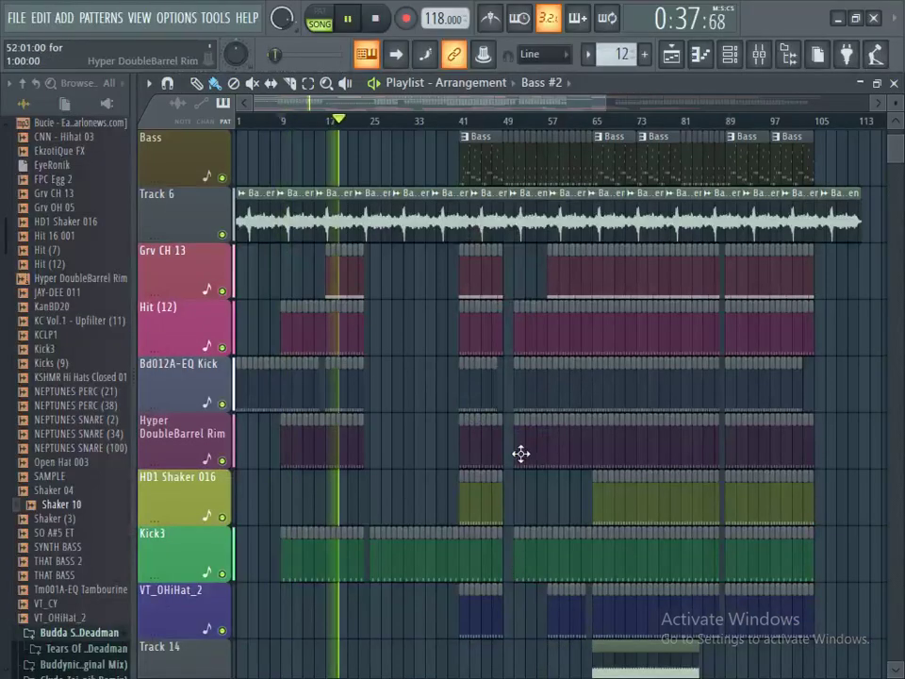
key("space")
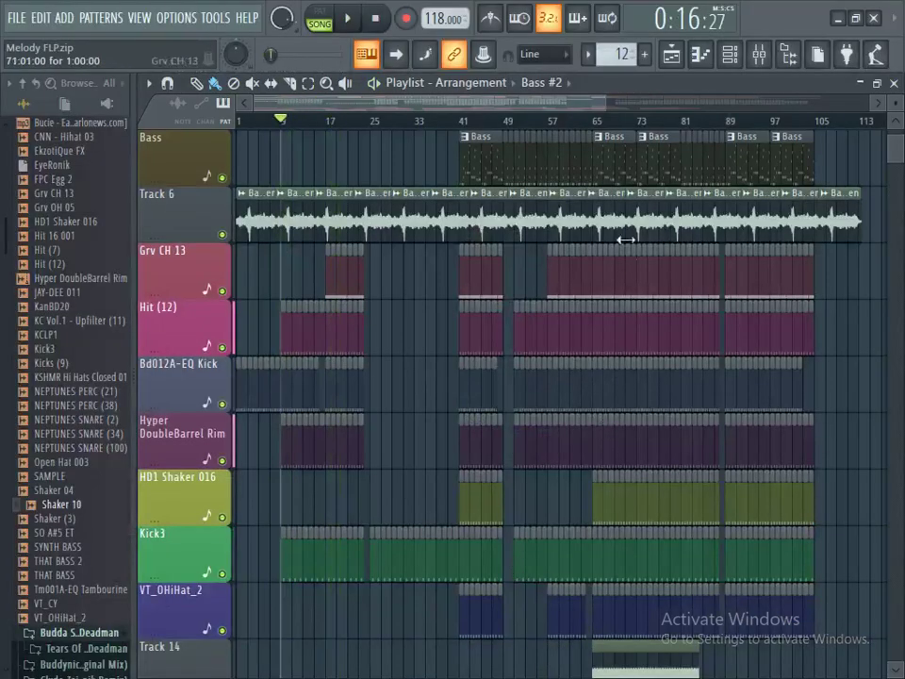
left_click_drag(601, 111, 898, 105)
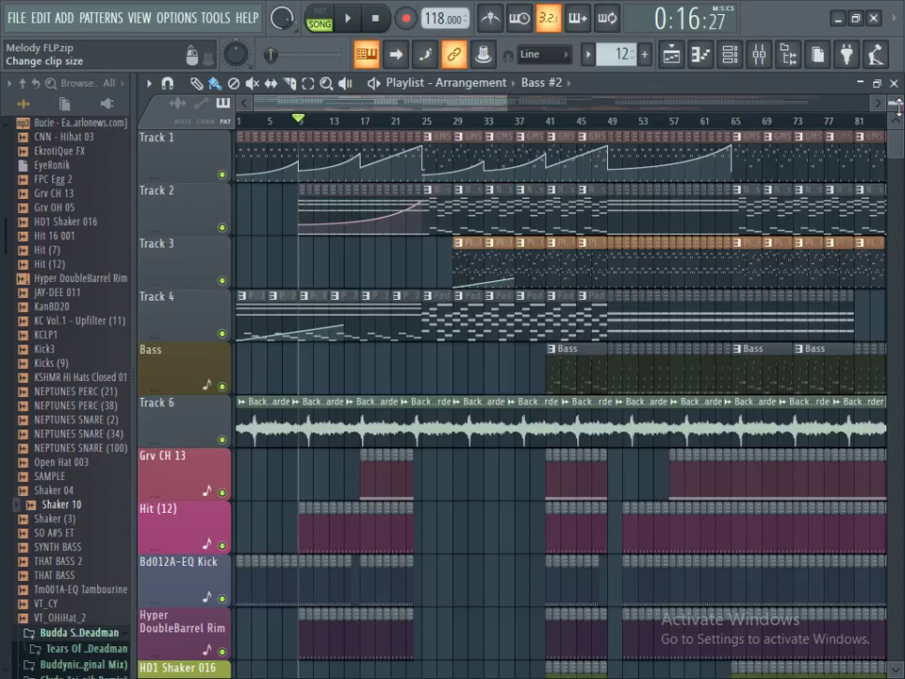
key("space")
key("space")
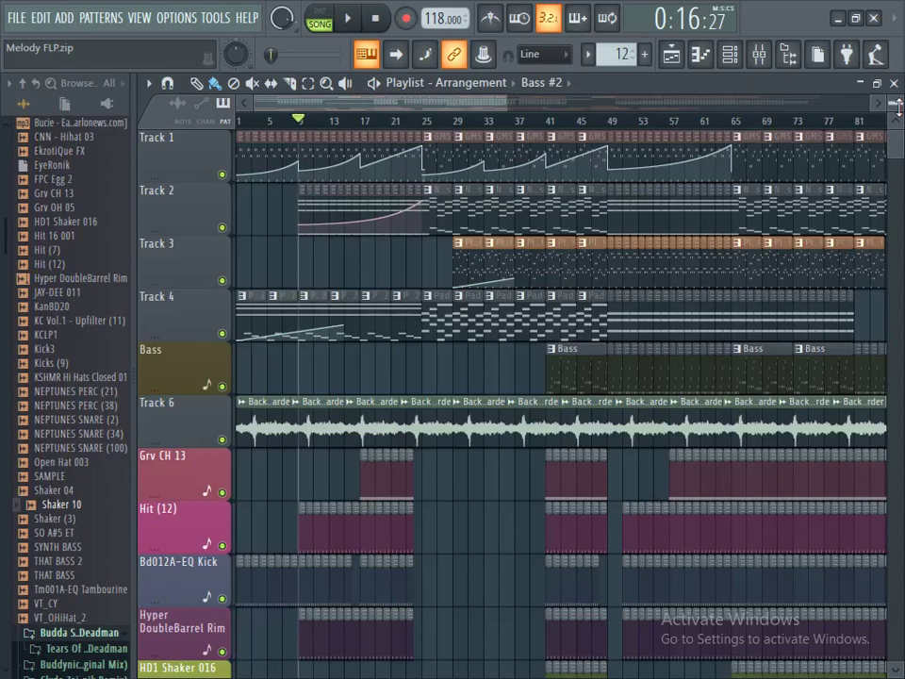
Step: Select the Back_Garden audio clip on Track 6 and load Fruity Parametric EQ 2 in slot 1 of its mixer track
double_click(435, 421)
left_click_drag(479, 104, 762, 93)
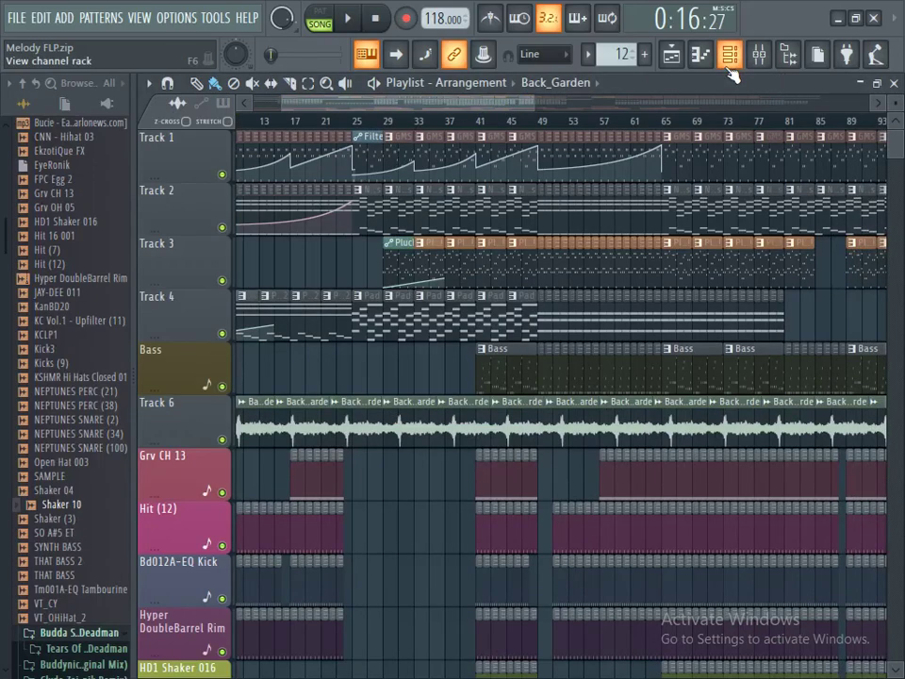
key("space")
key("space")
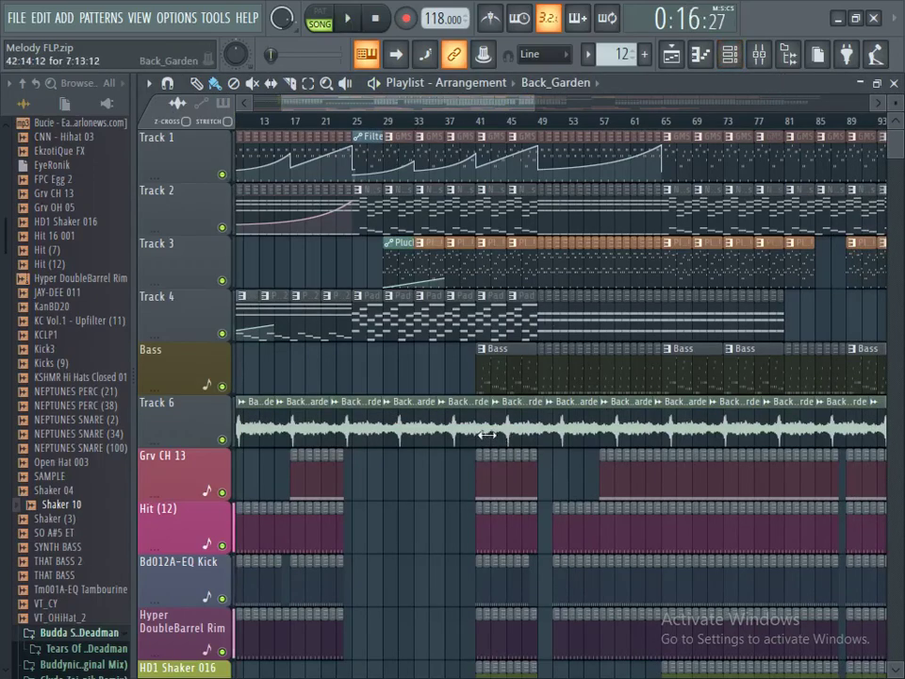
left_click(760, 56)
left_click(751, 146)
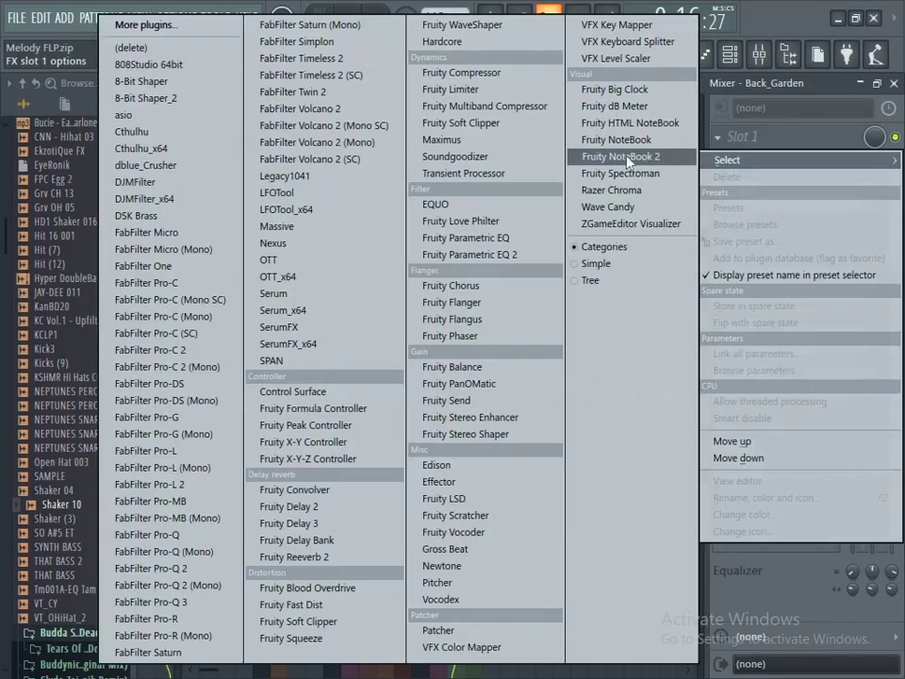
left_click(487, 256)
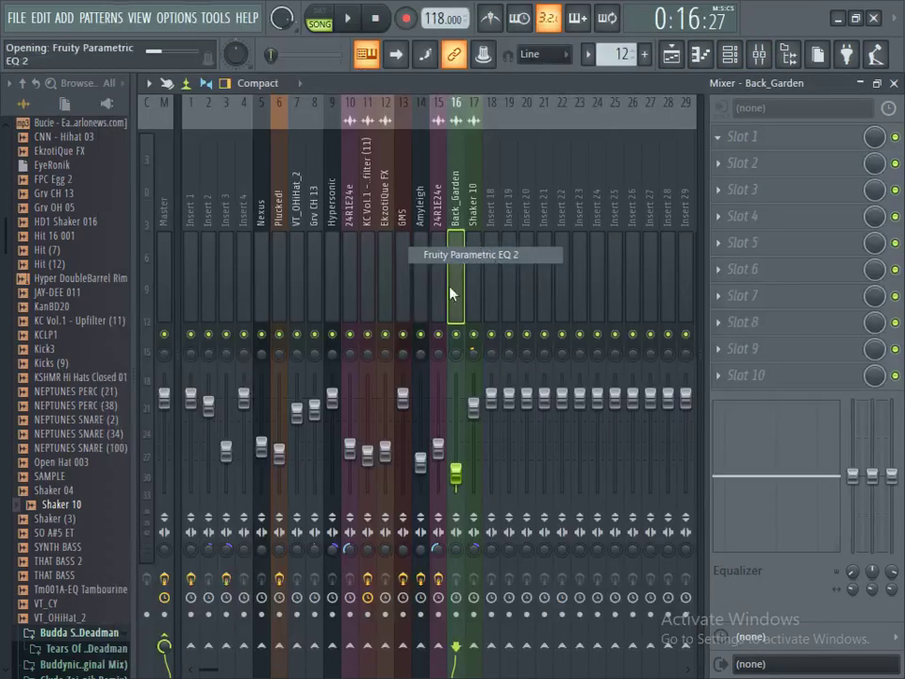
Step: Shape the Back_Garden EQ by slightly boosting bands 5, 6 and 7 and pulling band 1 fully down to cut the lows, checking with playback
key("space")
key("space")
left_click_drag(431, 354, 429, 343)
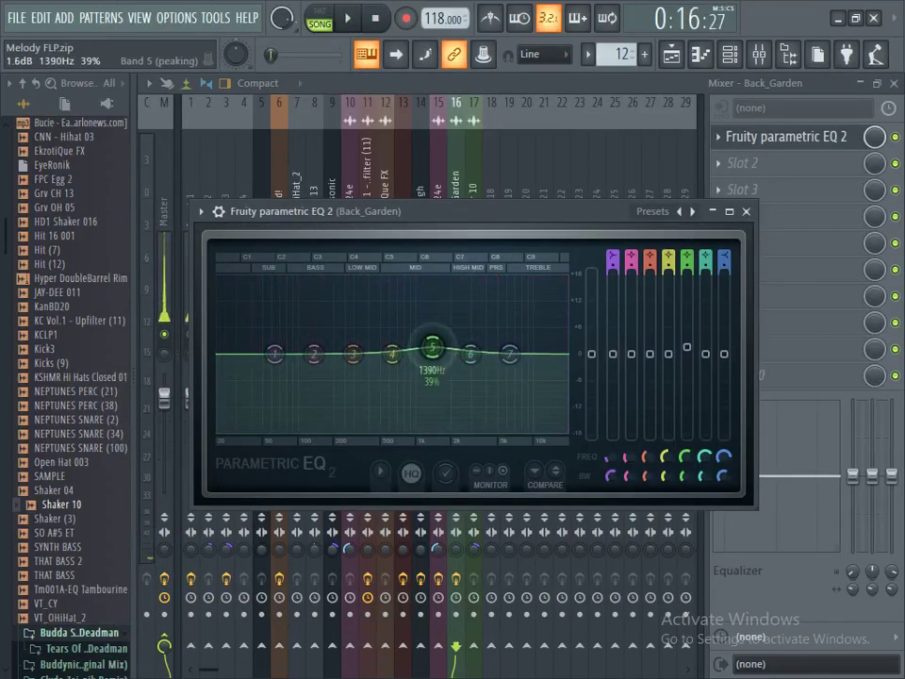
left_click_drag(508, 359, 516, 356)
left_click_drag(274, 355, 317, 429)
key("space")
key("space")
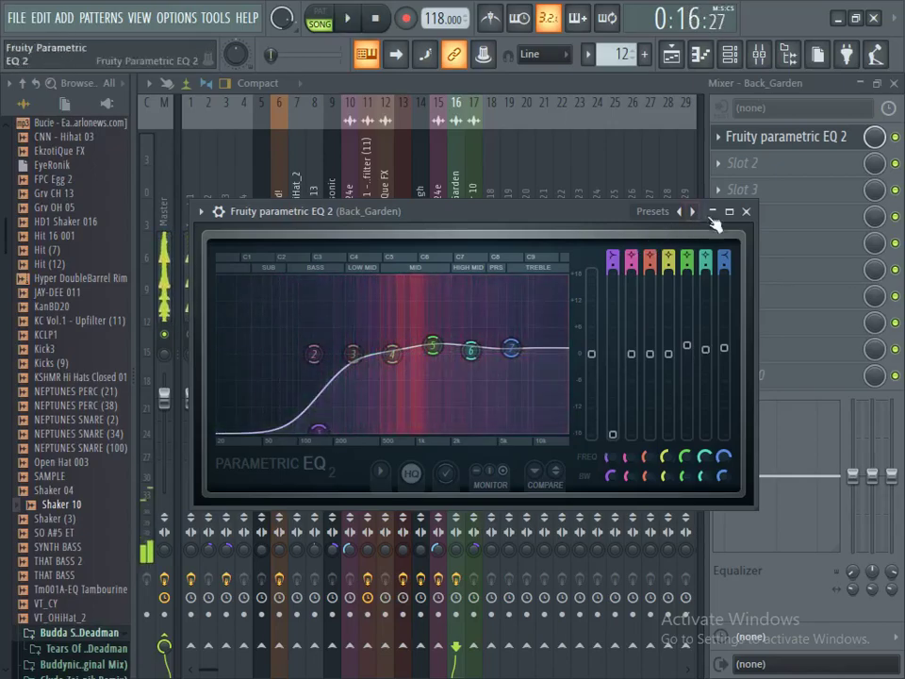
left_click(745, 211)
Step: Add Fruity Reeverb 2 in slot 3 of Back_Garden, set its decay time to 3.1 sec and lower its mix level
left_click(724, 190)
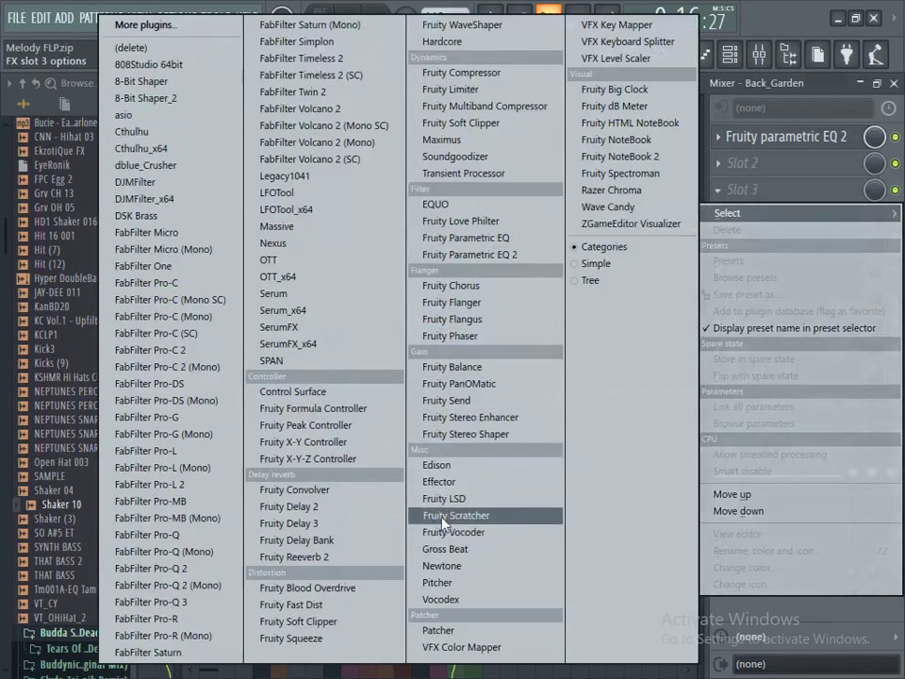
left_click(329, 557)
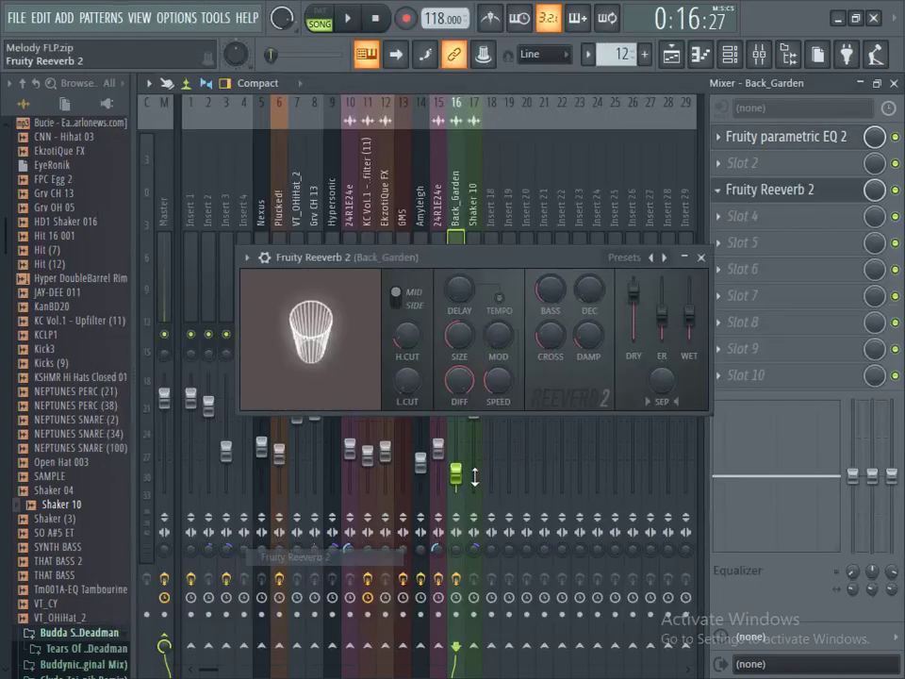
left_click_drag(587, 291, 587, 273)
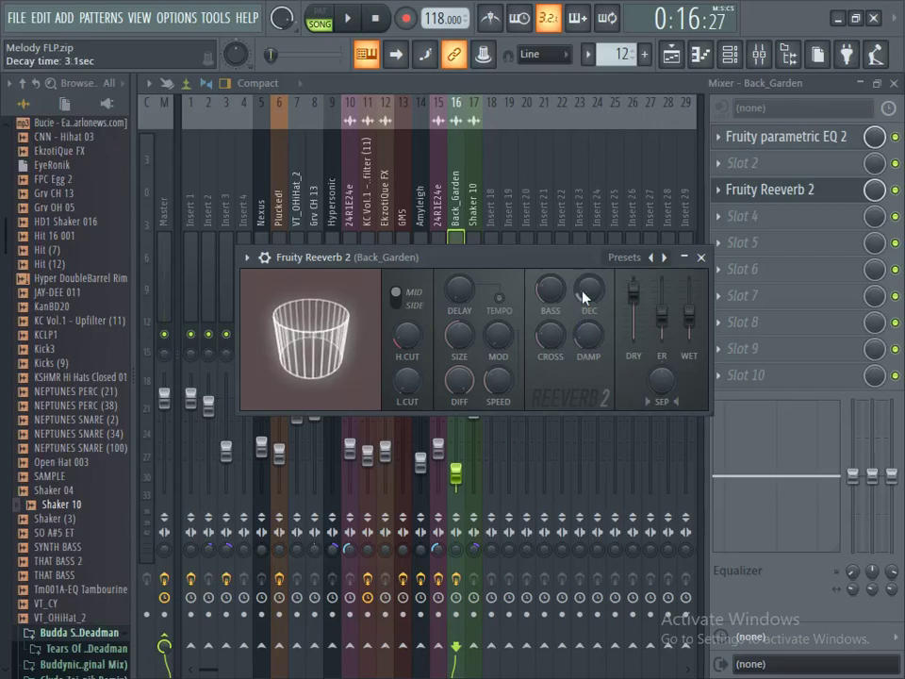
left_click_drag(873, 192, 873, 215)
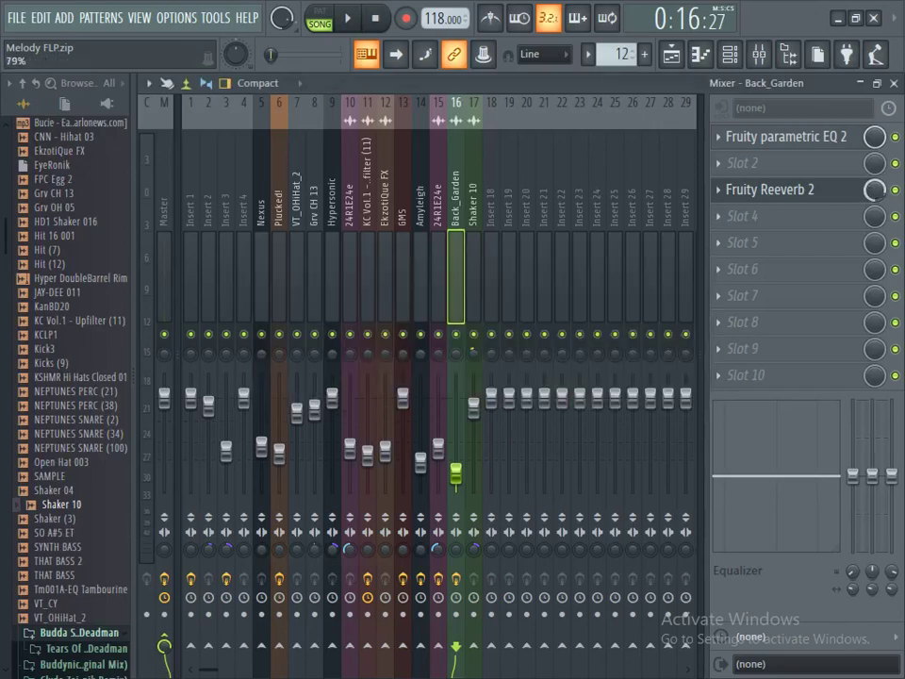
left_click(820, 189)
key("space")
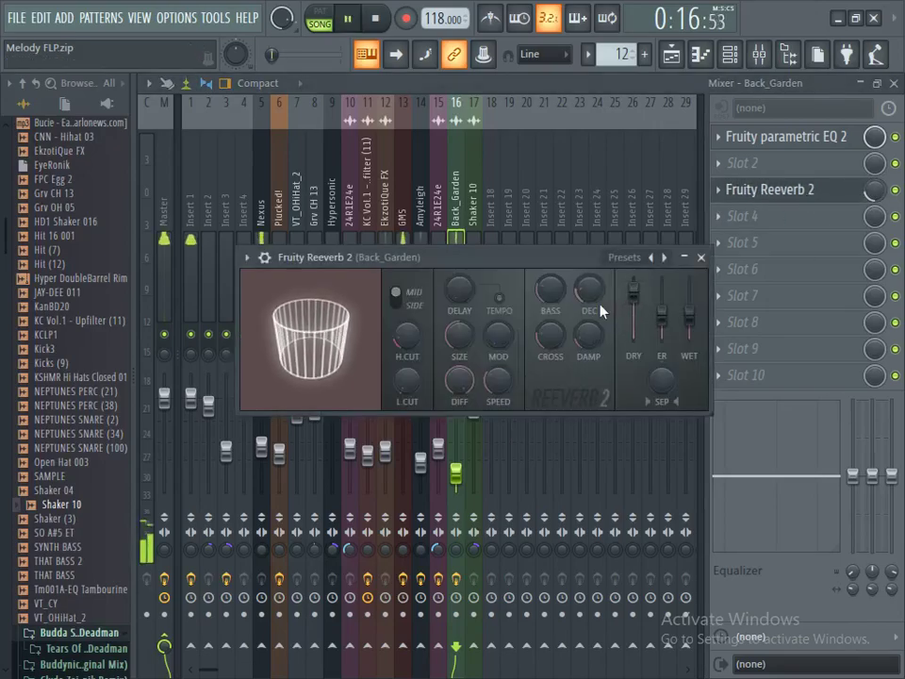
left_click(701, 258)
Step: Listen to the opening of the arrangement in the playlist, then stop playback
left_click(671, 54)
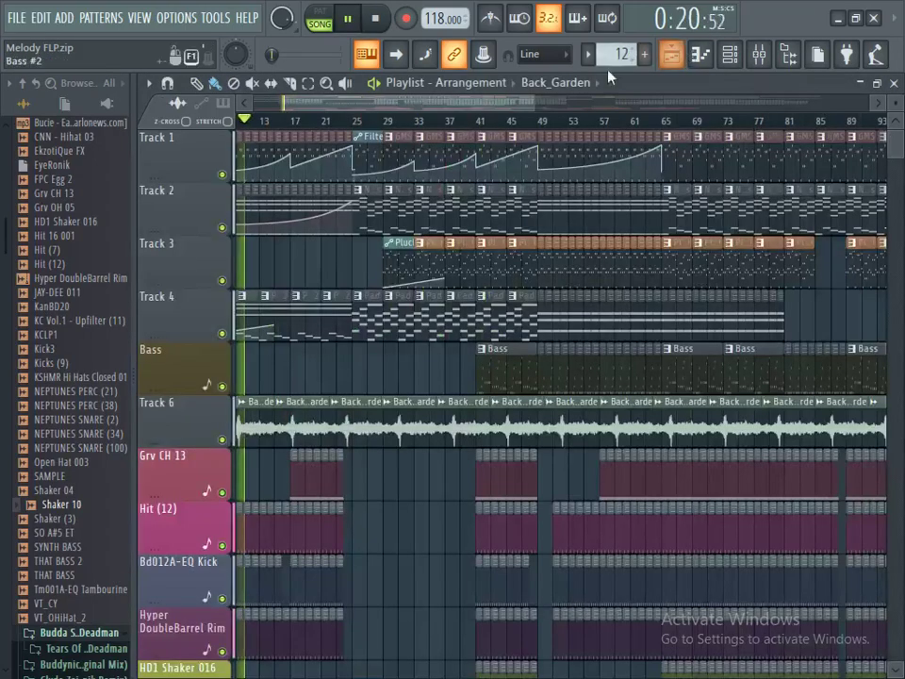
left_click_drag(503, 100, 415, 103)
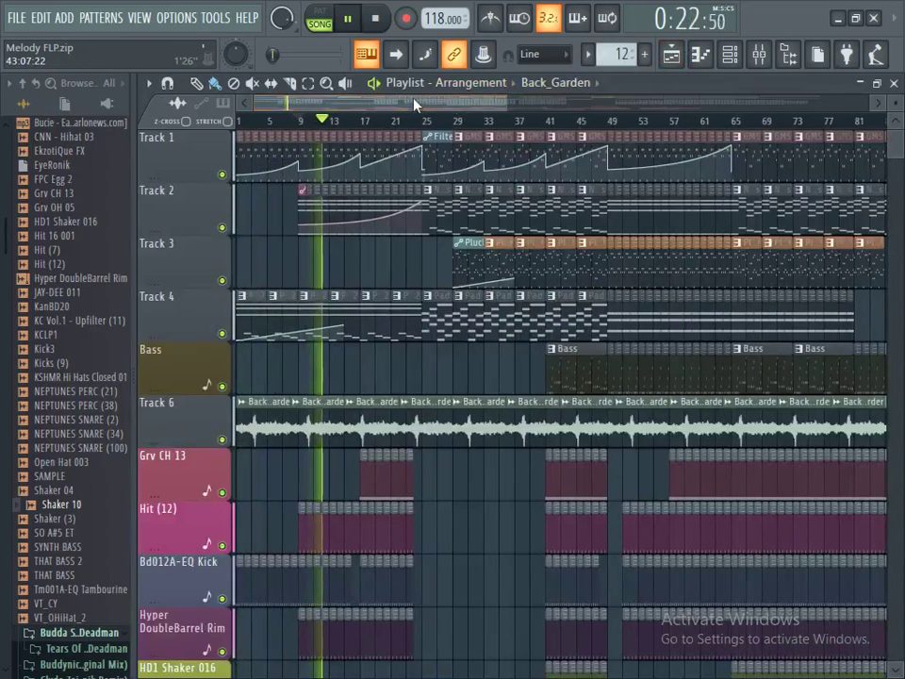
key("space")
Step: Show the Unsorted channels in the channel rack, select Bd012A-EQ Kick and bring up its mixer insert
left_click(740, 58)
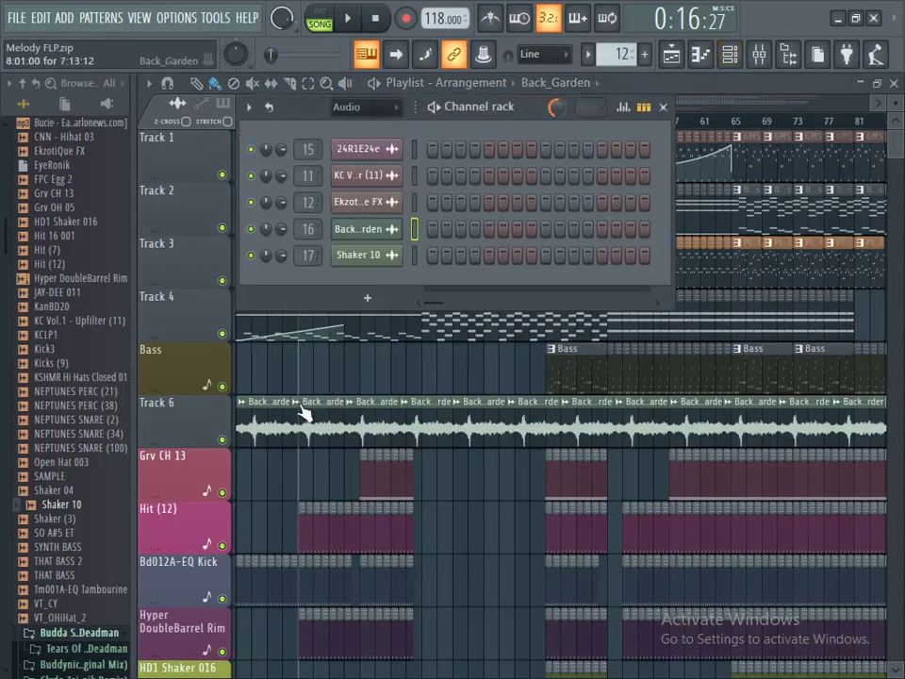
left_click(367, 107)
left_click(365, 184)
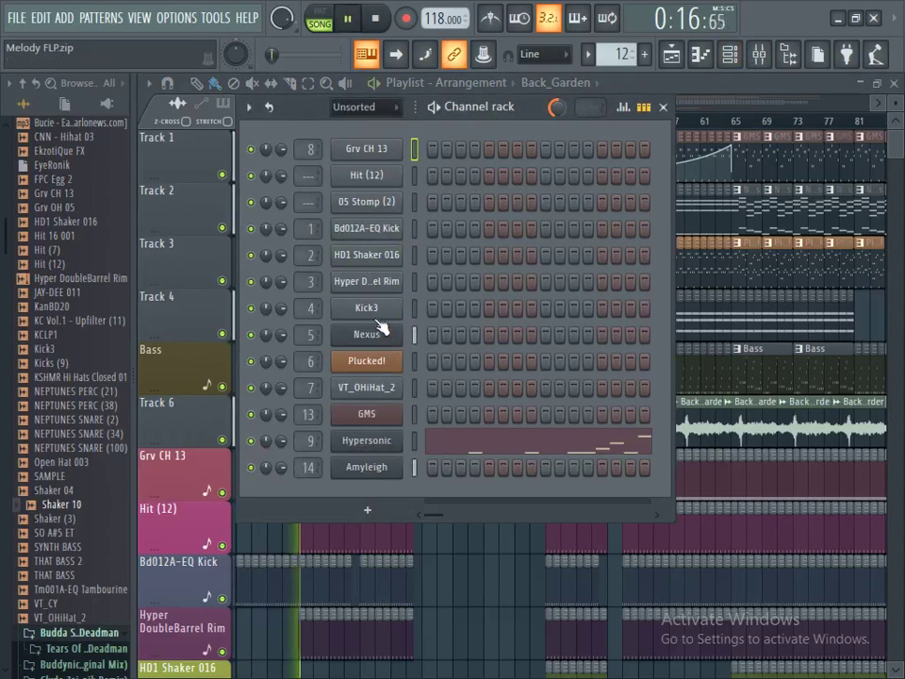
left_click(377, 229)
left_click(756, 59)
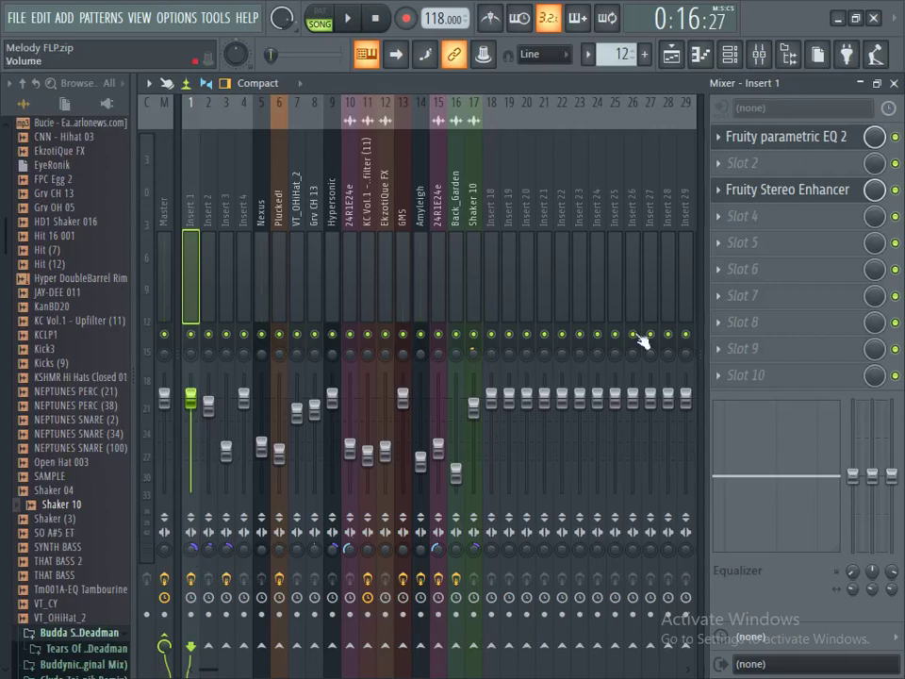
Step: Examine the Fruity Stereo Enhancer settings on the kick's mixer insert while auditioning the song
left_click(772, 191)
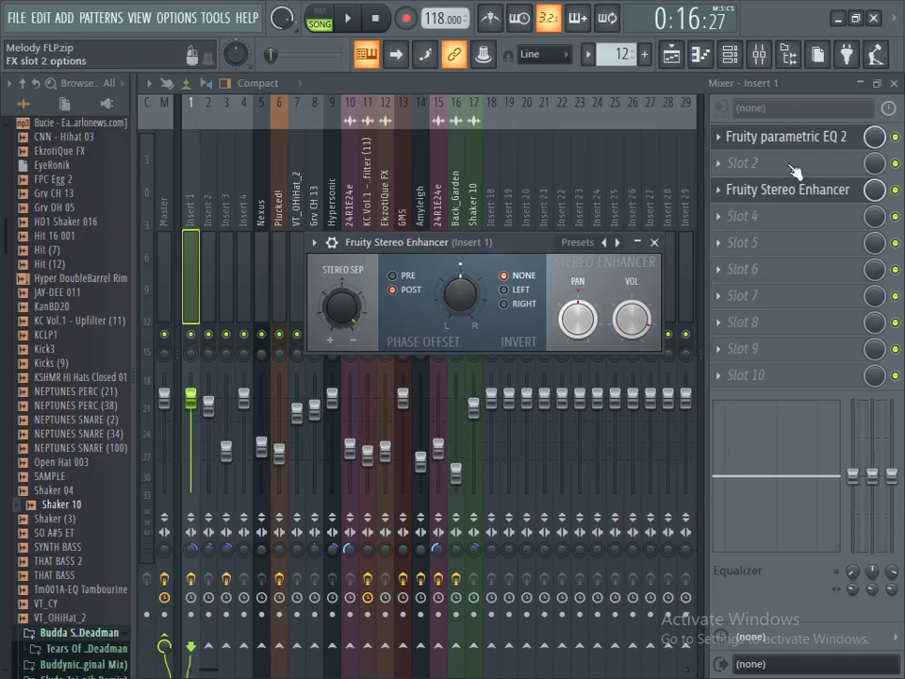
key("space")
key("space")
Step: Slightly boost bands 1 and 2 in the Parametric EQ 2 on the kick's Insert 1, checking the low end with playback
left_click(822, 144)
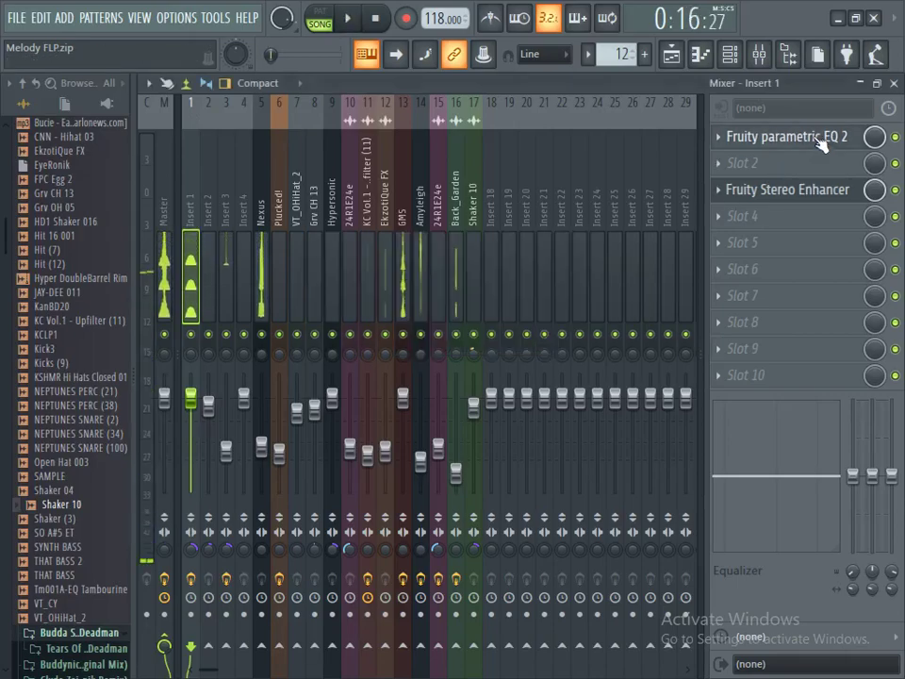
key("space")
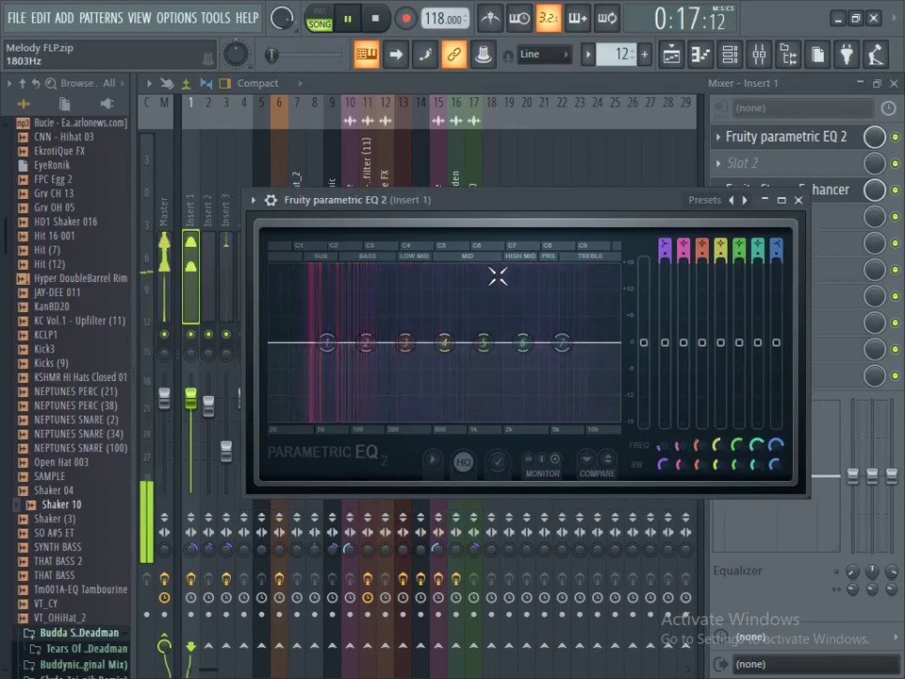
key("space")
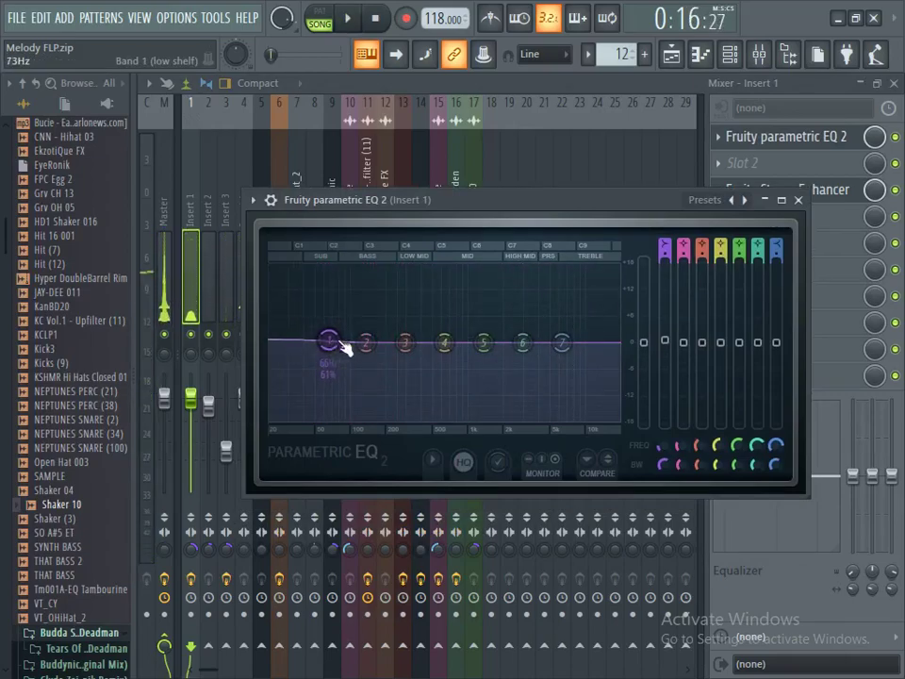
key("space")
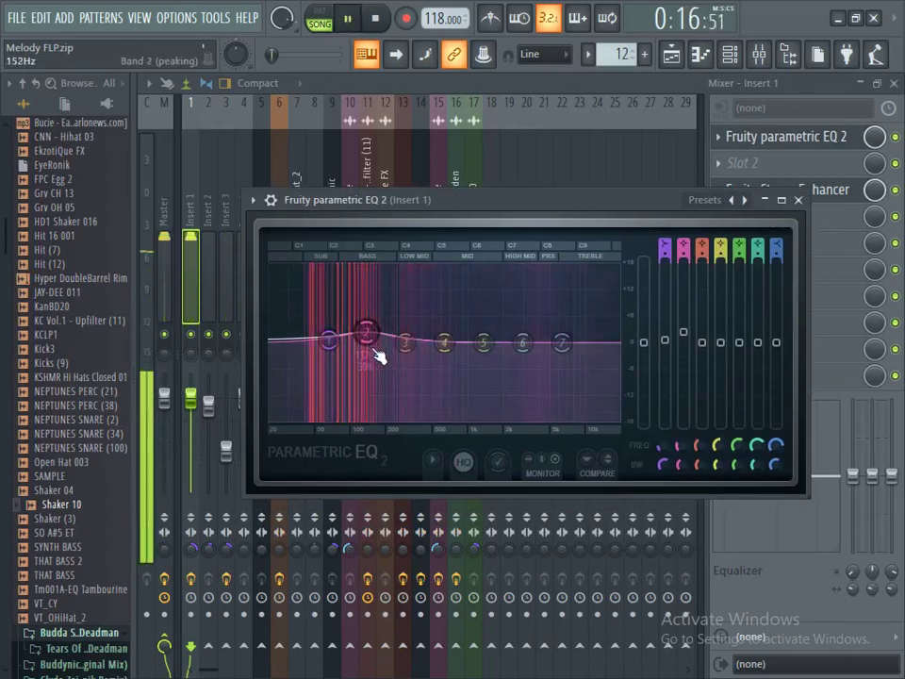
key("space")
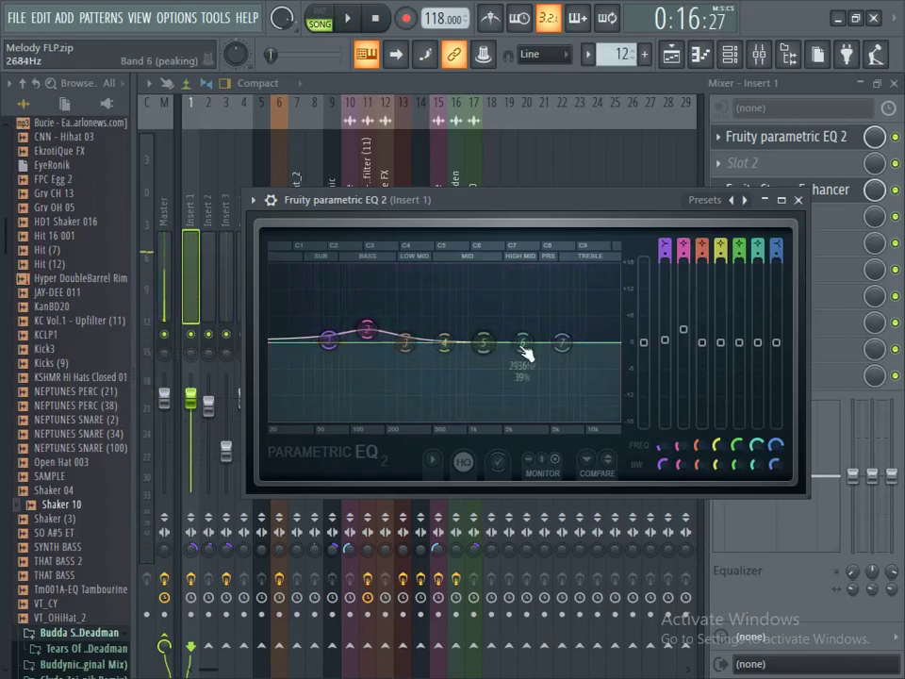
key("space")
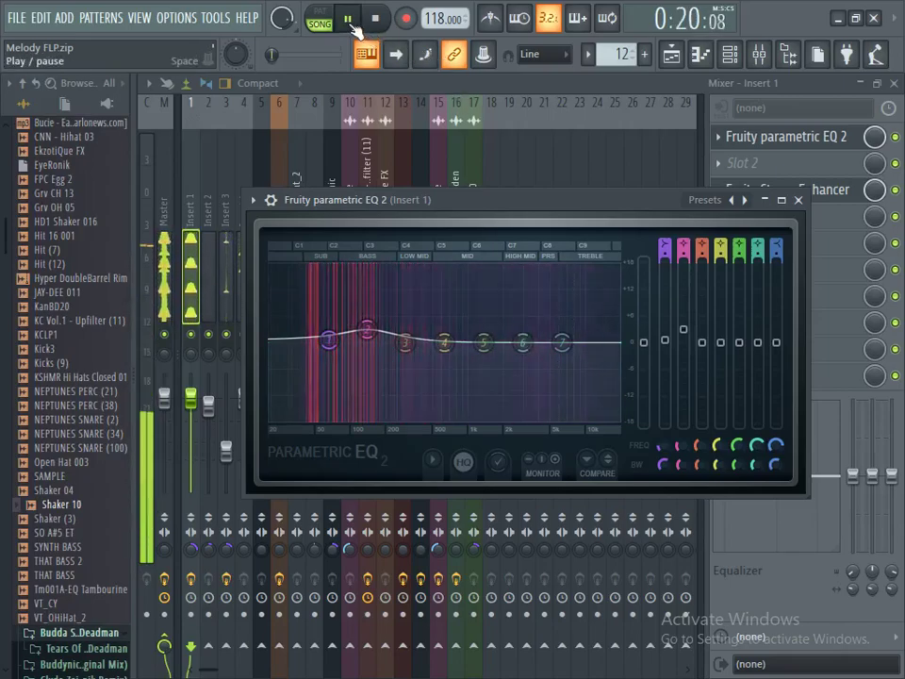
Step: Return to the playlist and review the drum and melody tracks while the song plays, then stop playback
left_click(671, 56)
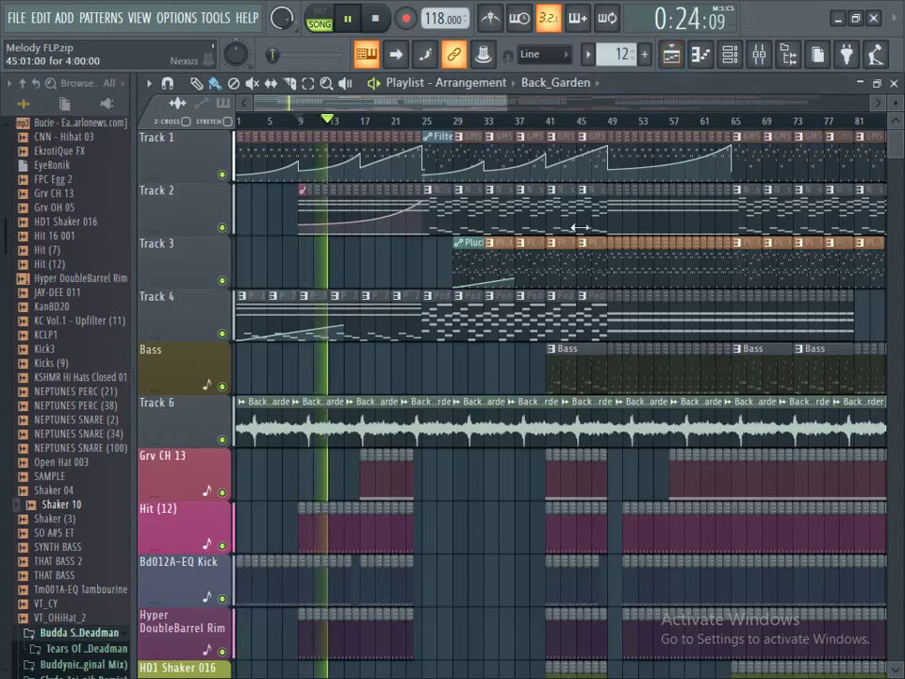
scroll(480, 501, "down", 4)
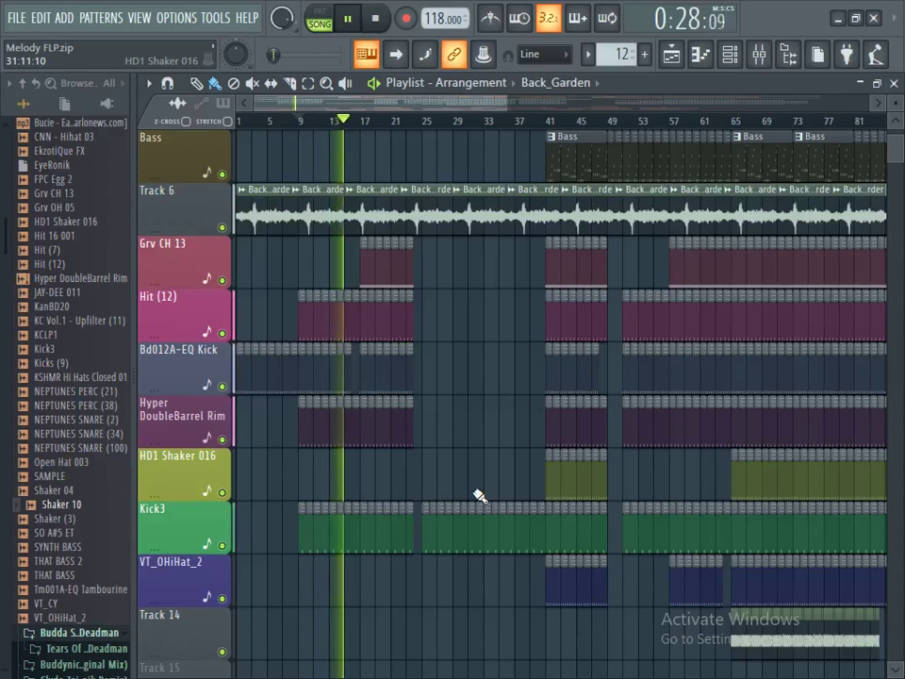
scroll(478, 492, "up", 4)
scroll(479, 497, "up", 1)
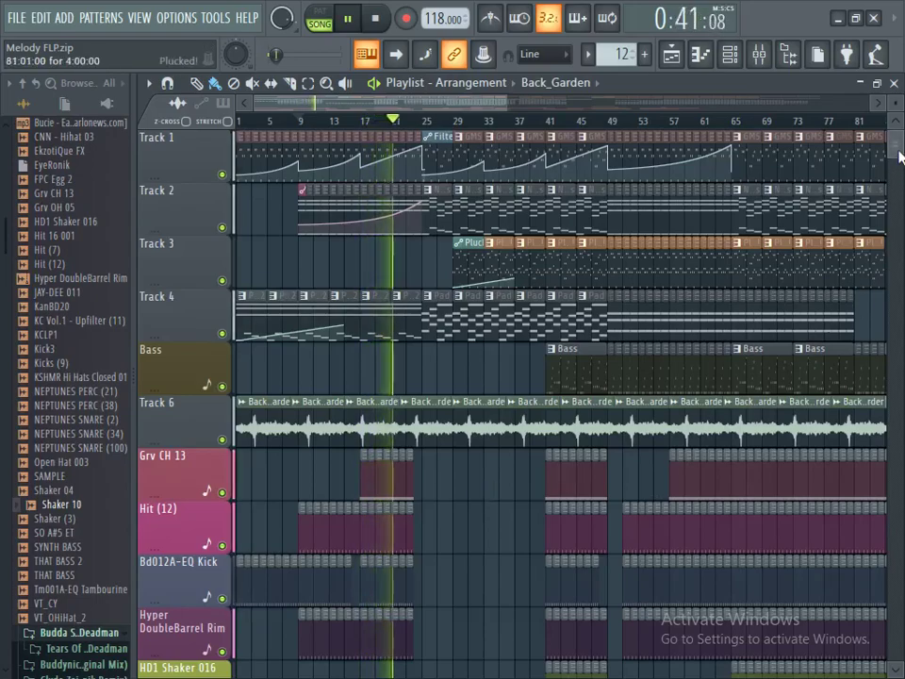
key("space")
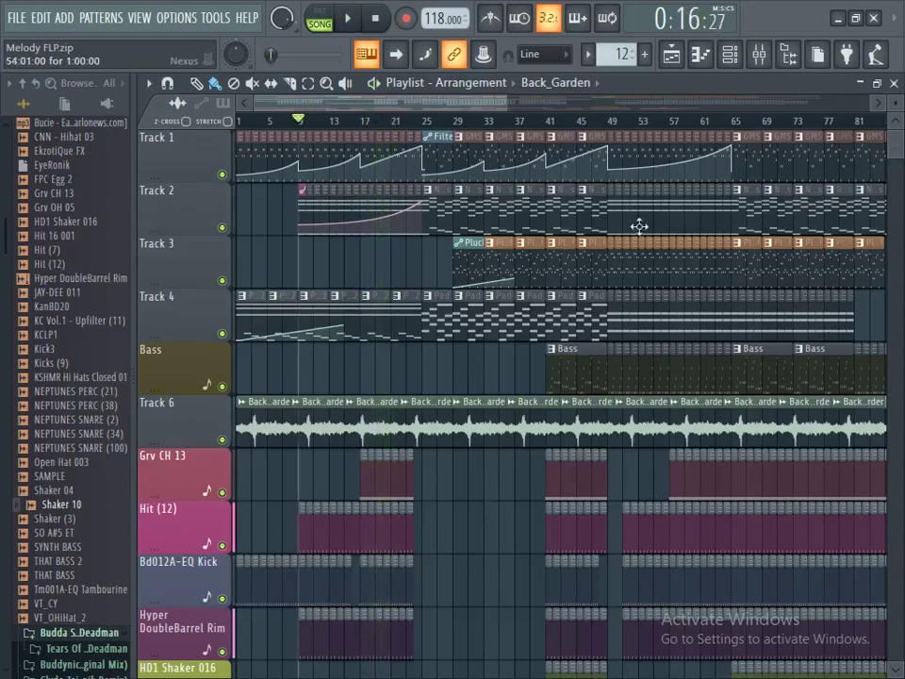
Step: Open the Nexus pattern from Track 2 in the piano roll and play its chords on their own in pattern mode
double_click(550, 224)
left_click_drag(572, 101, 729, 102)
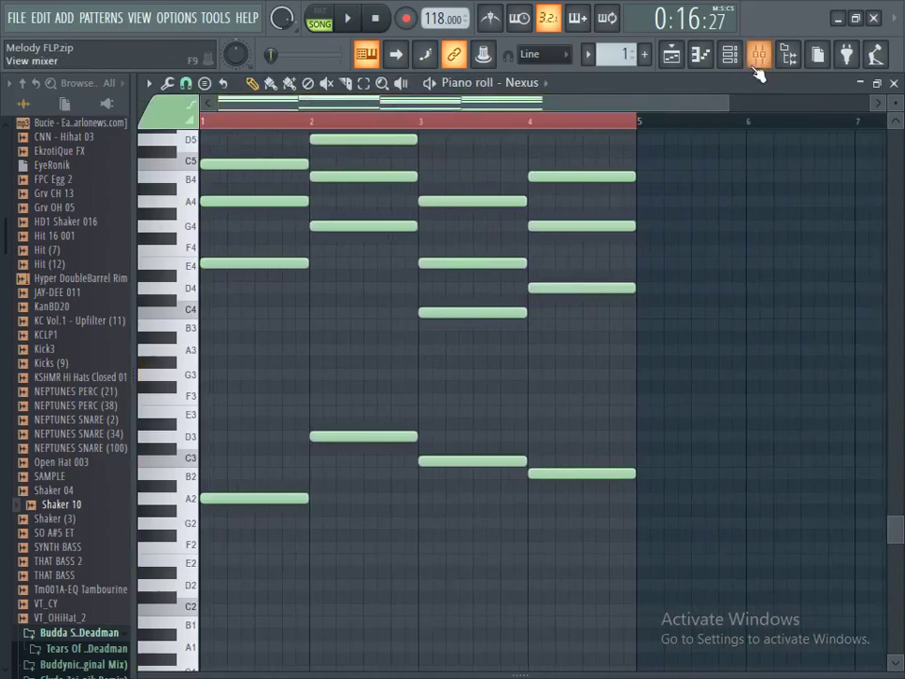
left_click(332, 28)
key("space")
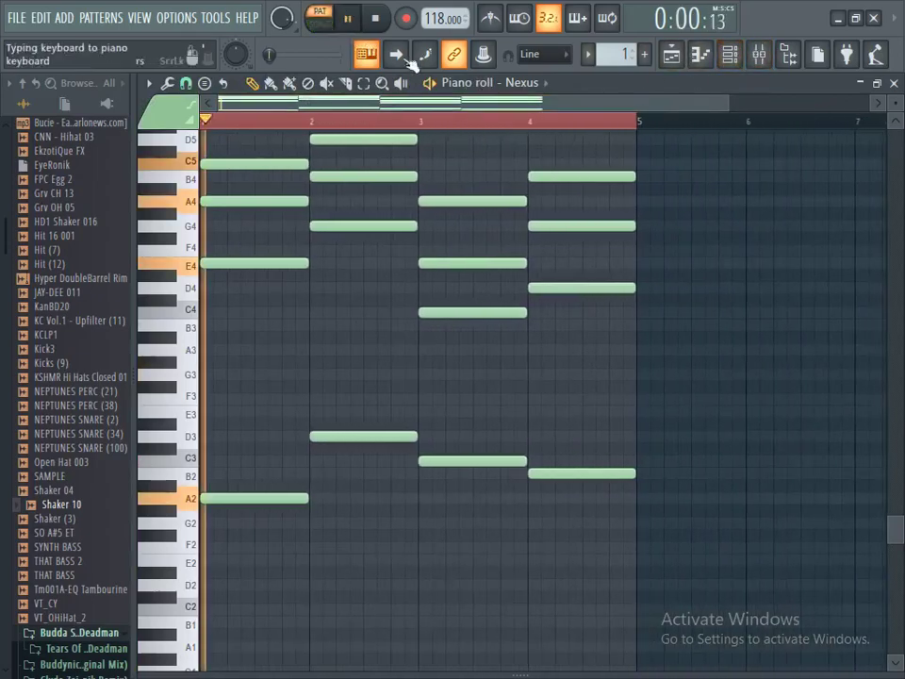
Step: Examine the Parametric EQ 2 curve on Insert 1 in the mixer while the Nexus chords play
left_click(759, 57)
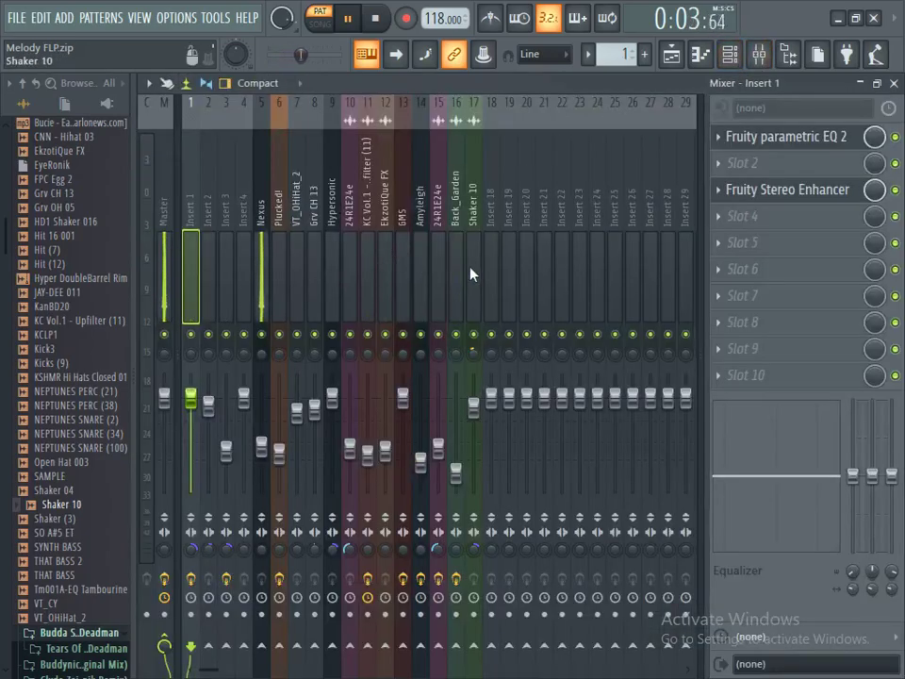
left_click(811, 141)
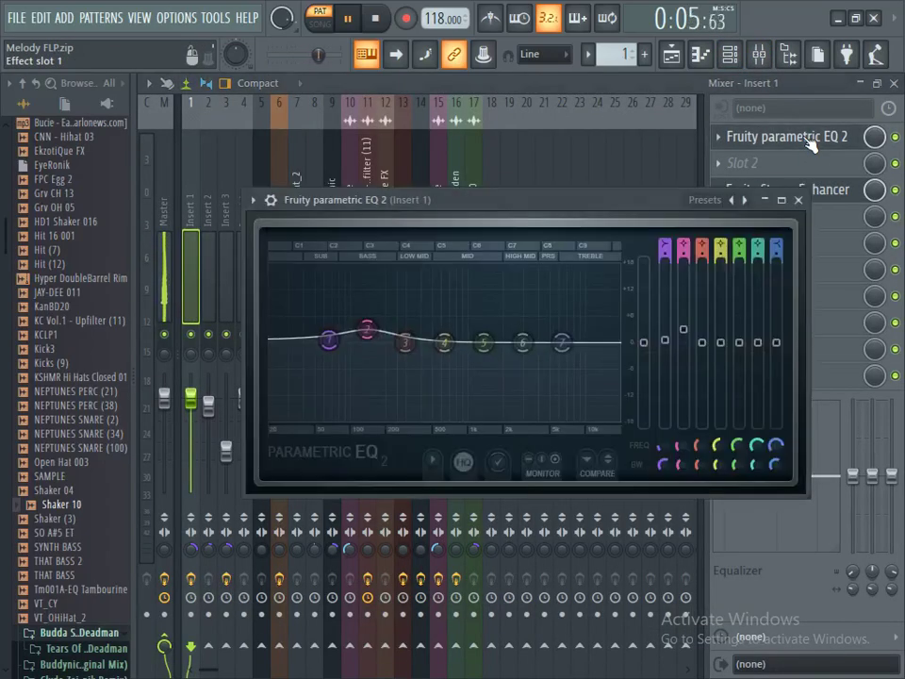
left_click_drag(497, 209, 505, 402)
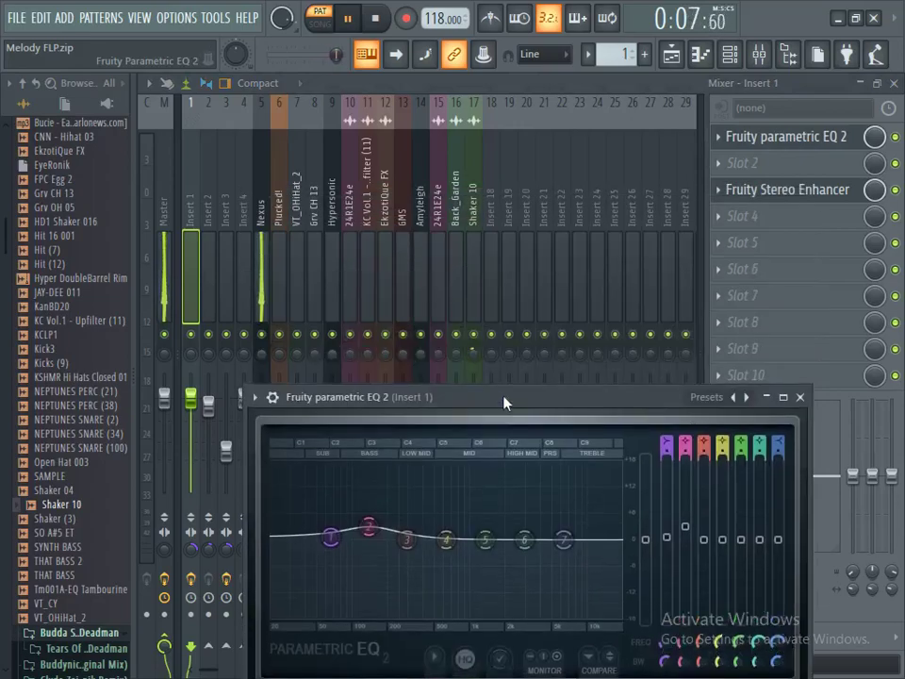
Step: Open the Nexus channel and add a Fruity Parametric EQ 2 to the first slot of its mixer insert
left_click(730, 54)
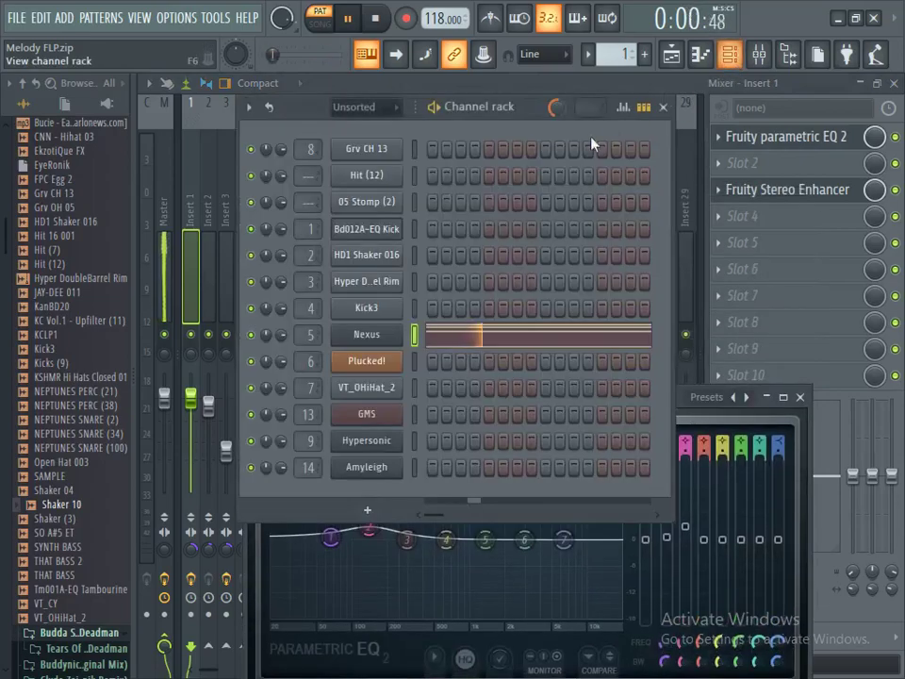
left_click(366, 334)
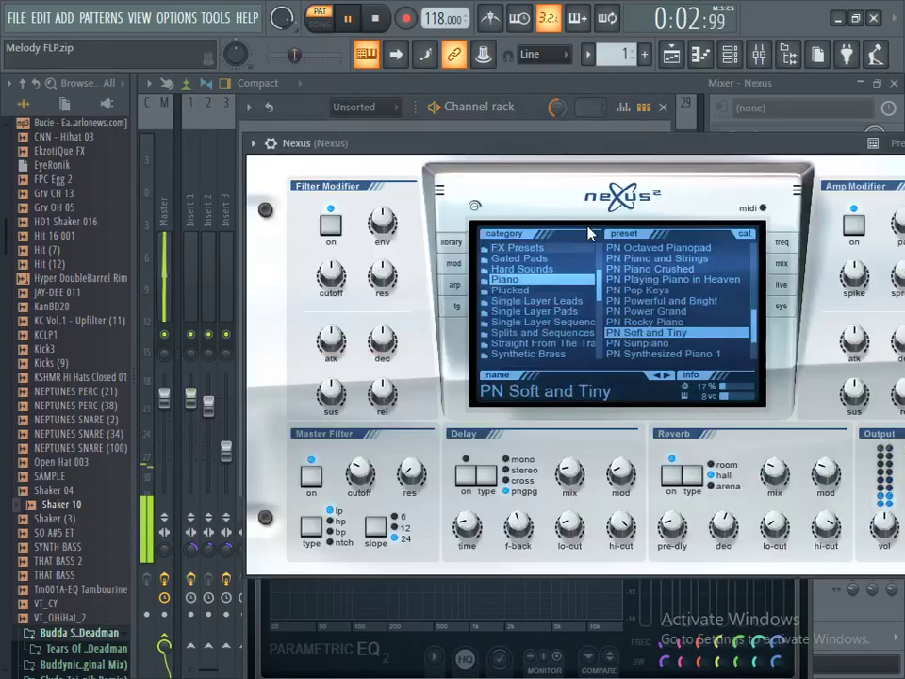
left_click(758, 54)
left_click(741, 137)
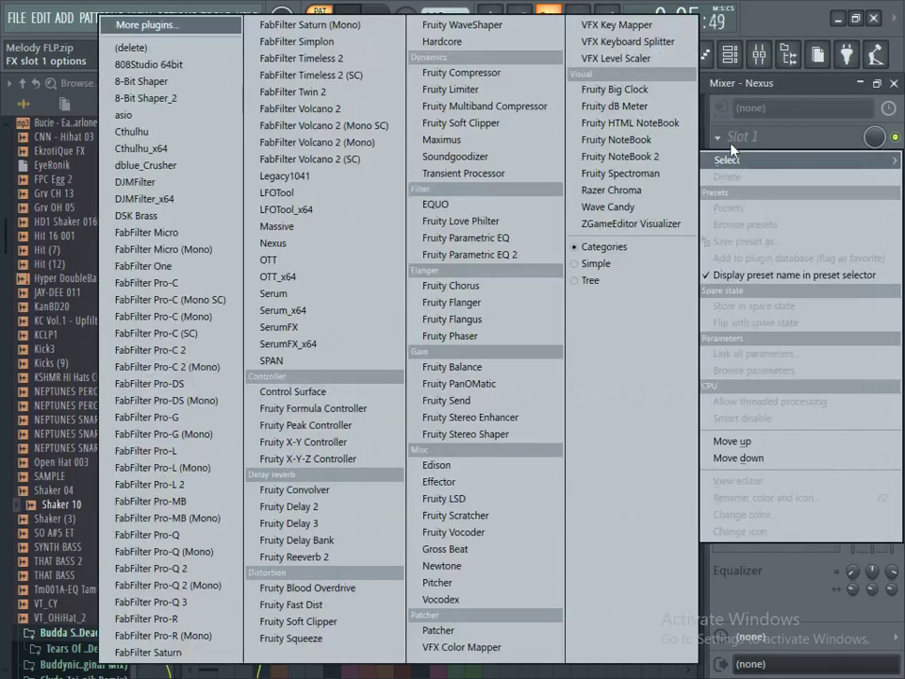
left_click(503, 256)
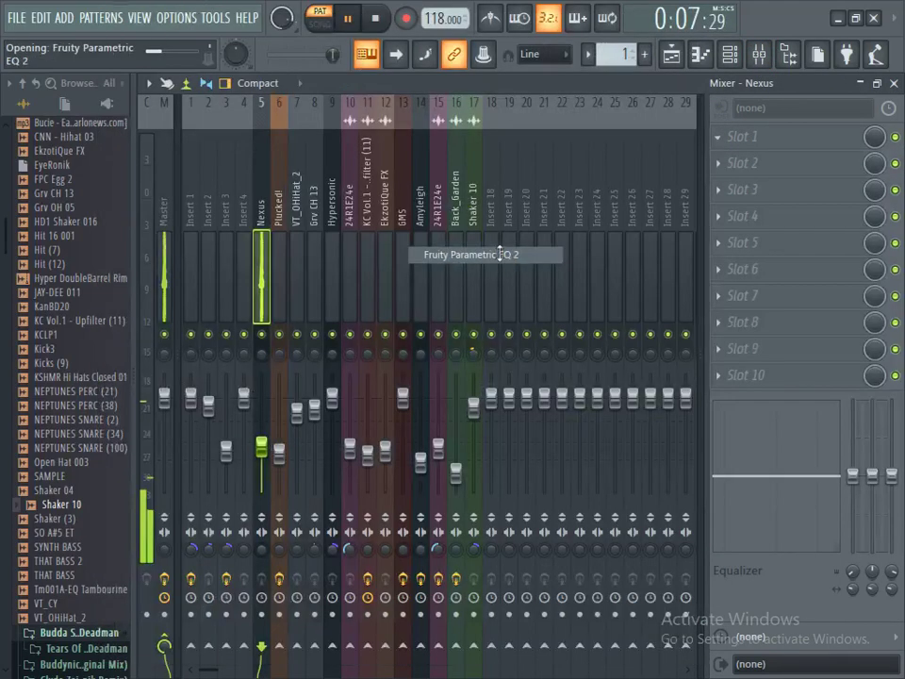
Step: Cut the lows on Nexus by pulling EQ band 1 fully down, and widen the insert's stereo separation
key("space")
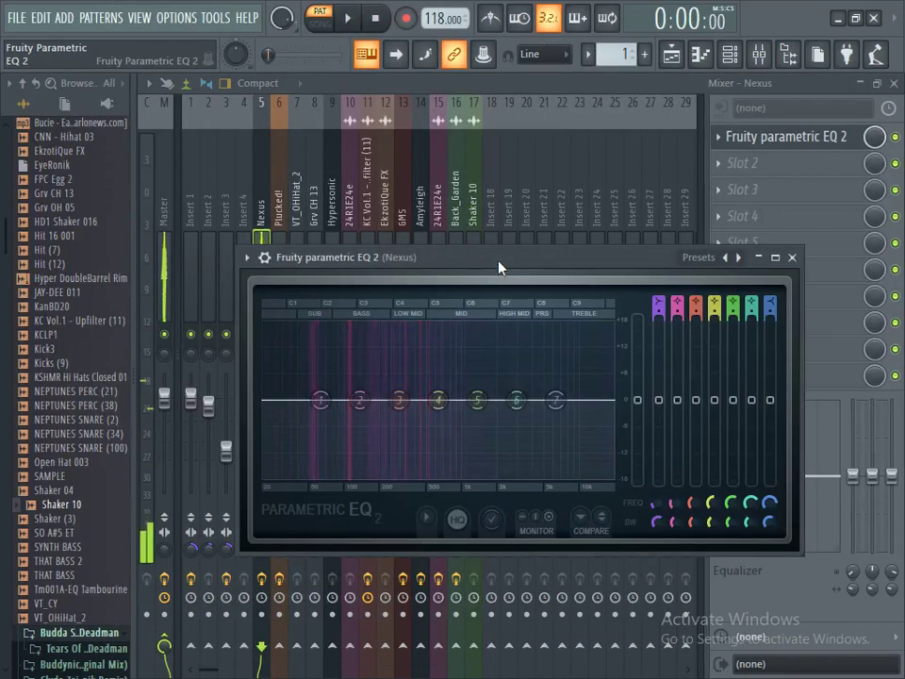
left_click_drag(497, 260, 666, 323)
left_click_drag(492, 464, 478, 539)
left_click_drag(281, 536, 280, 534)
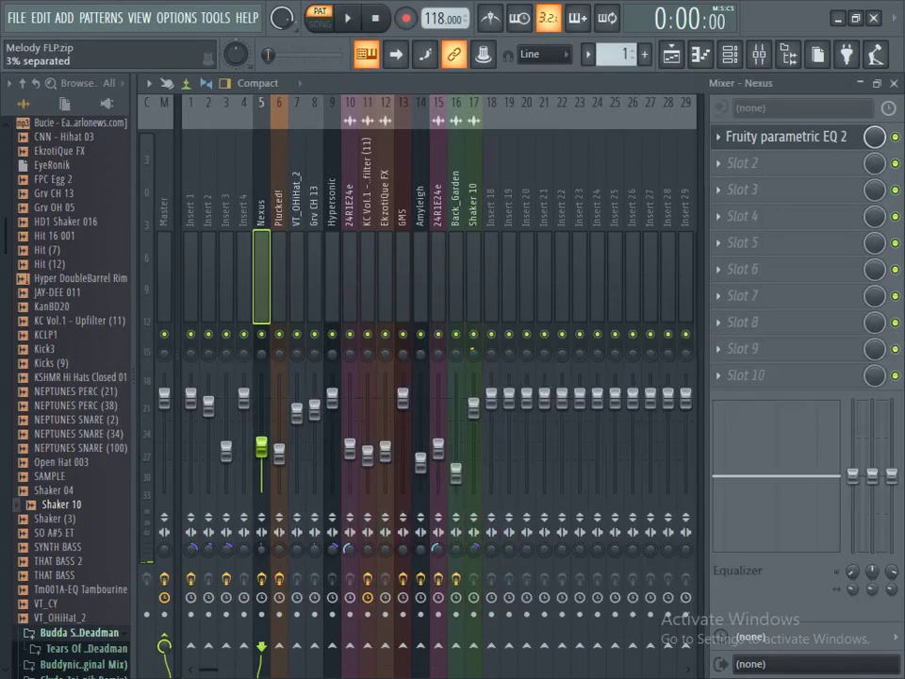
key("space")
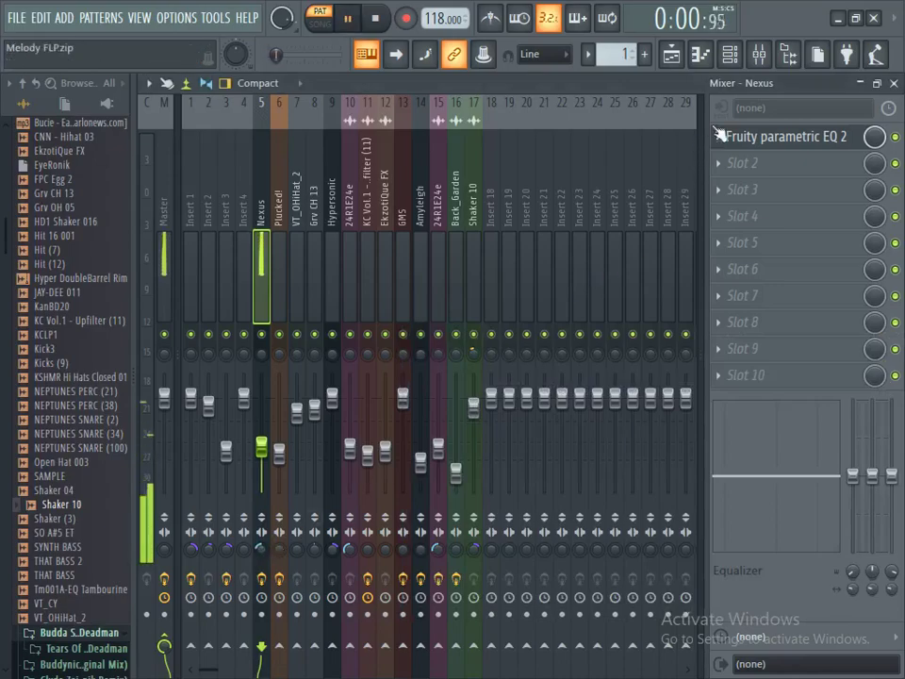
Step: Set the reverb mix of the Nexus piano preset to 45 and audition the chords
left_click(729, 54)
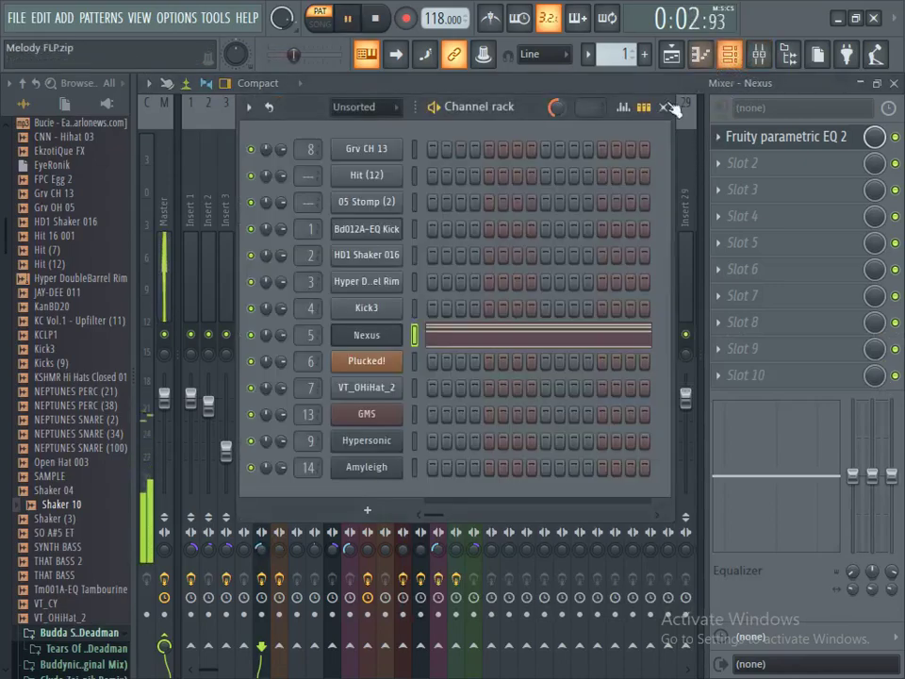
key("space")
left_click(363, 335)
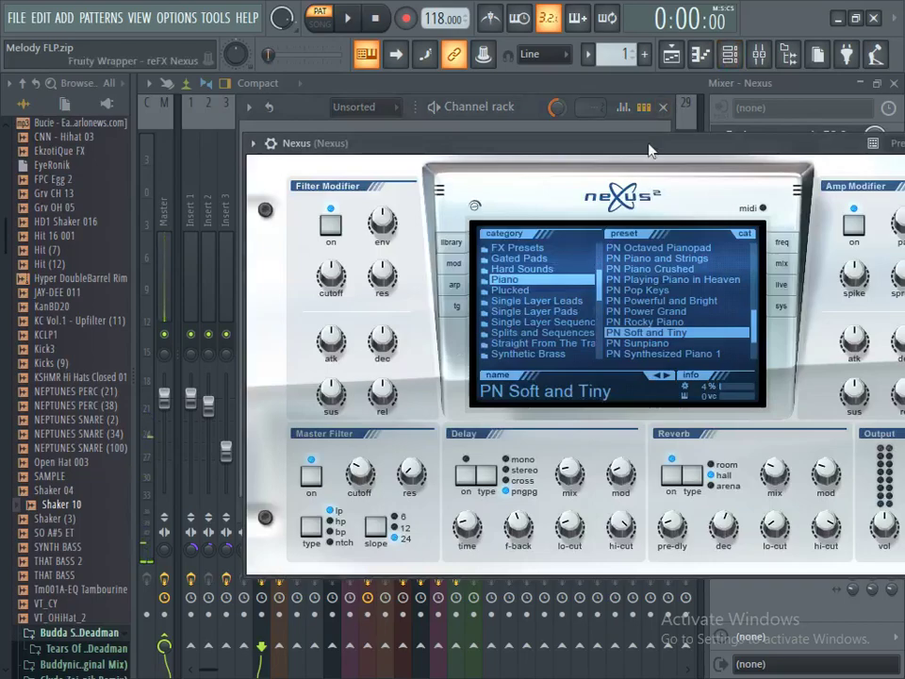
left_click_drag(648, 149, 566, 117)
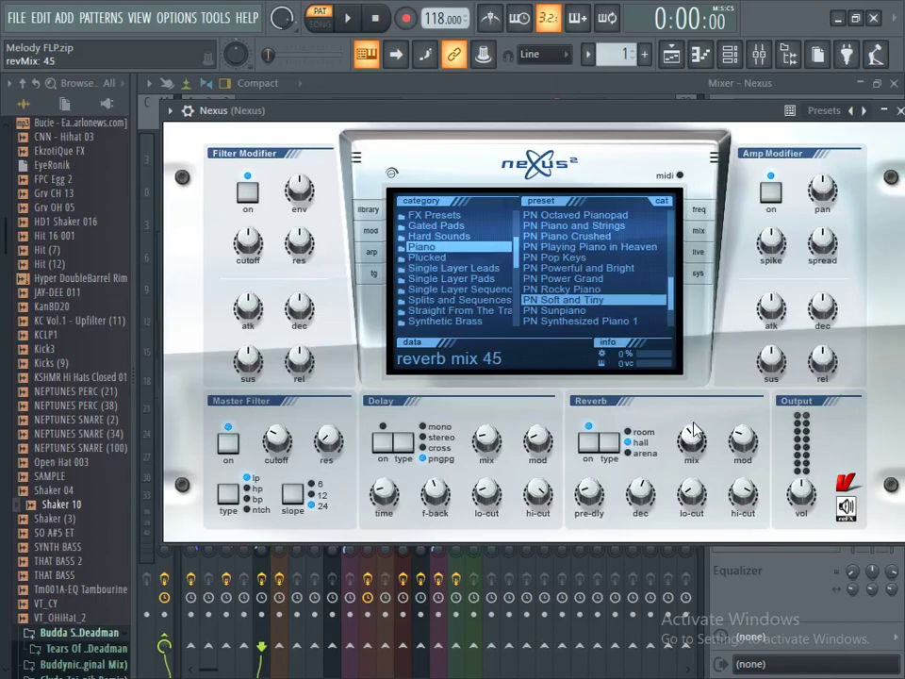
key("space")
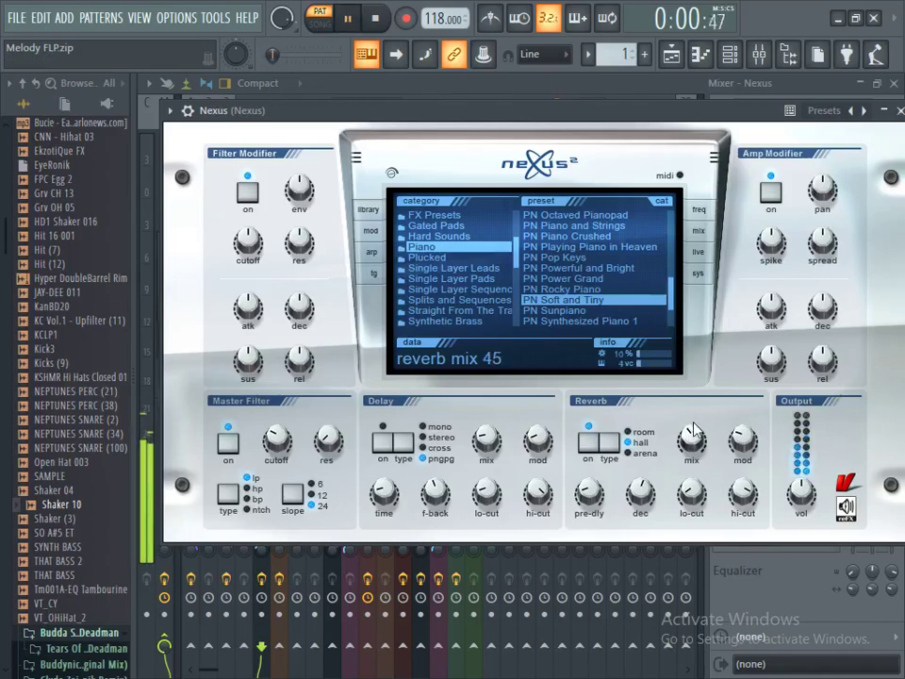
Step: Review the arrangement around bar 45 in the playlist while the Nexus pattern plays
left_click(672, 59)
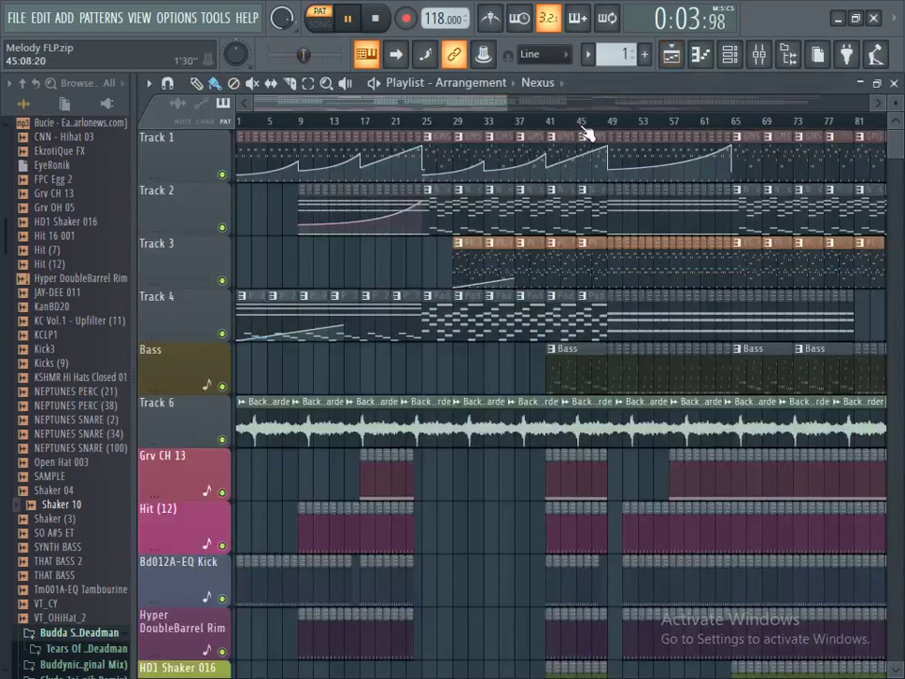
left_click(583, 125)
left_click(320, 17)
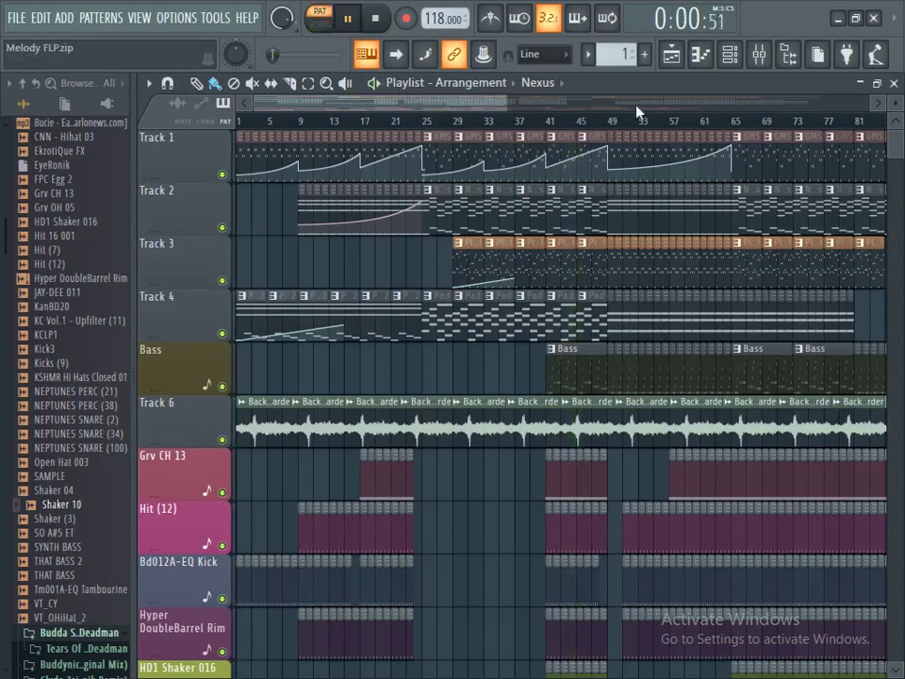
Step: Slightly boost bands 5, 6 and 7 in the Nexus EQ and shift the band 1 low cut a little higher
left_click(759, 60)
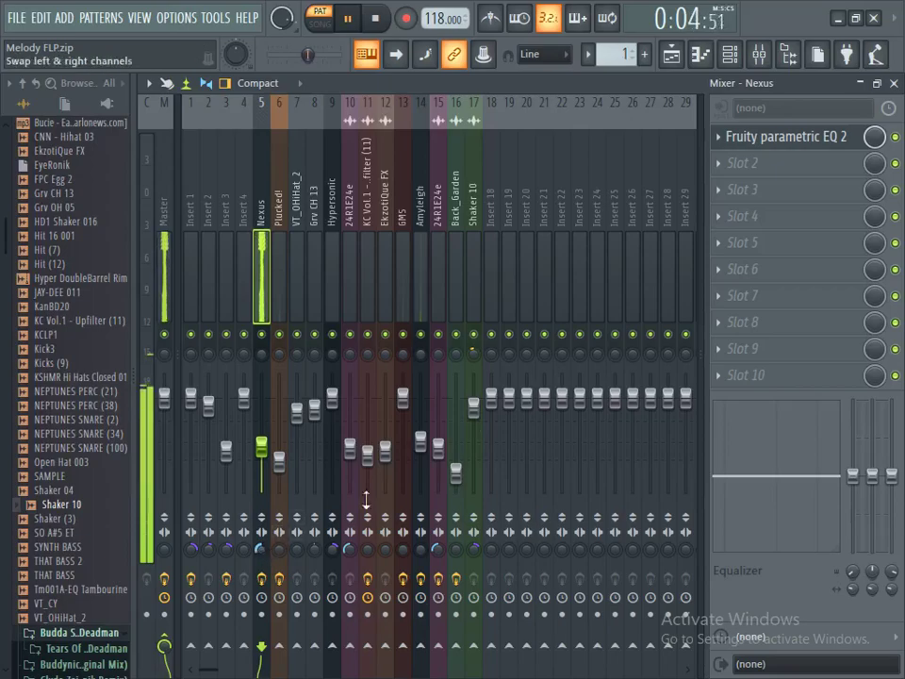
left_click(767, 143)
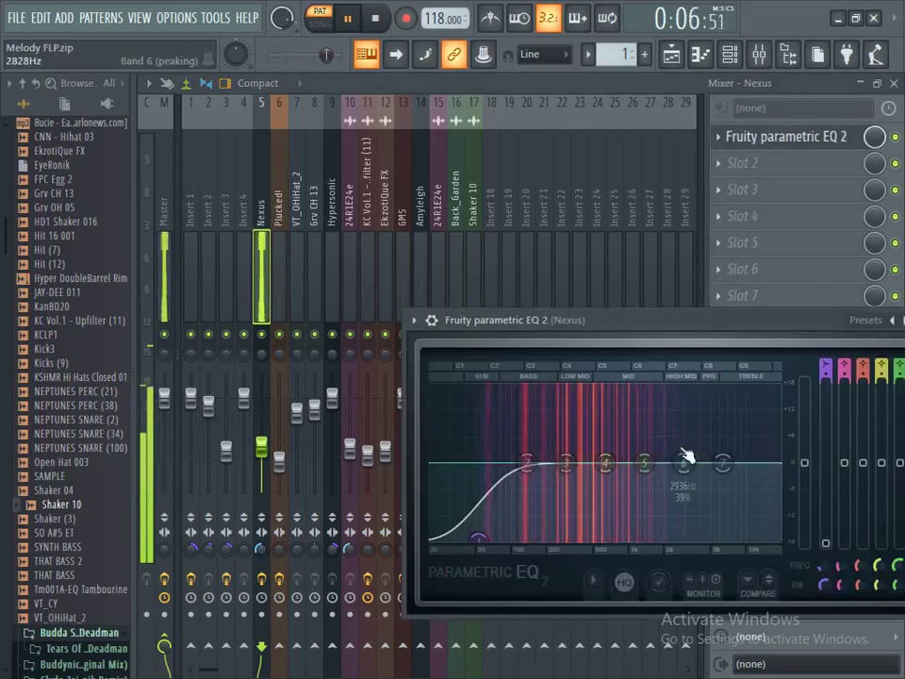
left_click_drag(644, 462, 722, 459)
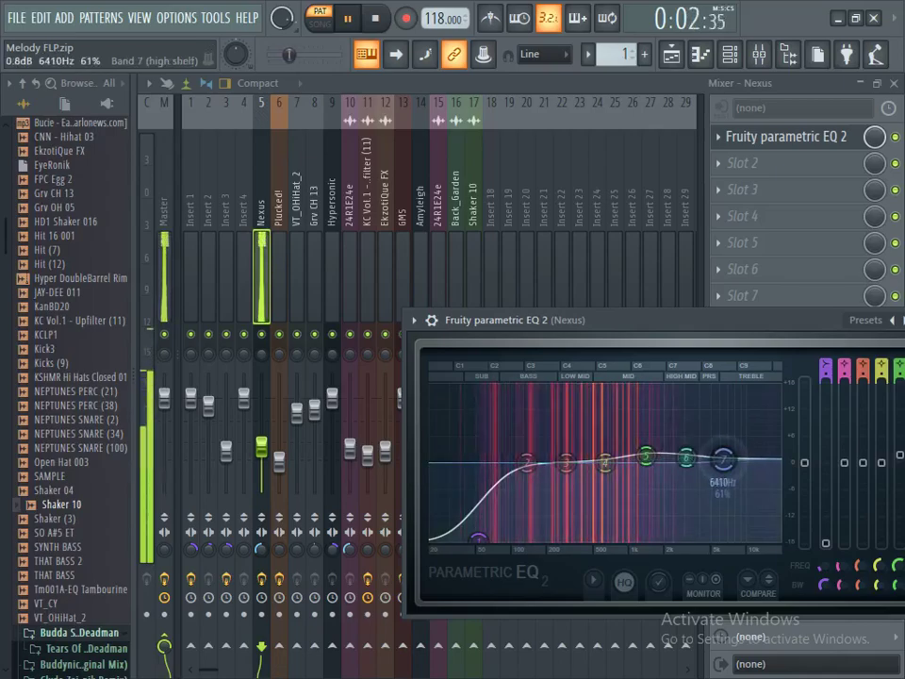
left_click_drag(478, 539, 484, 540)
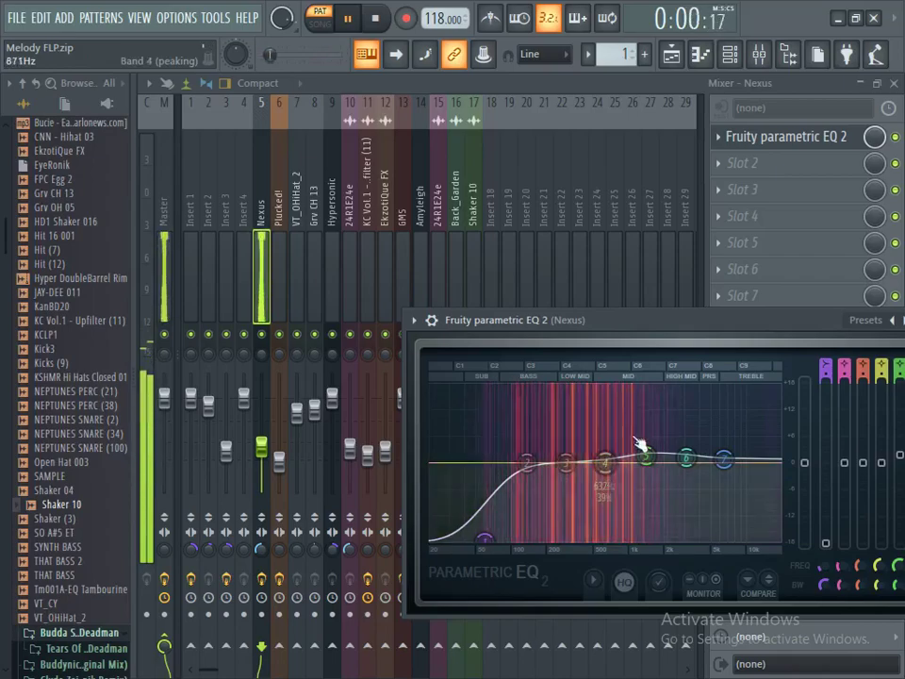
Step: Play the arrangement from bar 25 in song mode while reviewing the playlist tracks, then stop playback
left_click(670, 54)
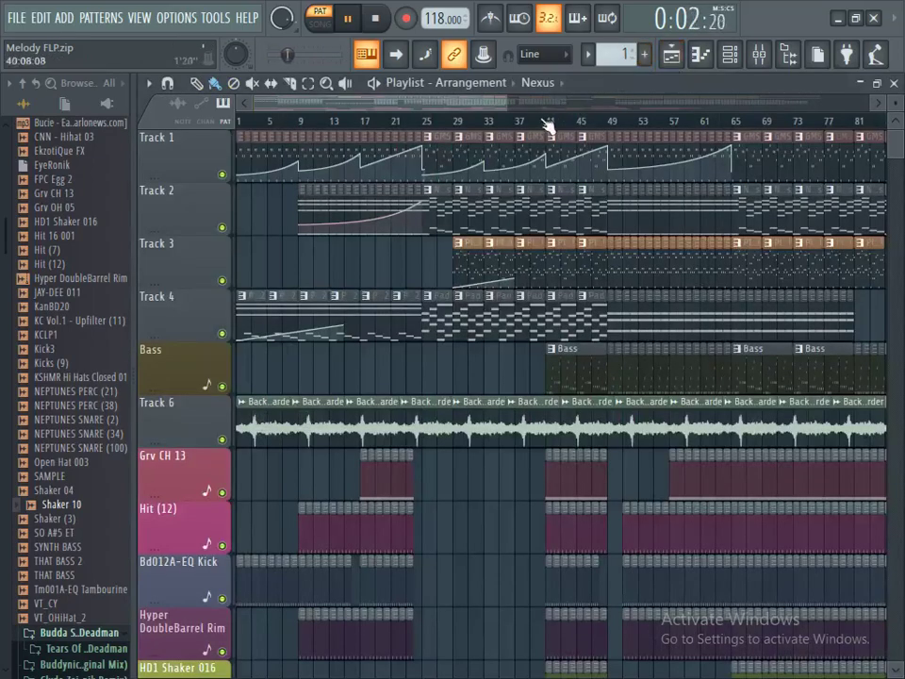
left_click(428, 132)
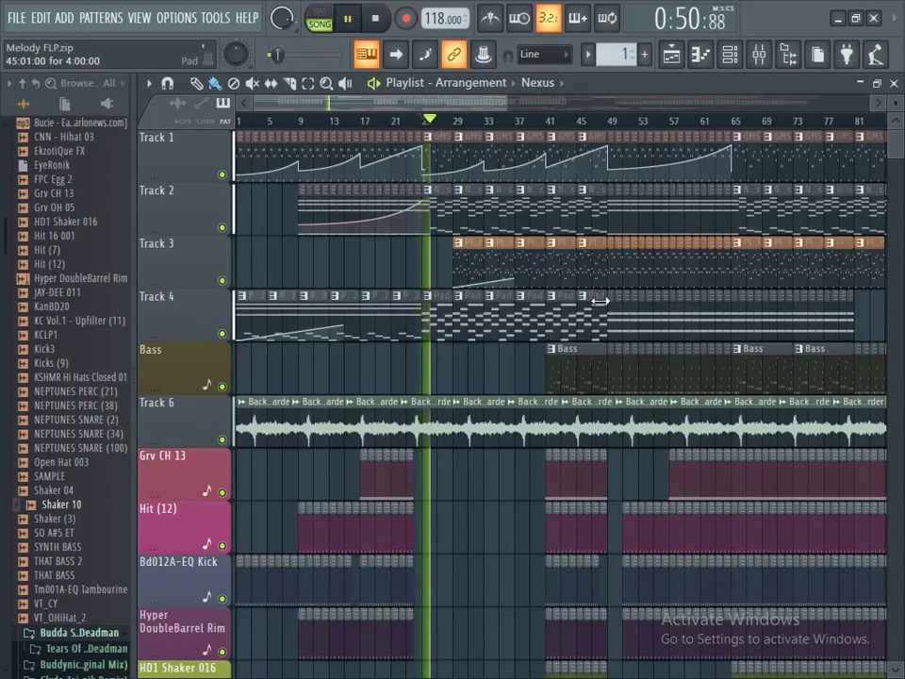
scroll(599, 301, "down", 5)
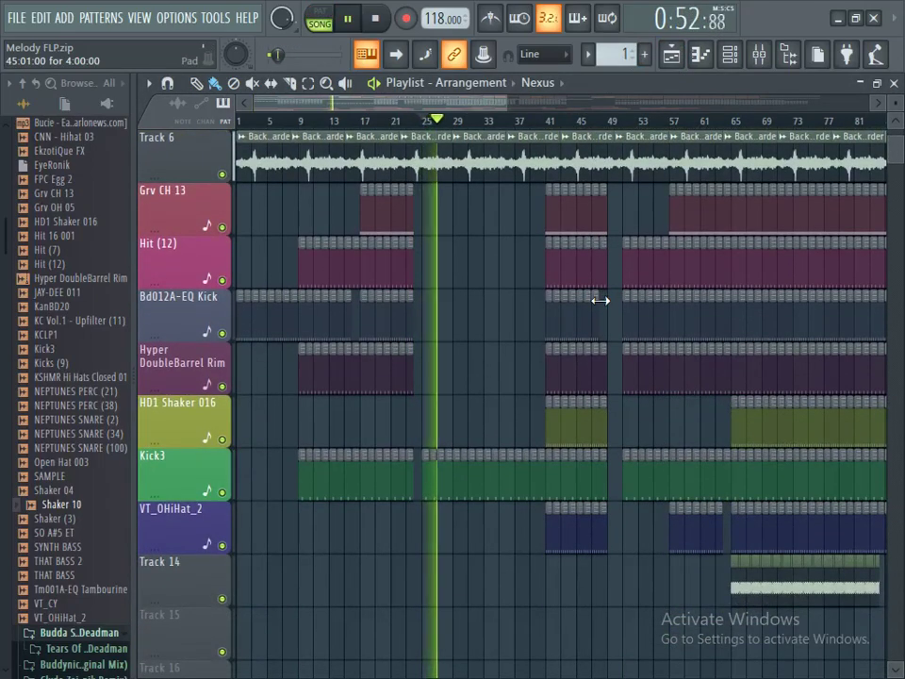
scroll(662, 300, "up", 3)
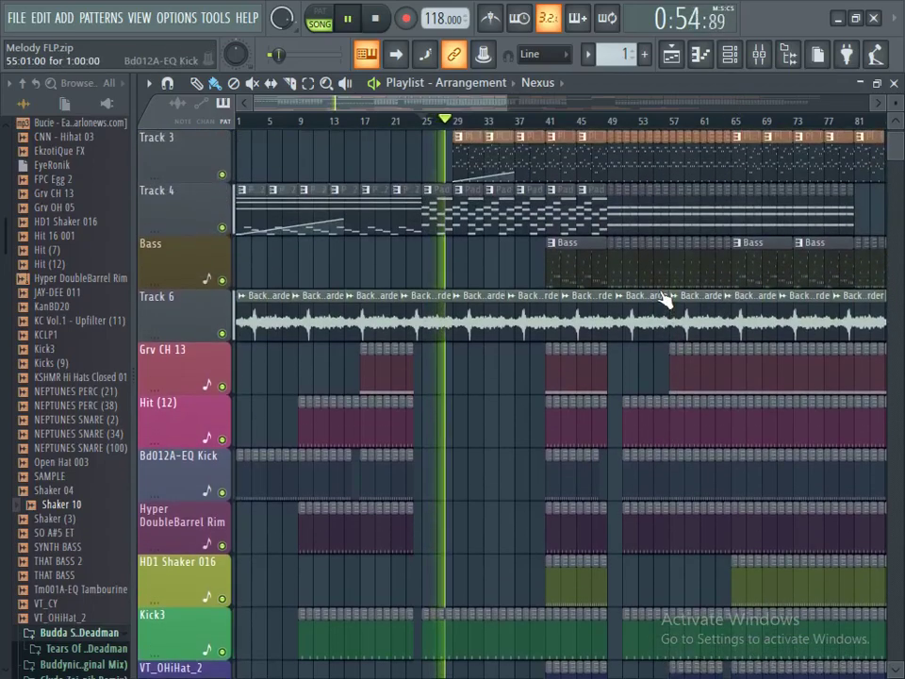
key("space")
Step: Add a Fruity Parametric EQ 2 to the mixer insert of the EkzotiQue FX clip at bar 25 on Track 22
scroll(631, 349, "down", 9)
scroll(631, 349, "down", 3)
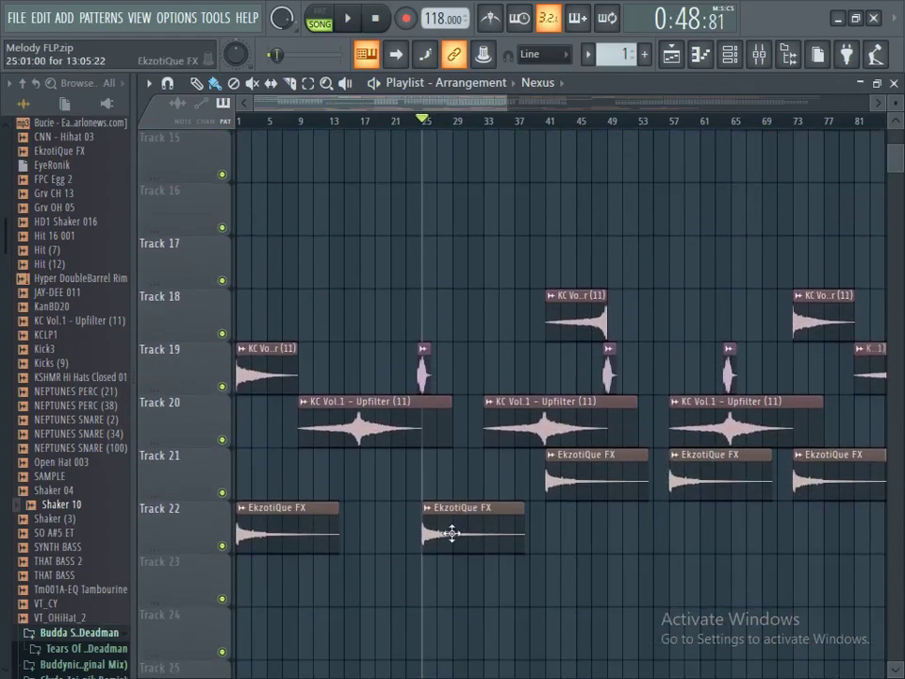
double_click(452, 541)
left_click(760, 55)
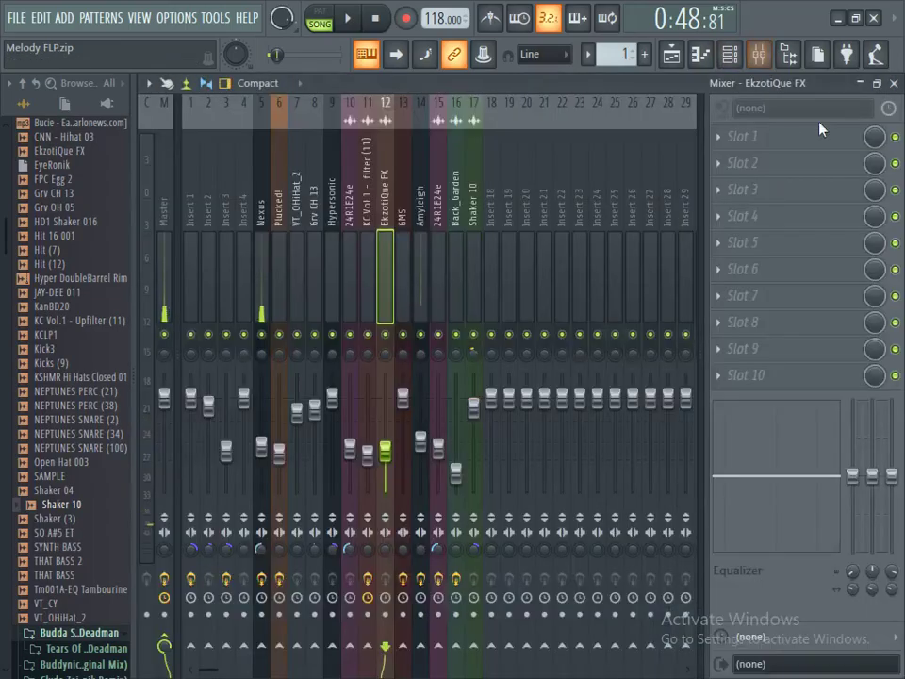
left_click(774, 132)
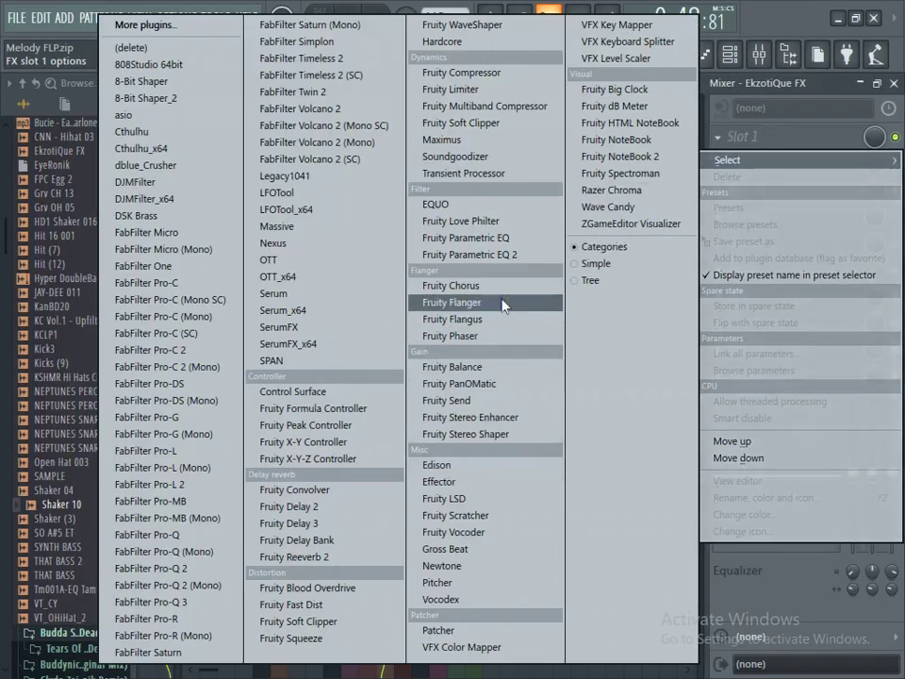
left_click(506, 255)
Step: Cut the EkzotiQue FX lows with EQ band 1 at -18 dB around 245 Hz, and widen the insert's stereo separation
left_click_drag(277, 360, 329, 432)
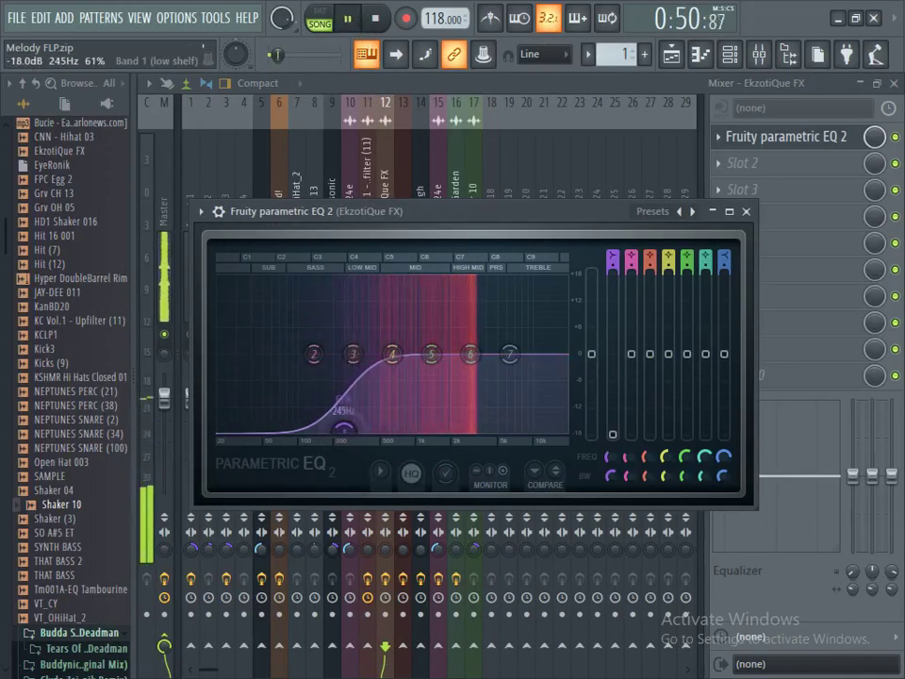
left_click(747, 211)
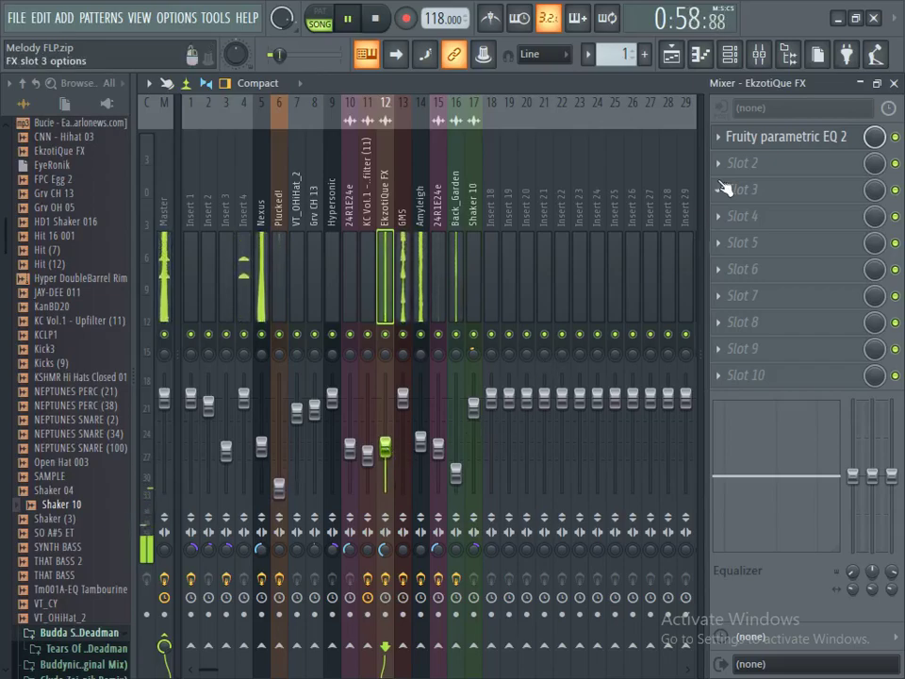
Step: Open the Plucked! pattern from Track 3 in the piano roll and bring up the Plucked! instrument
left_click(670, 53)
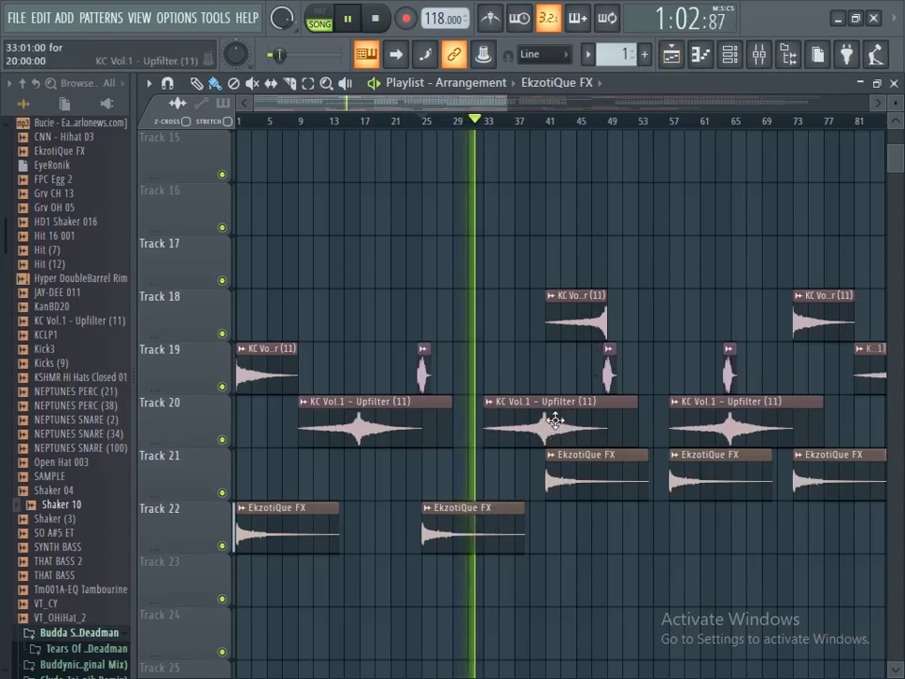
scroll(554, 421, "up", 10)
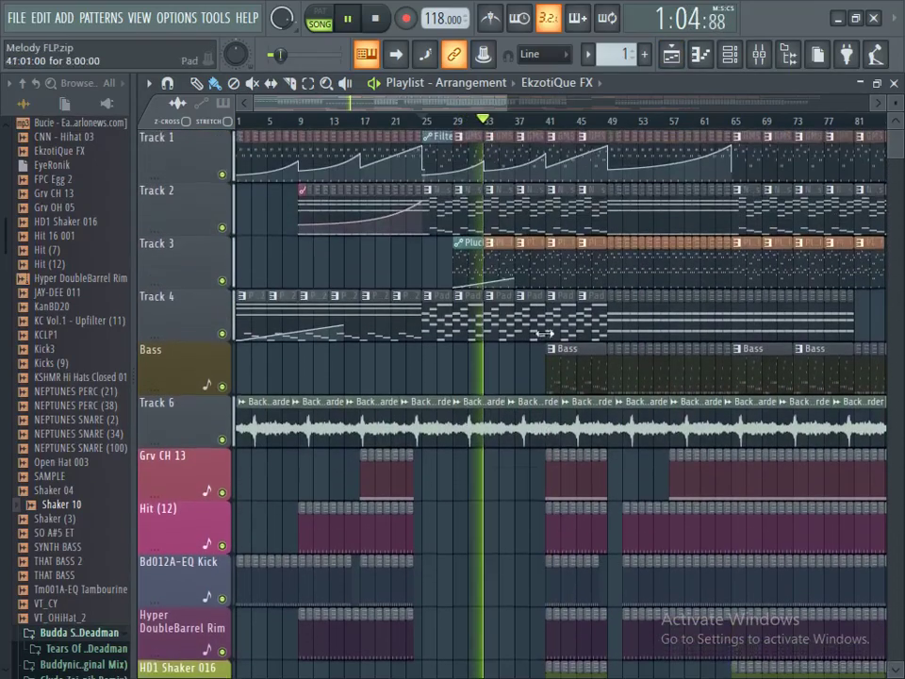
double_click(690, 271)
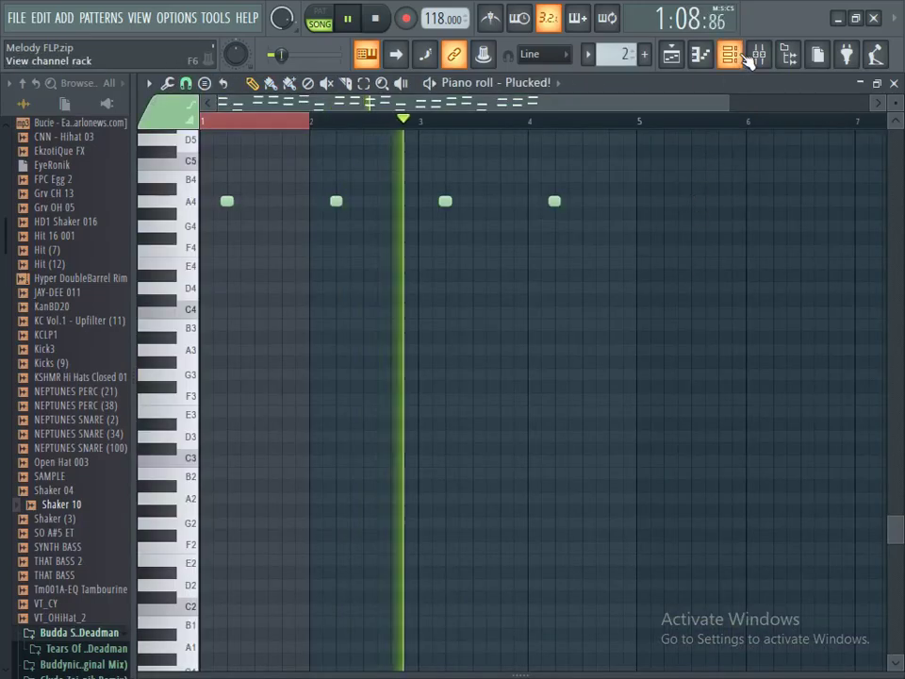
left_click(737, 53)
left_click(394, 363)
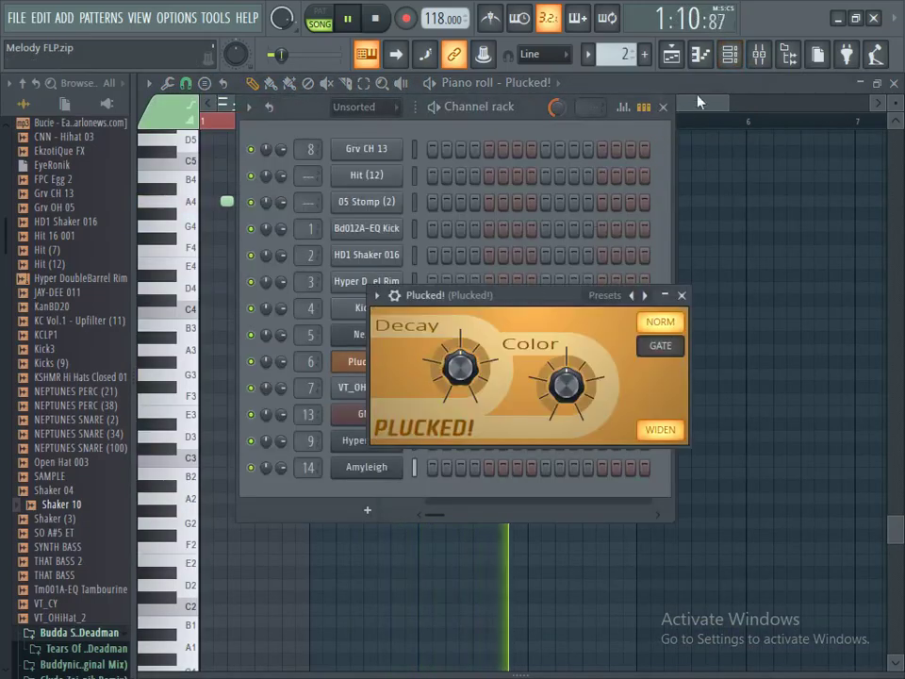
Step: Add a Fruity Parametric EQ 2 to the Plucked! insert and cut its lows with band 1 at -18 dB around 179 Hz
left_click(759, 54)
left_click(740, 136)
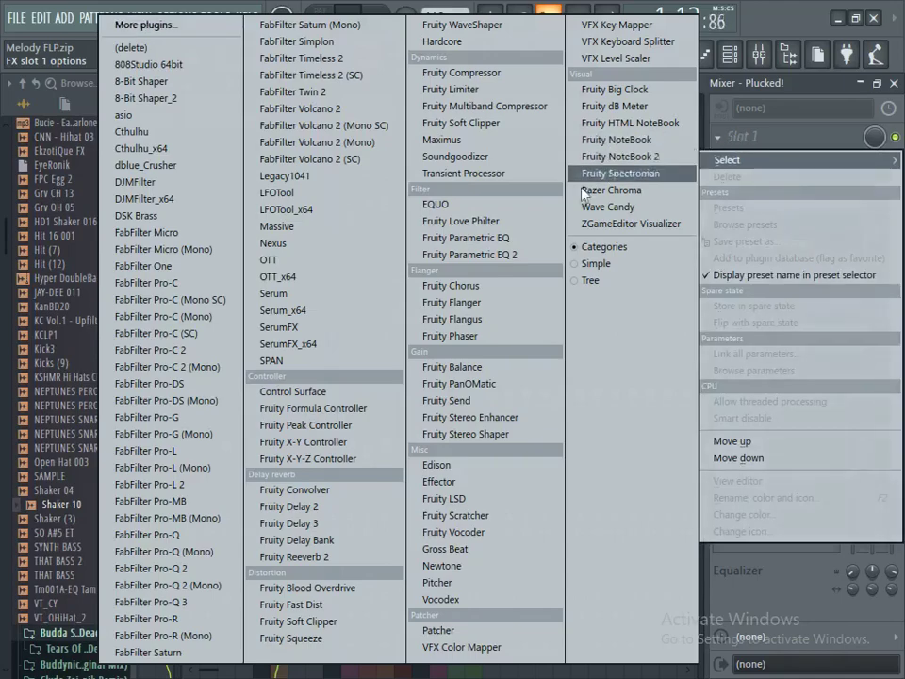
left_click(482, 255)
left_click_drag(366, 442, 421, 521)
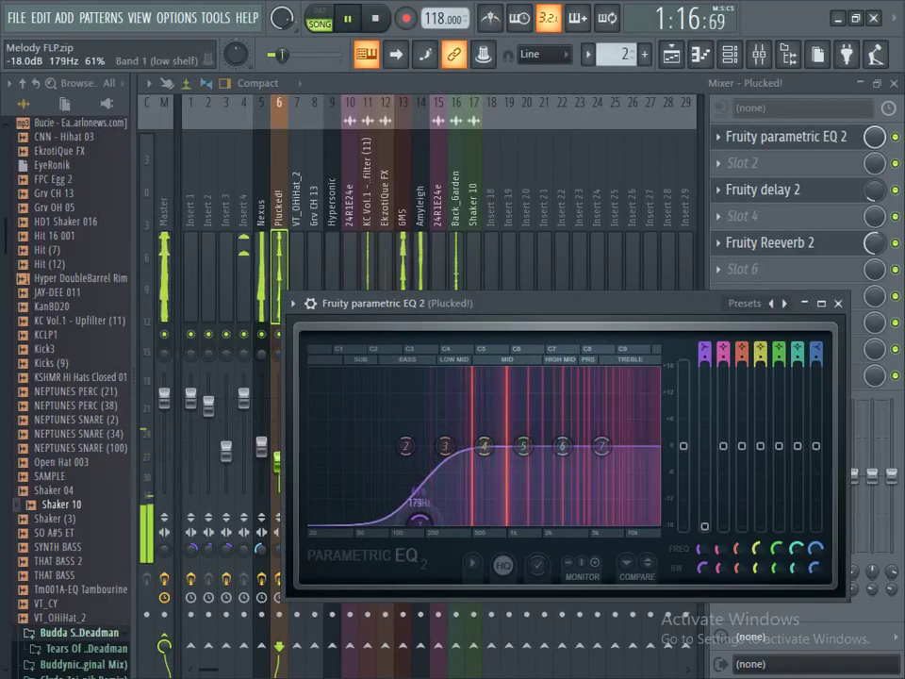
Step: Open the HD1 Shaker 016 pattern from the playlist and bring up its channel's mixer insert
left_click(671, 57)
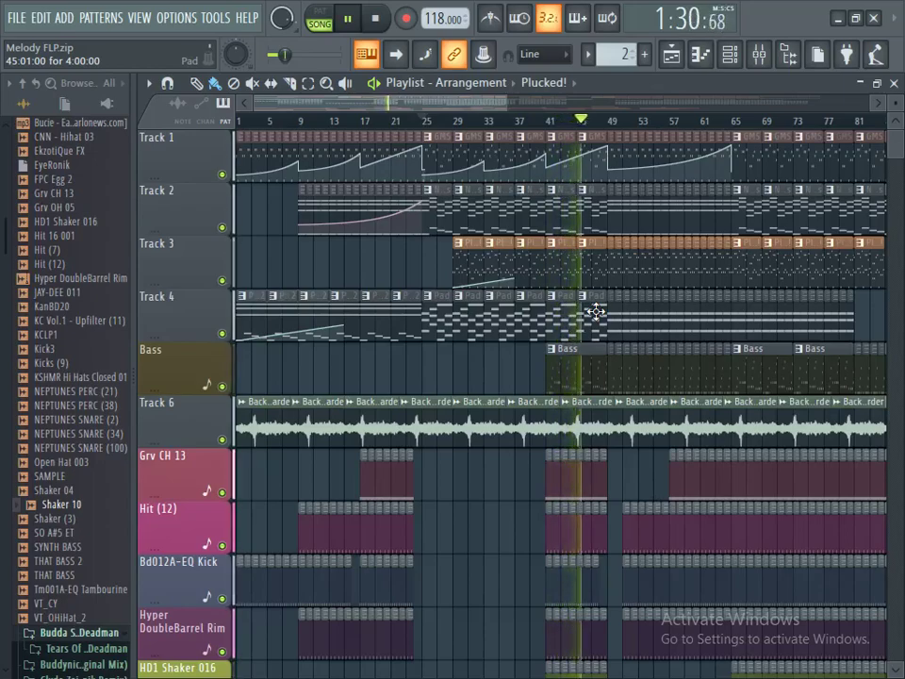
scroll(596, 312, "down", 6)
key("space")
scroll(596, 301, "down", 2)
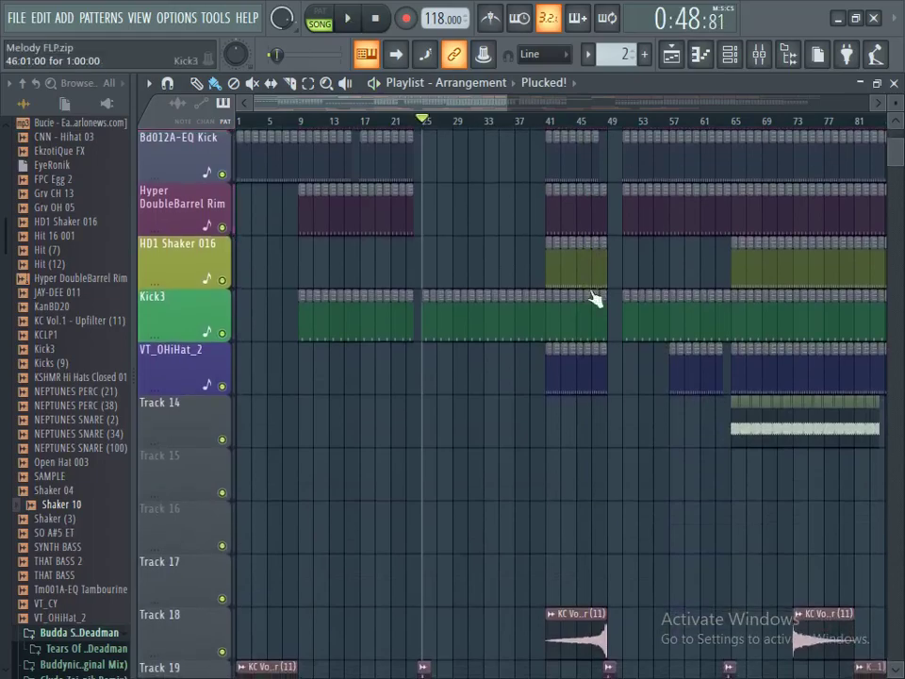
double_click(582, 272)
left_click(729, 55)
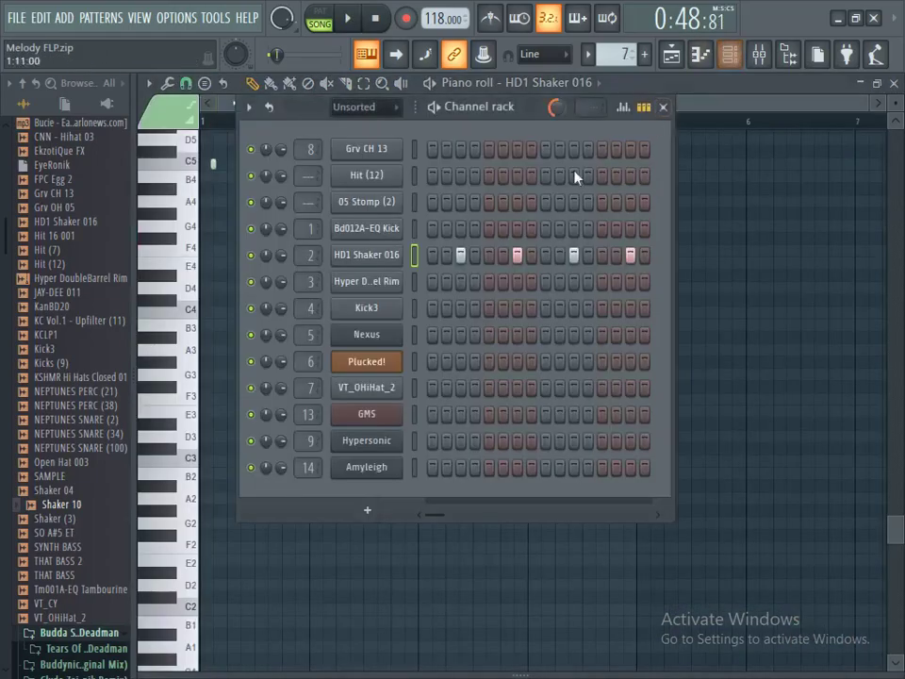
left_click(387, 260)
left_click(759, 57)
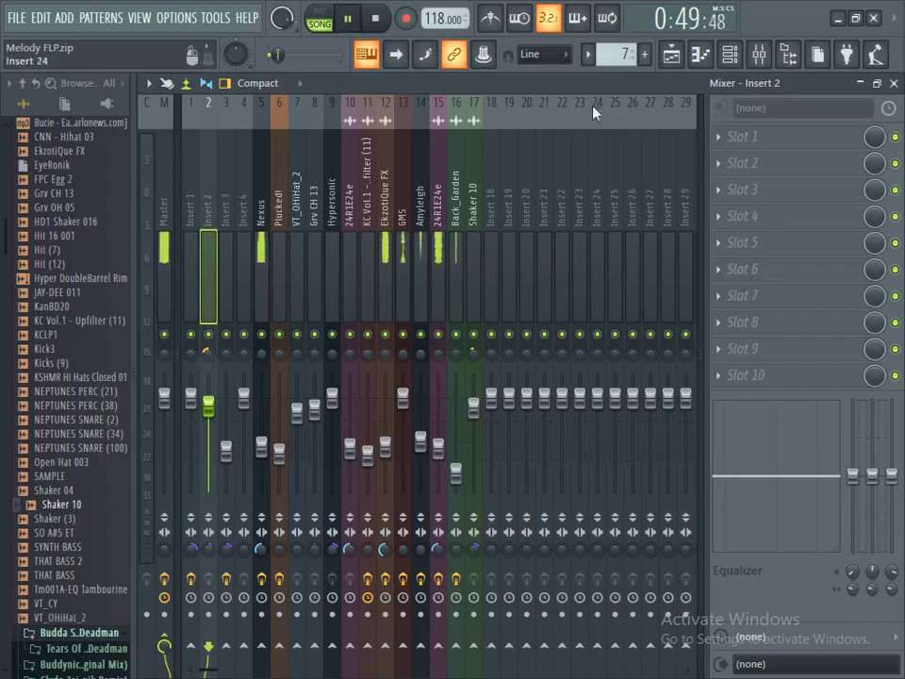
Step: Open the VT_OHiHat_2 pattern from the playlist, bring up its mixer insert and pan it to the right
left_click(672, 58)
left_click(552, 120)
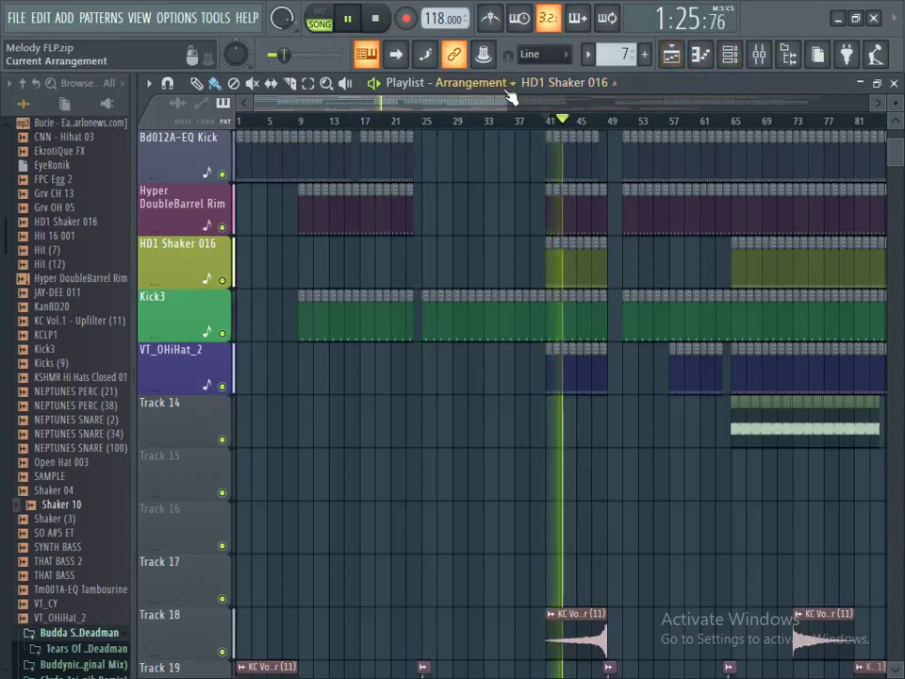
left_click_drag(463, 103, 471, 104)
double_click(555, 364)
left_click(734, 56)
key("space")
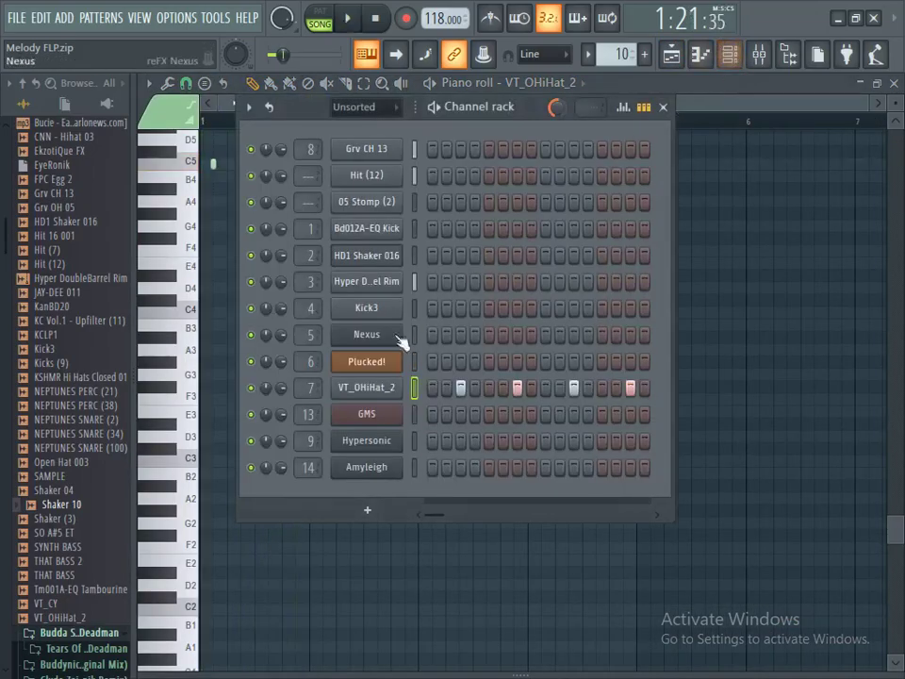
left_click(367, 388)
left_click(759, 54)
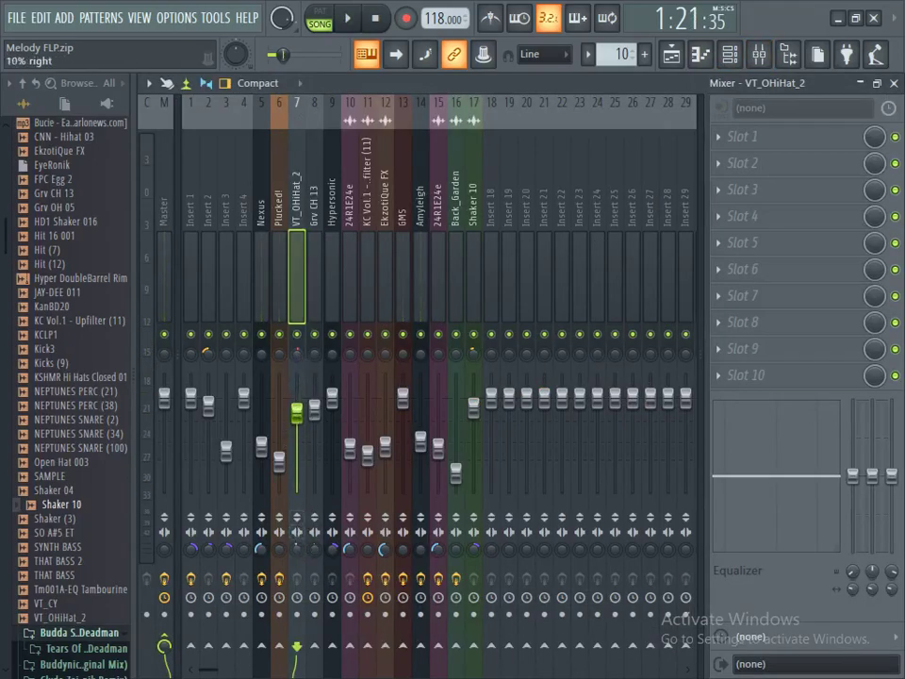
key("space")
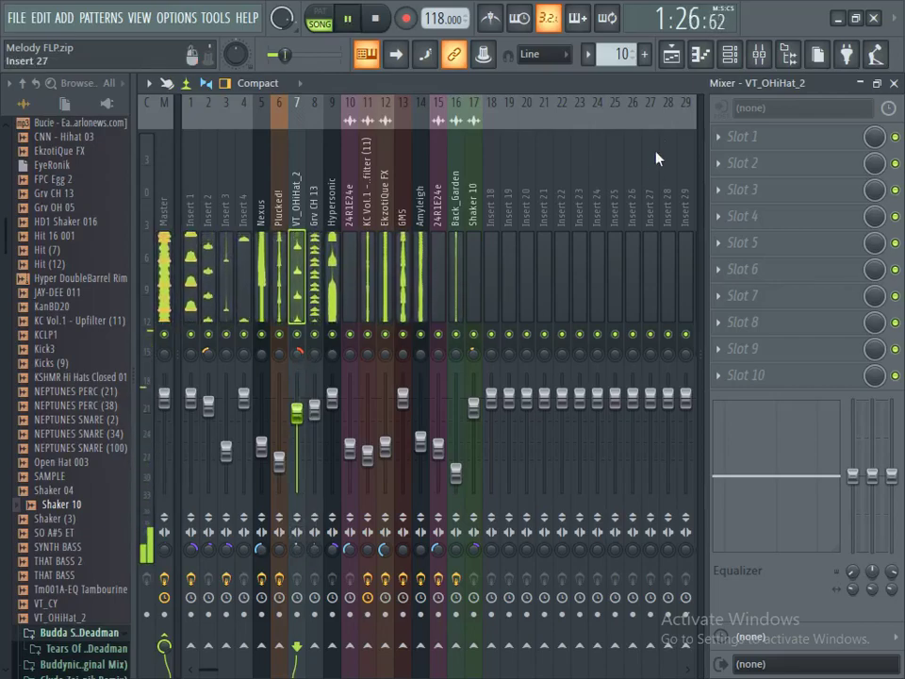
Step: Raise the mixer volume of the KC Vol.1 - Upfilter (11) clip on Track 18 to -11.3 dB
left_click(677, 62)
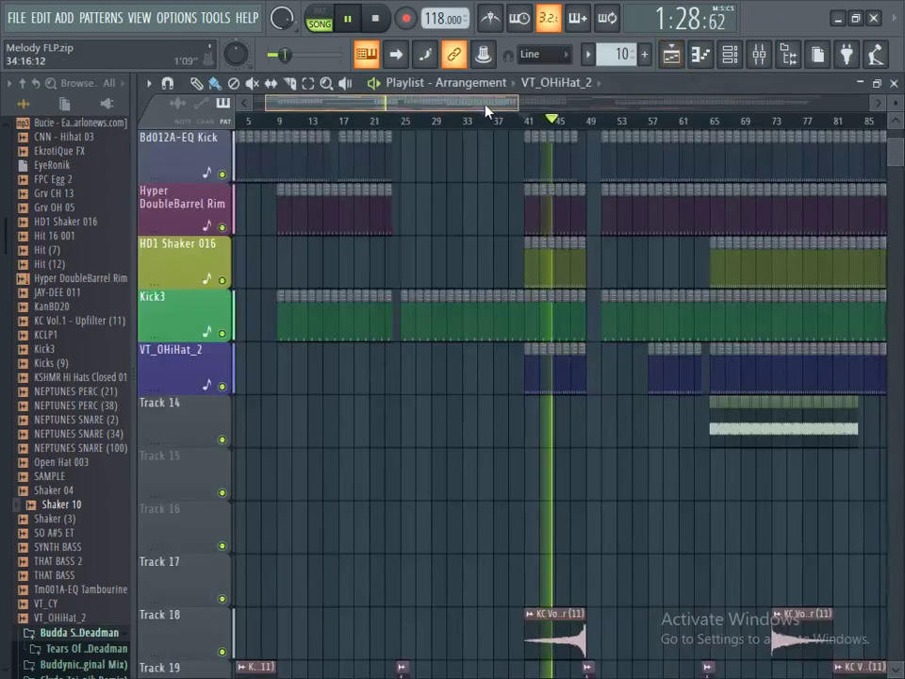
scroll(486, 107, "down", 2)
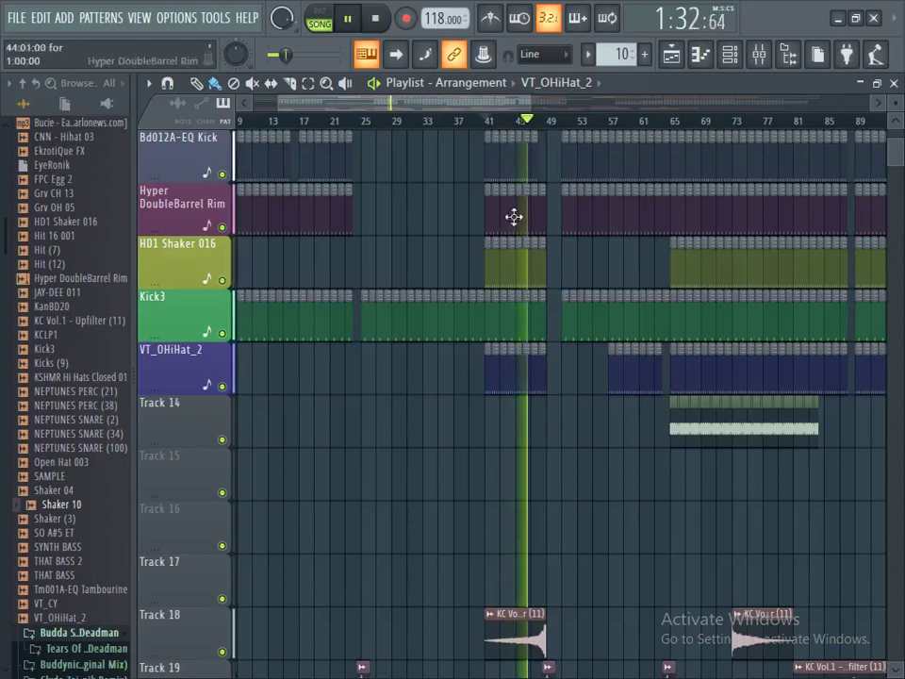
double_click(535, 631)
left_click(762, 62)
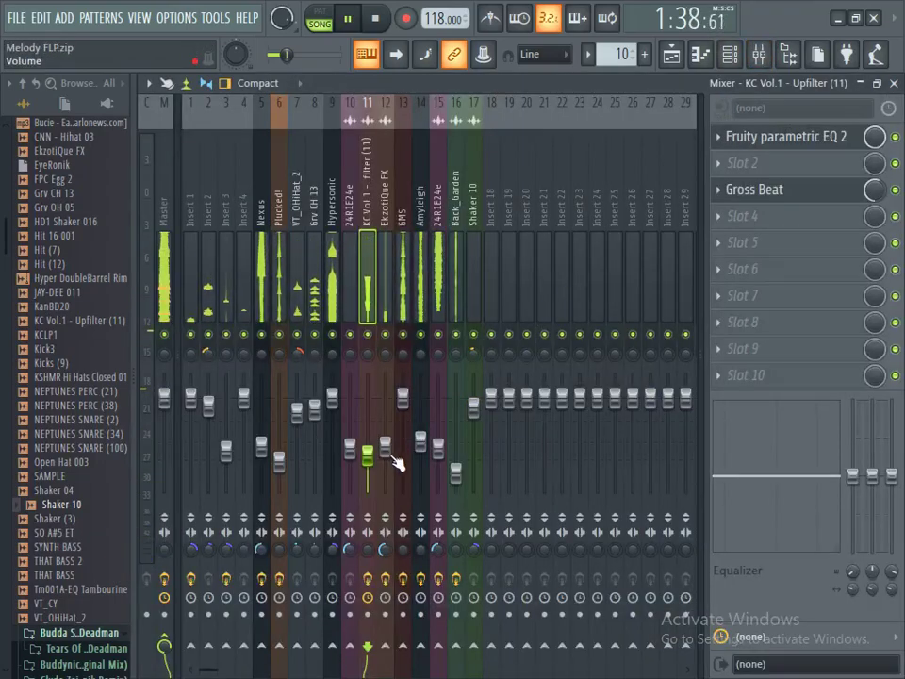
left_click_drag(367, 454, 368, 439)
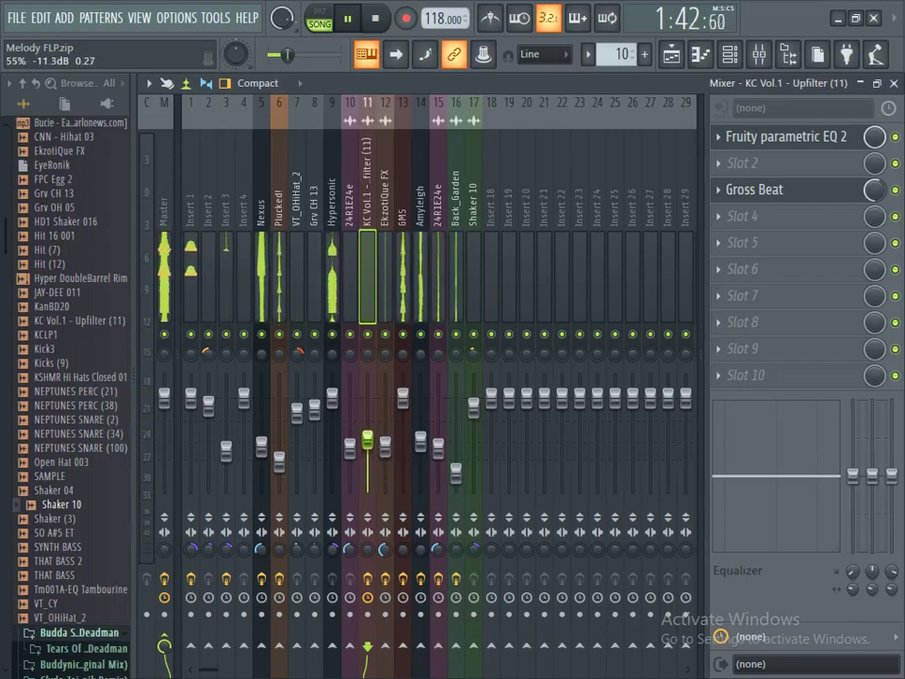
Step: Add a copy of the 24R1E24e clip at bar 56 on Track 19
left_click(671, 54)
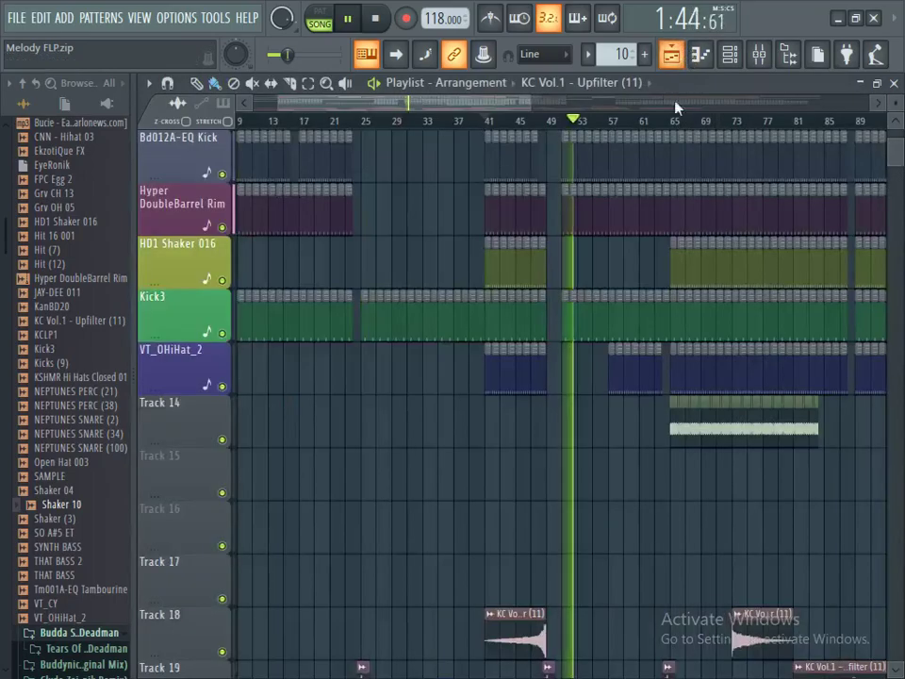
scroll(659, 367, "down", 5)
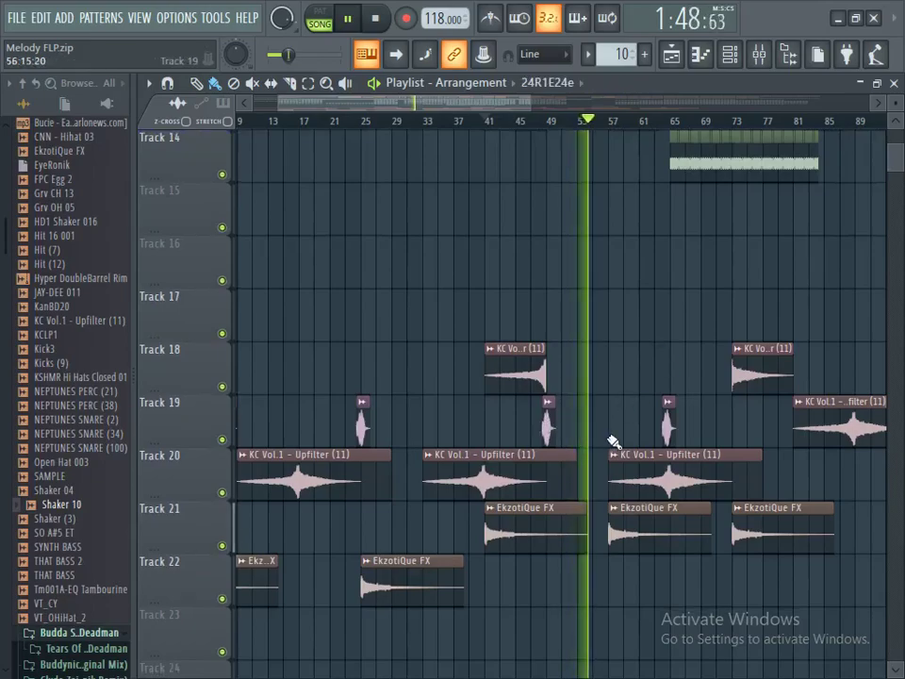
scroll(610, 441, "up", 5)
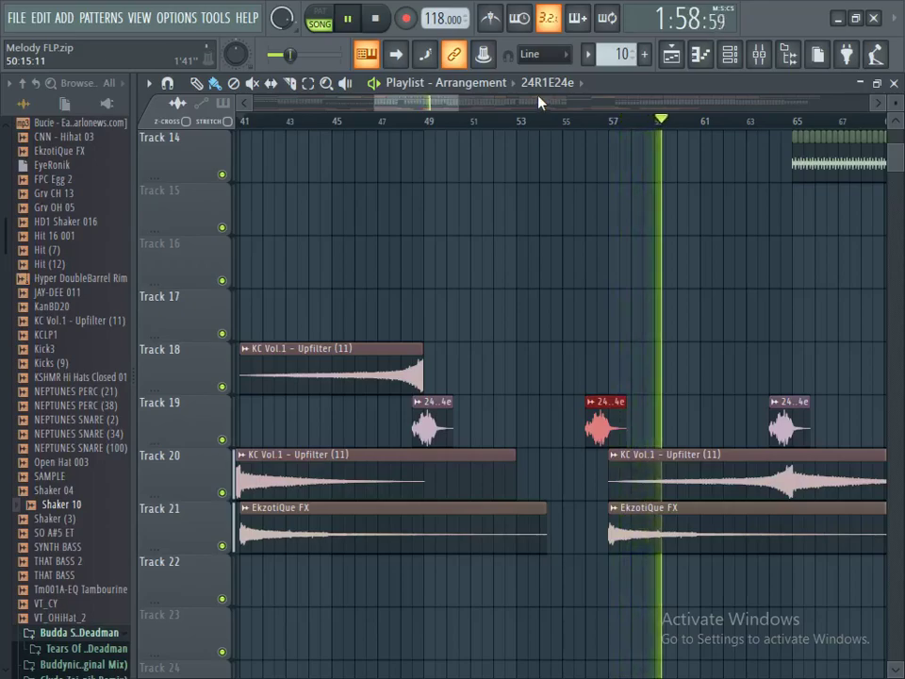
left_click_drag(457, 104, 493, 108)
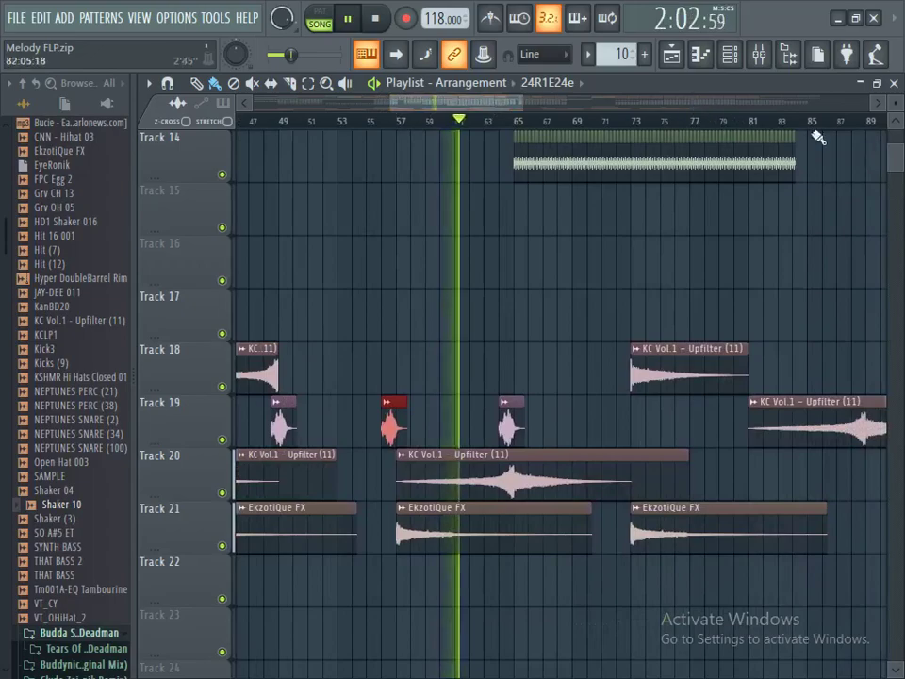
Step: Replace the four-bar Nexus clips on Track 2 from bar 65 to 73 with copies of the preceding one-bar clip
left_click_drag(896, 201, 896, 149)
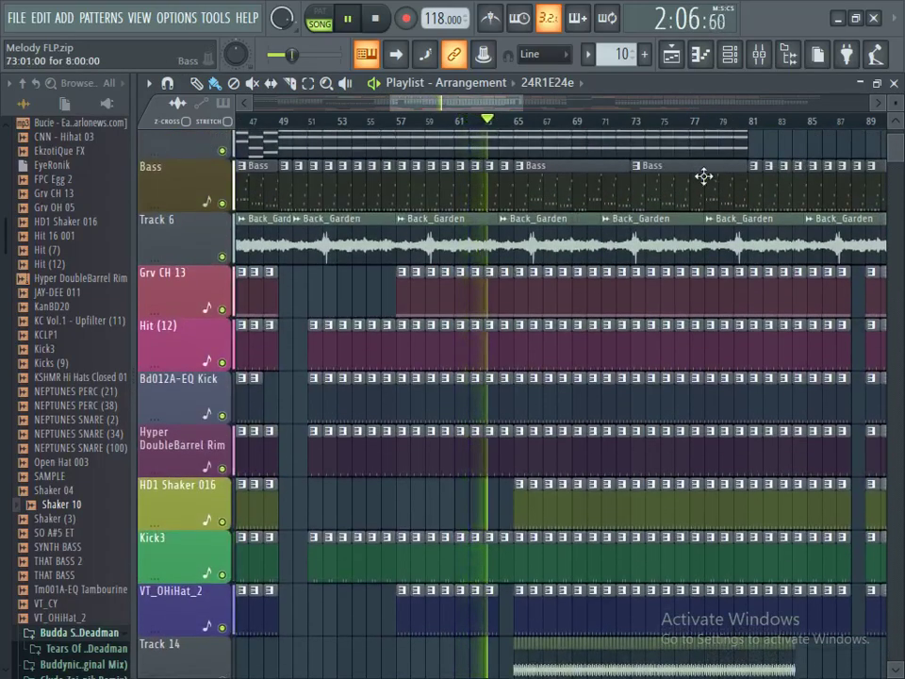
scroll(610, 311, "down", 6)
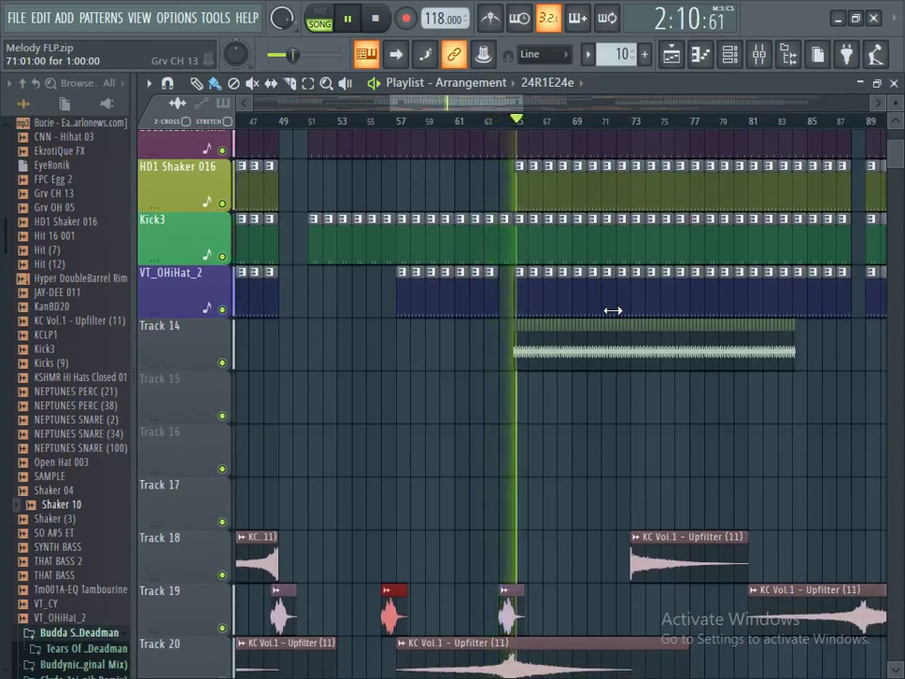
scroll(613, 310, "up", 11)
key("space")
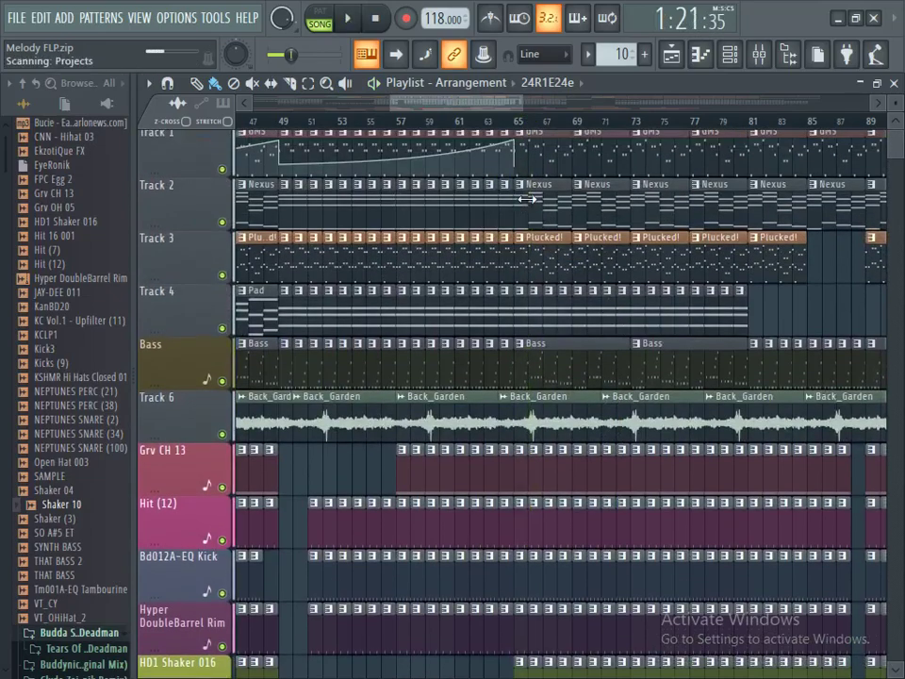
right_click(533, 199)
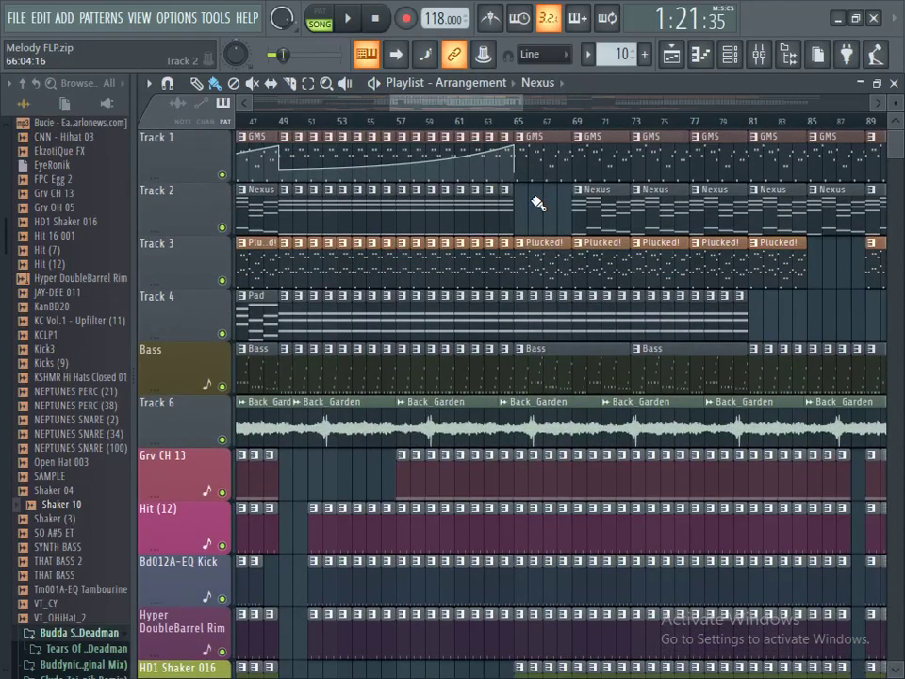
right_click(599, 204)
right_click(654, 219)
right_click(714, 212)
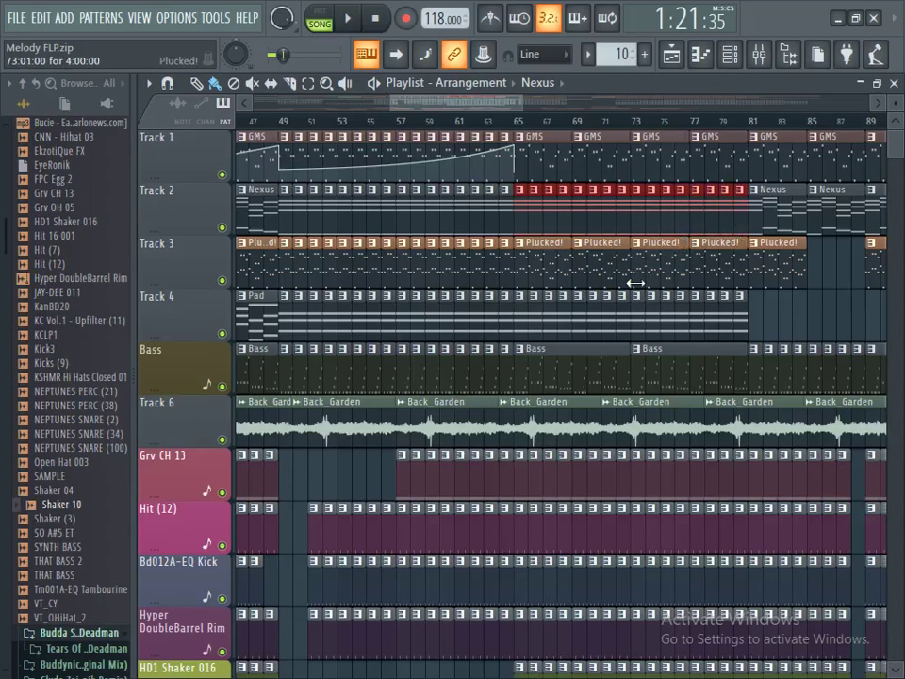
right_click(741, 211)
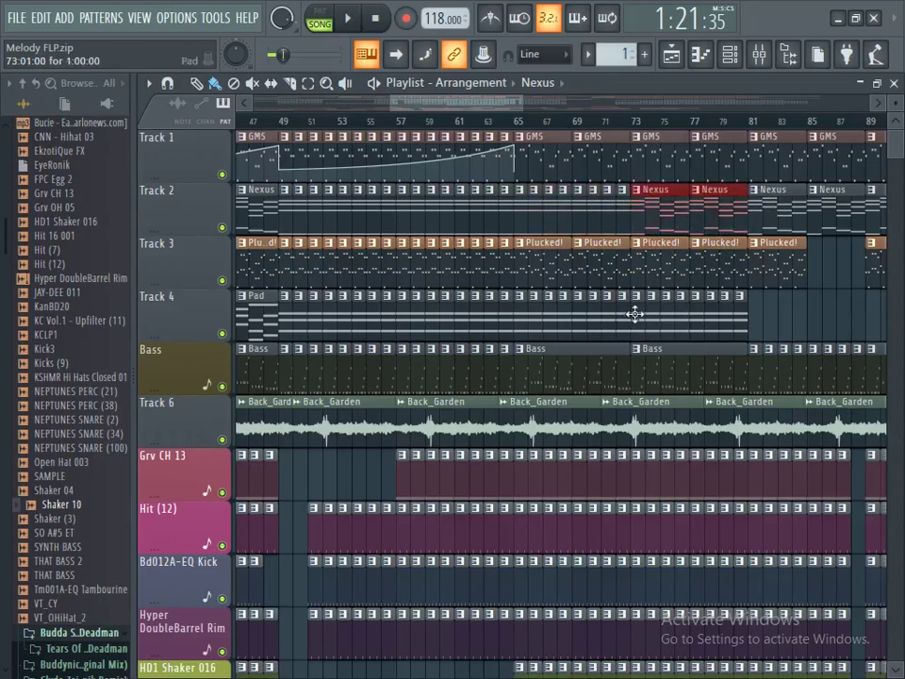
Step: Replace the Plucked! clips on Track 3 and the long Bass clip from bar 65 to 73 with one-bar clips
right_click(539, 273)
right_click(598, 273)
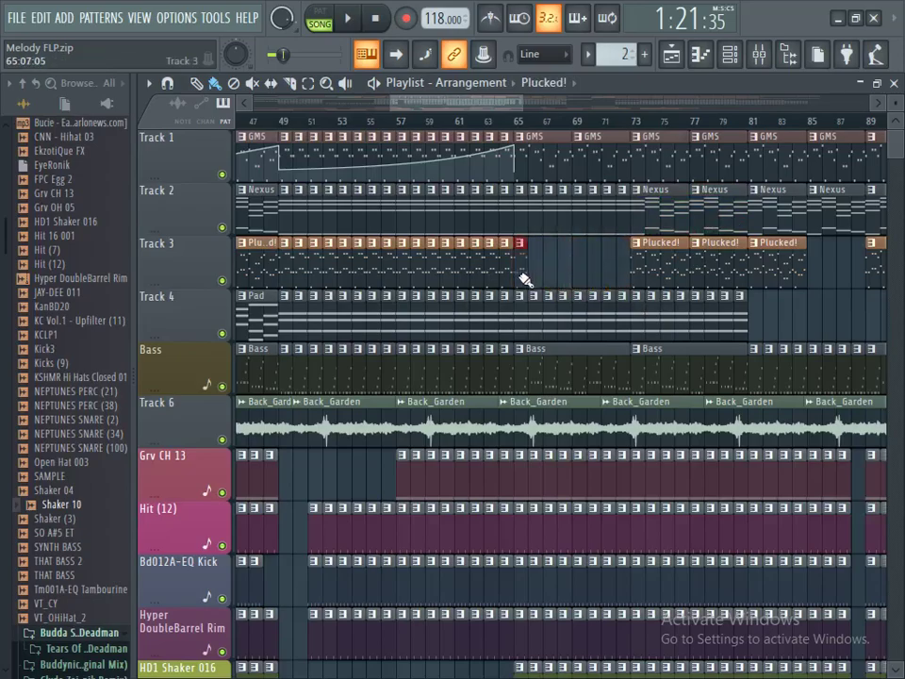
scroll(617, 273, "down", 4)
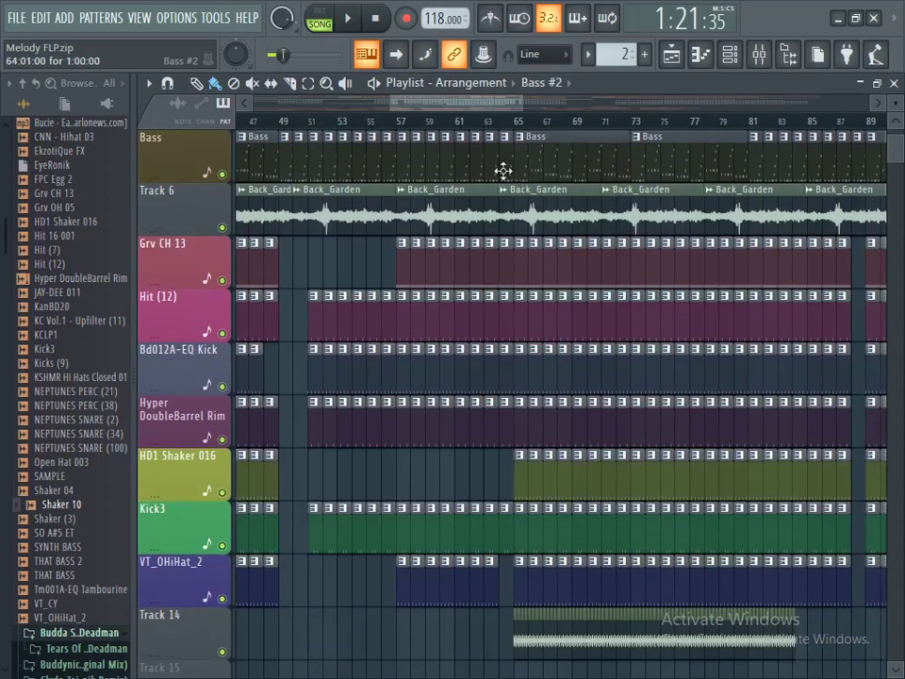
right_click(505, 171)
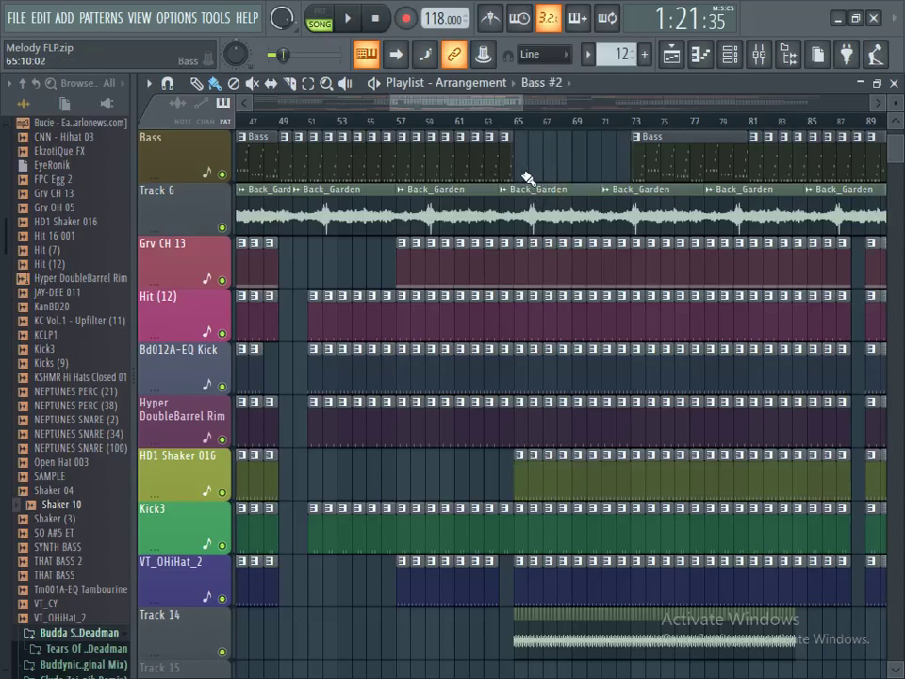
Step: Bring up the mixer insert of the Shaker 10 clips on Track 14 and lower its volume slightly
scroll(620, 521, "down", 2)
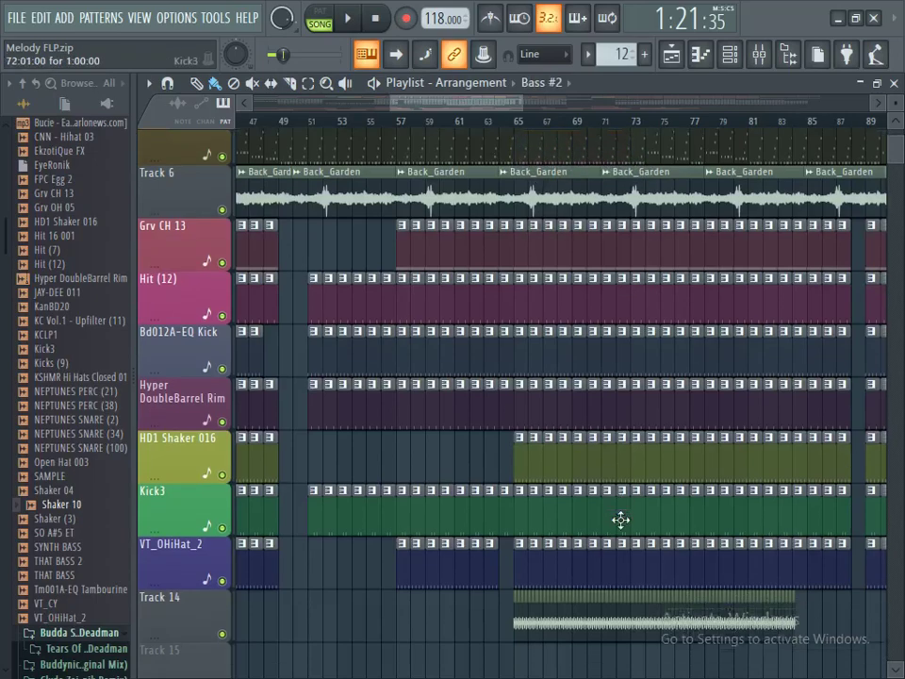
double_click(589, 523)
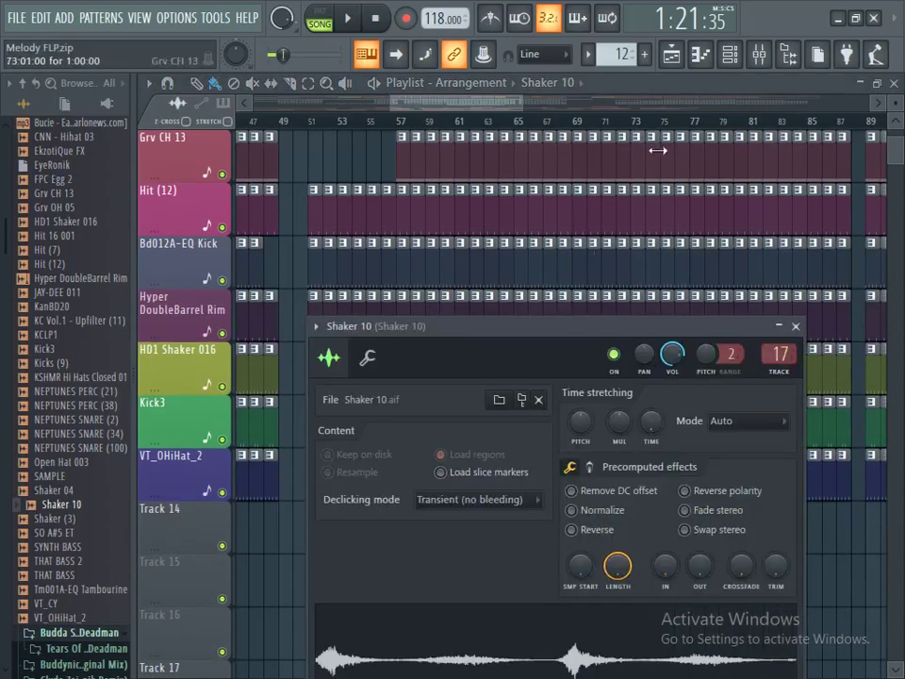
left_click(766, 62)
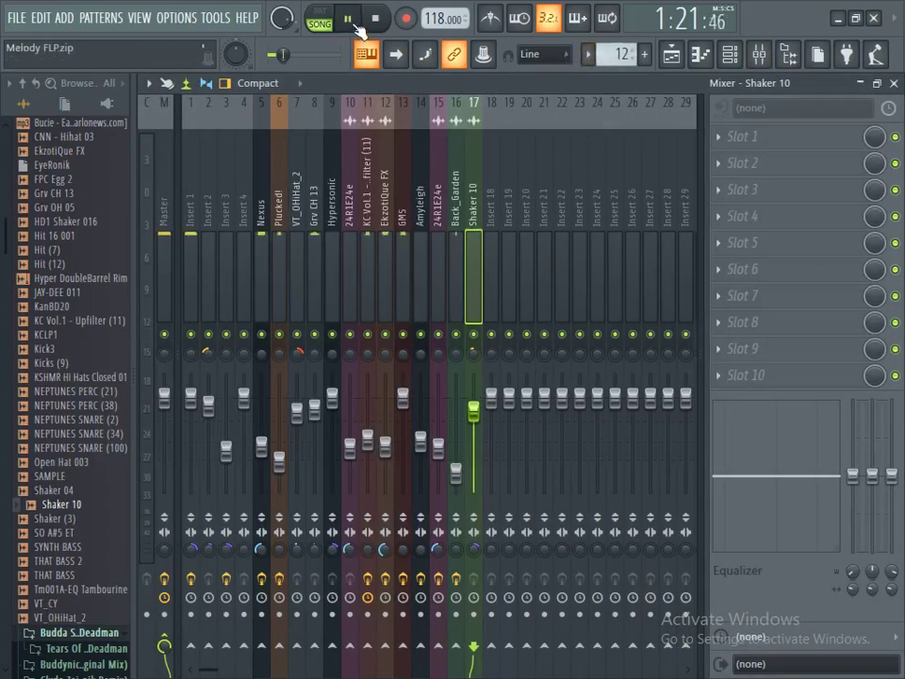
Step: Save the project as Melody FLP.zip on the Desktop, replacing the existing file
left_click(17, 17)
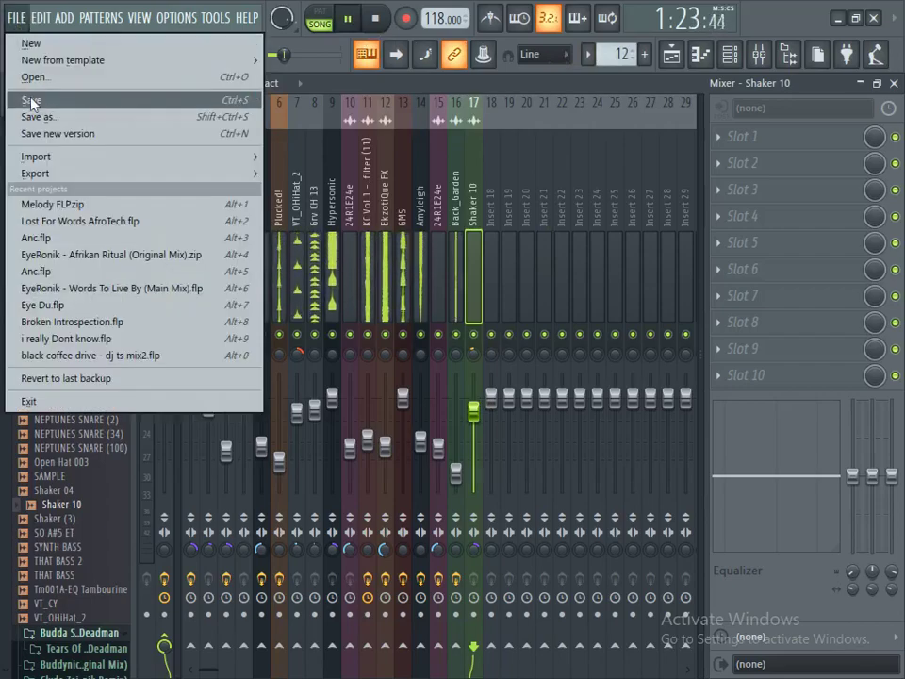
left_click(188, 98)
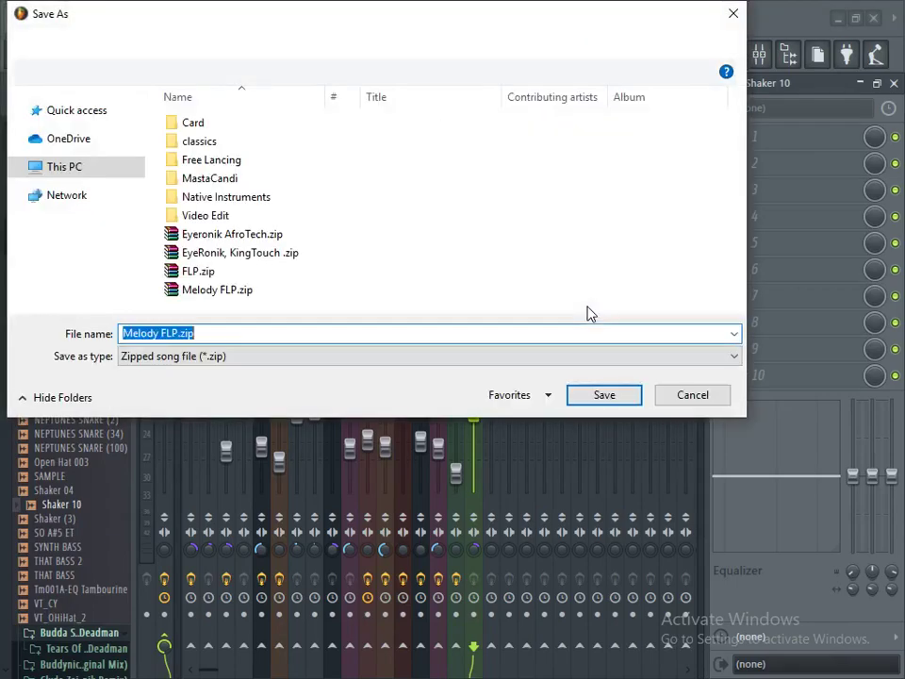
left_click(586, 394)
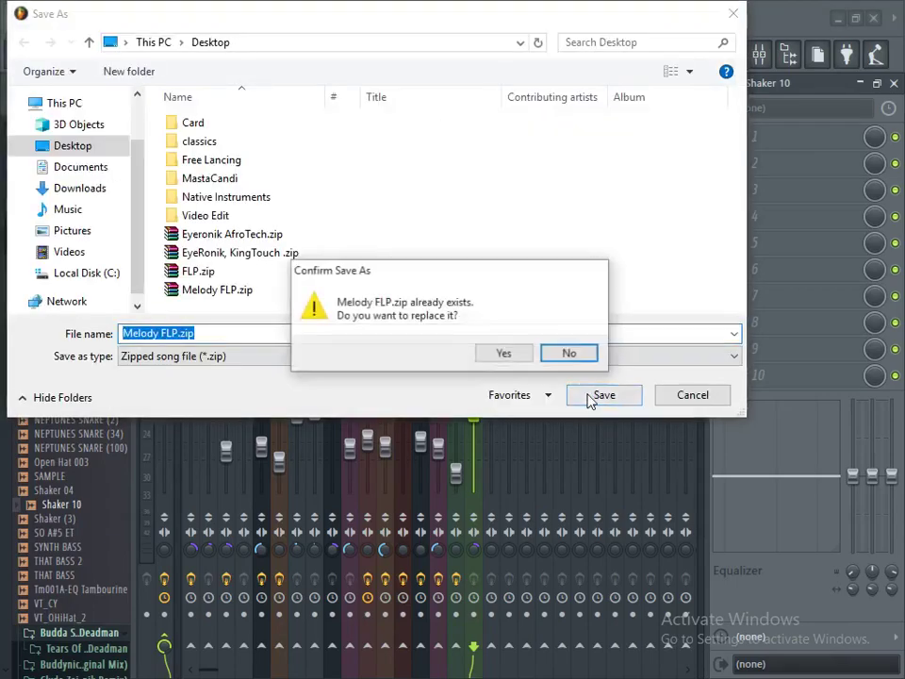
left_click(505, 354)
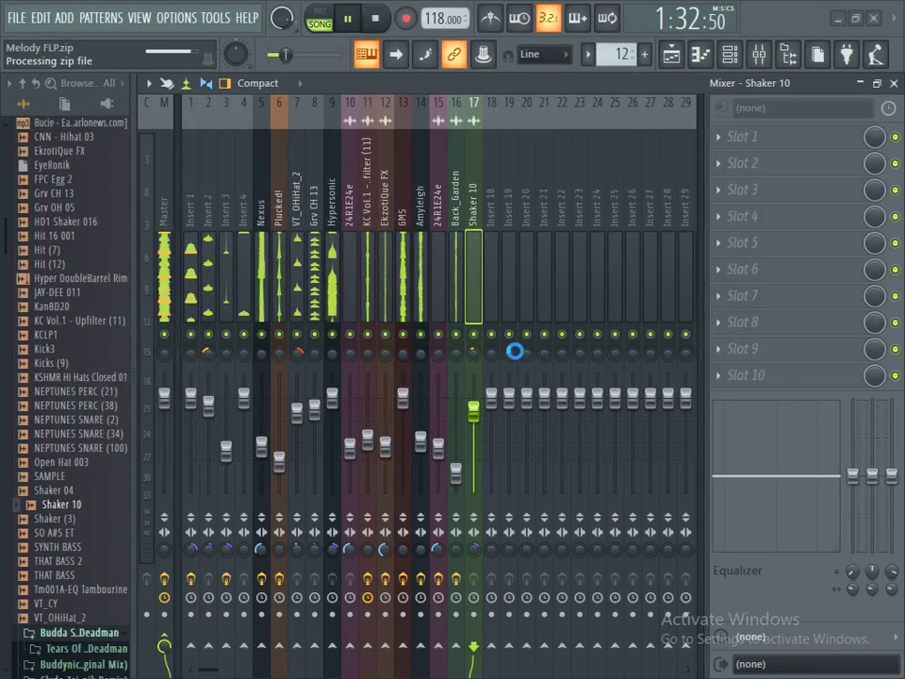
Step: Delete the Grv CH 13 clip at bar 64 in the playlist
left_click(671, 59)
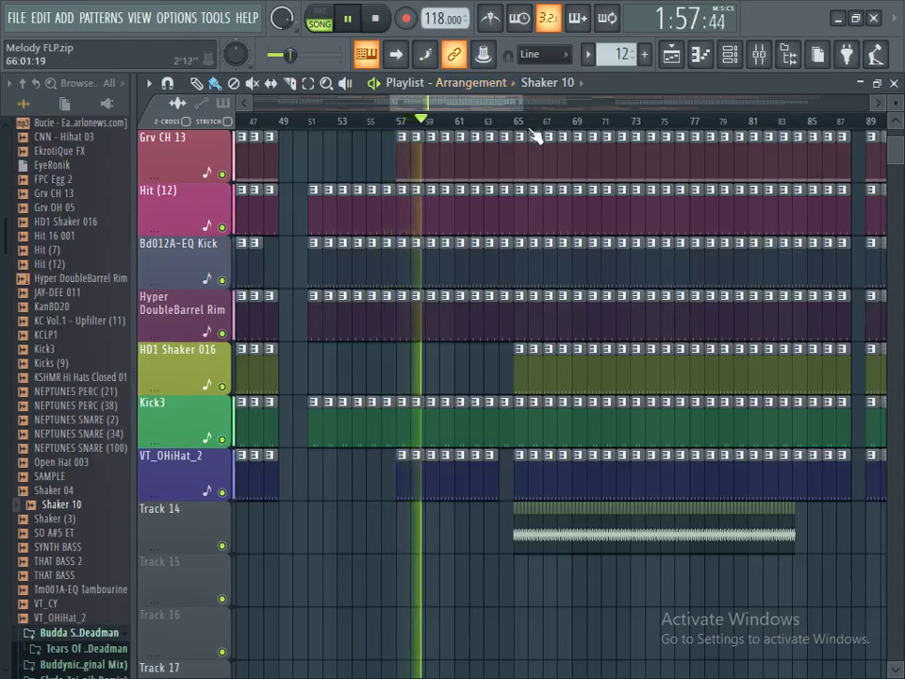
scroll(483, 223, "up", 2)
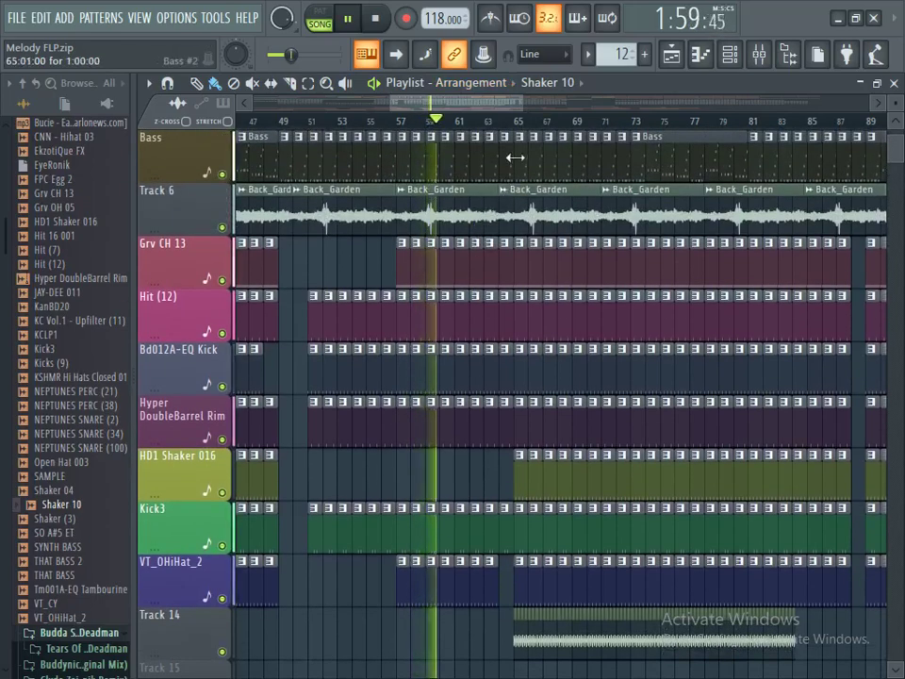
scroll(511, 125, "up", 2)
right_click(514, 271)
scroll(506, 139, "up", 2, "ctrl")
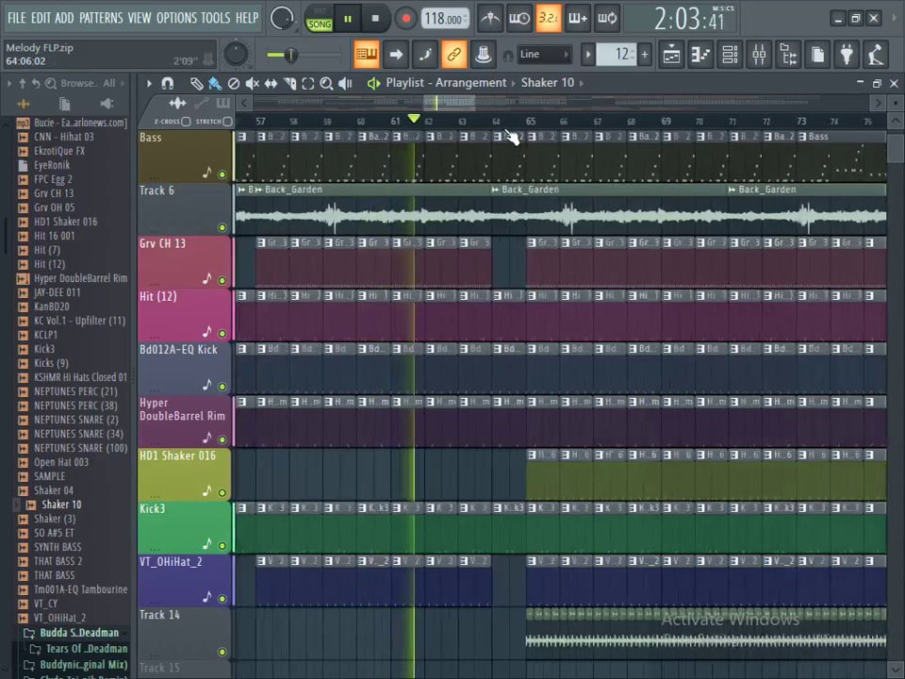
Step: Shorten the Bd012A-EQ Kick clip at bar 64 to half a bar and stop playback
left_click_drag(522, 382, 509, 384)
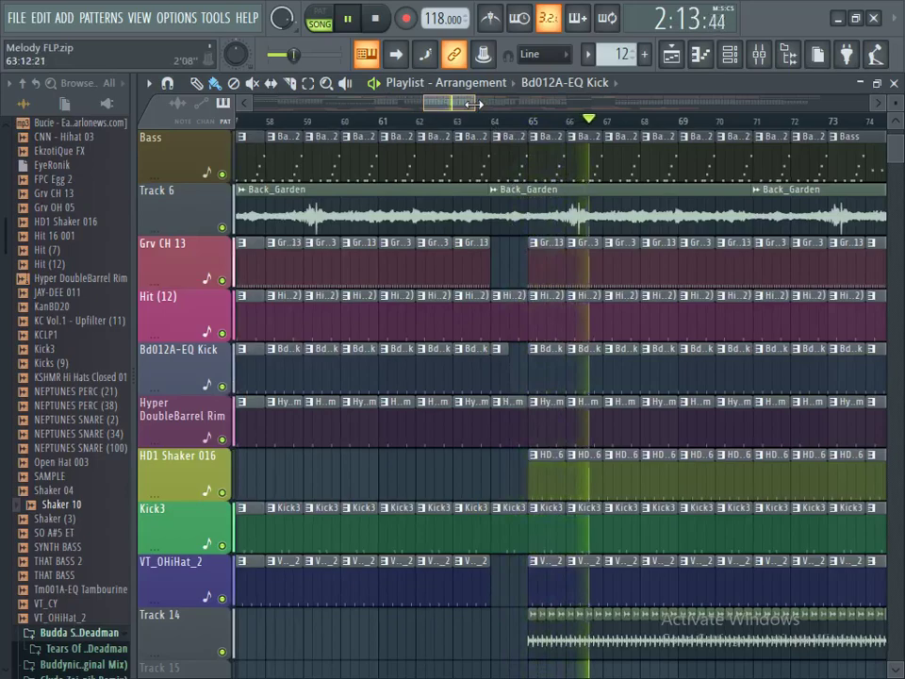
scroll(493, 255, "up", 4)
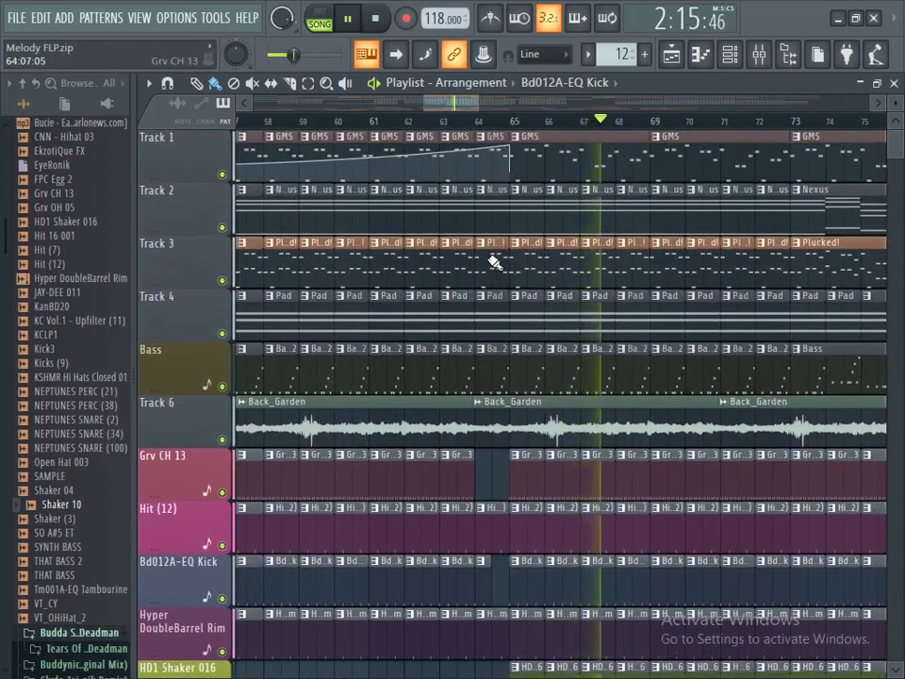
key("space")
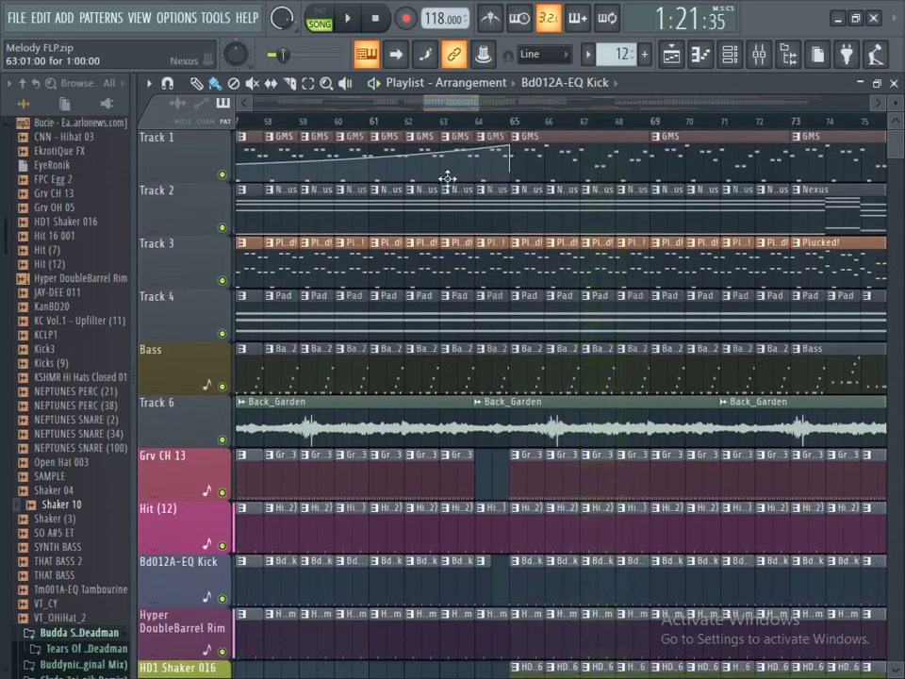
Step: Replace the long GMS clips on Track 1 from bar 65 to 73 with one-bar GMS clips
right_click(554, 154)
right_click(714, 153)
scroll(521, 420, "down", 7)
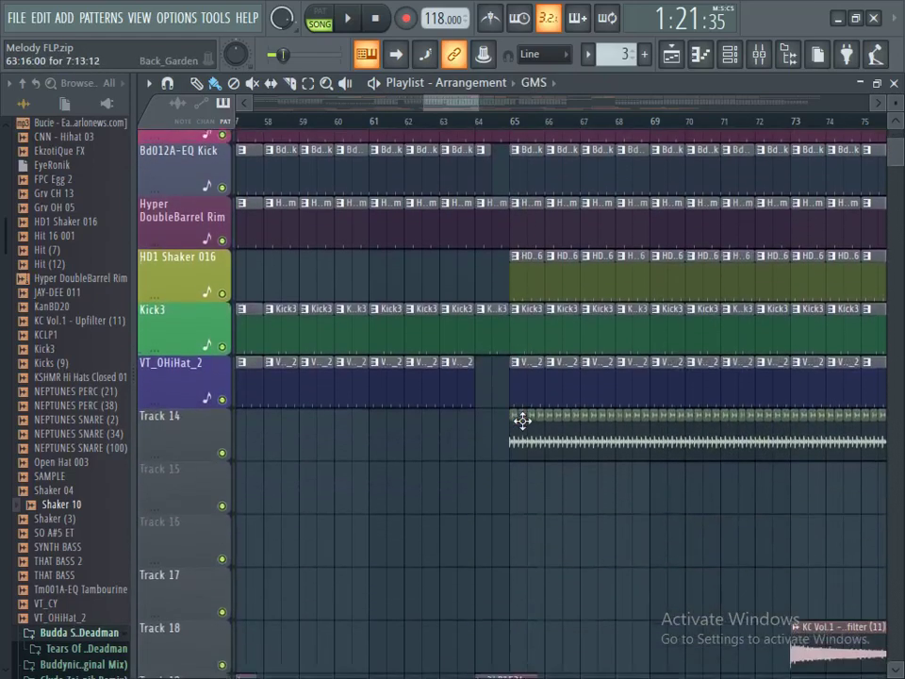
left_click(540, 487)
left_click_drag(540, 487, 777, 482)
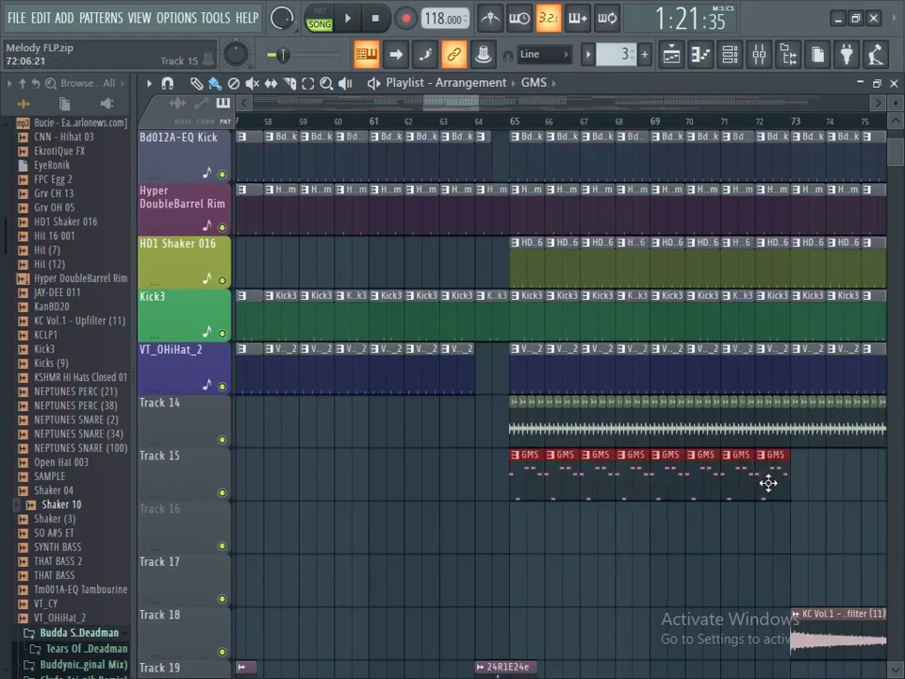
scroll(768, 483, "up", 8)
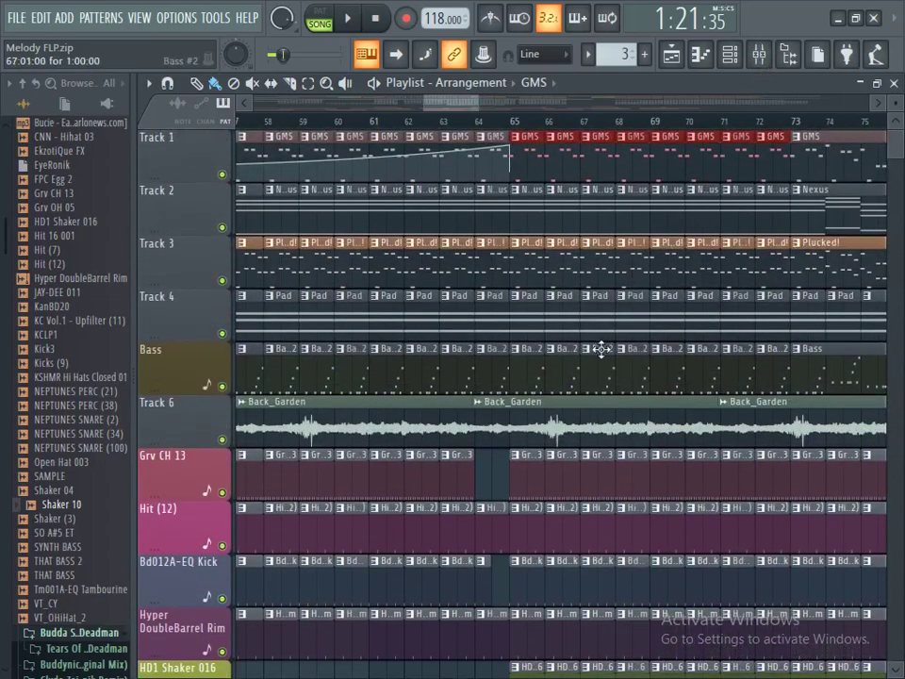
Step: Delete the Hit (12), Bd012A-EQ Kick, Hyper DoubleBarrel Rim and Kick3 clips at bar 64 and start playback
scroll(600, 350, "down", 2)
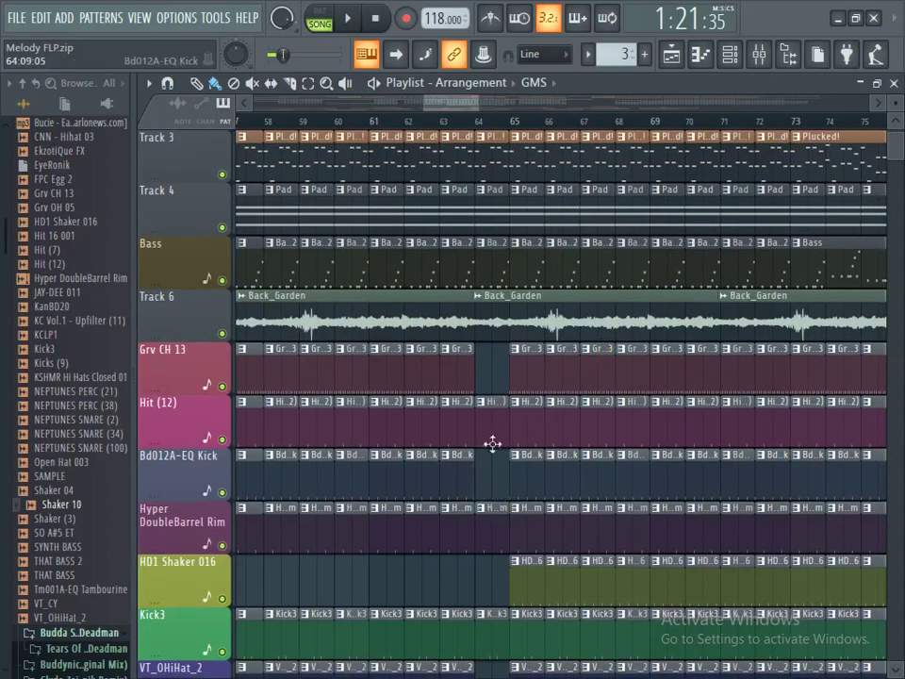
scroll(495, 509, "down", 3)
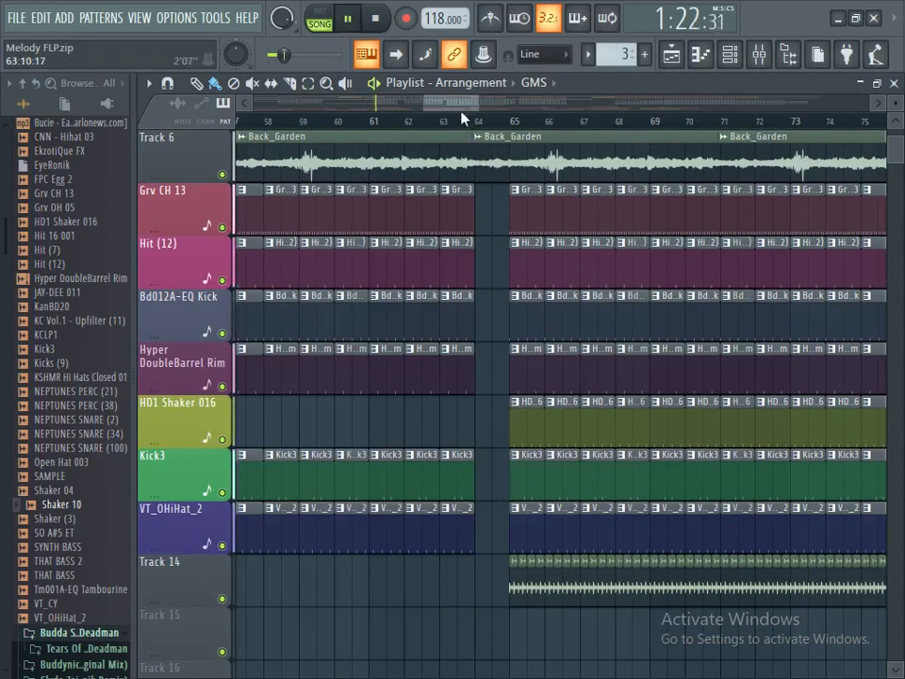
Step: Bring up the GMS instrument's mixer insert and set its stereo separation to 69% separated
left_click_drag(521, 104, 551, 103)
scroll(485, 281, "up", 5)
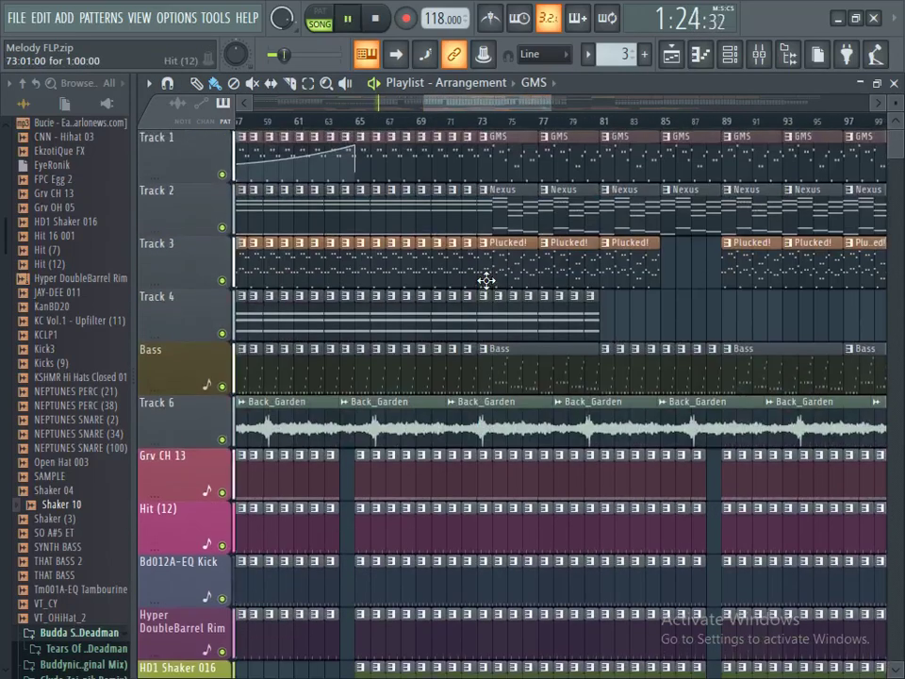
double_click(454, 158)
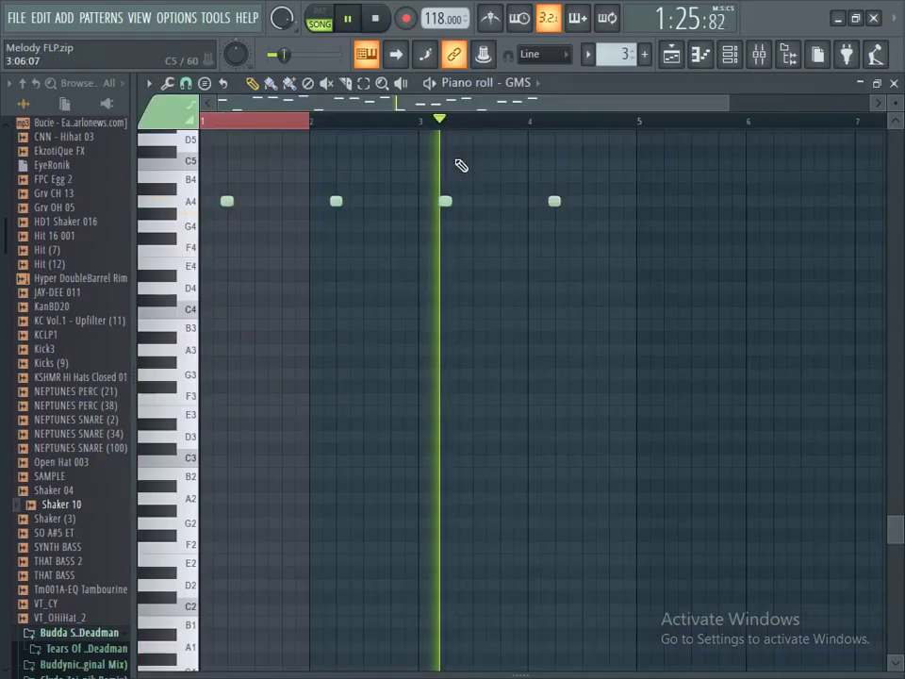
left_click(729, 55)
left_click(366, 413)
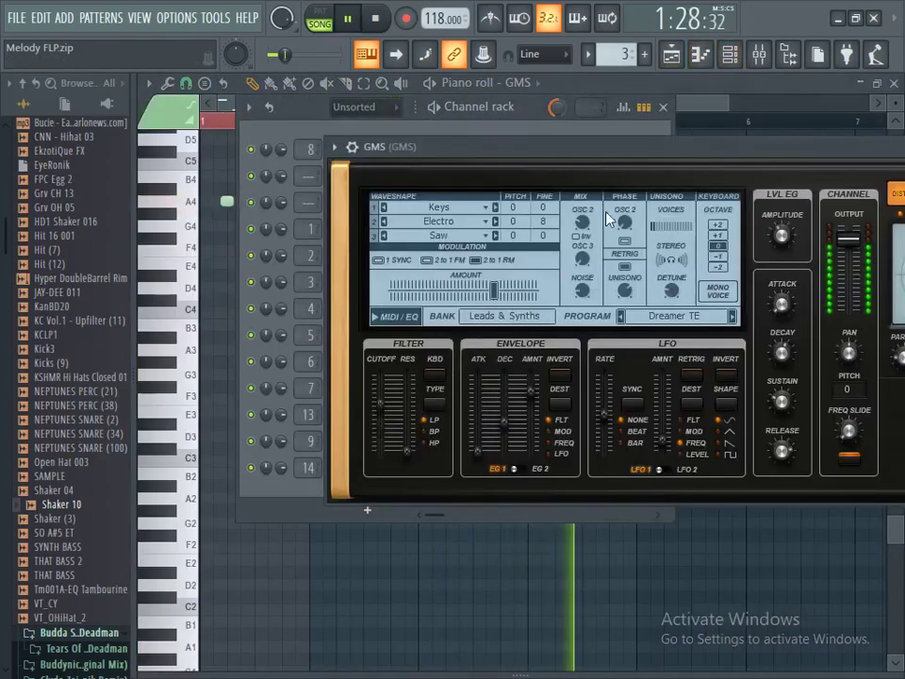
left_click(759, 54)
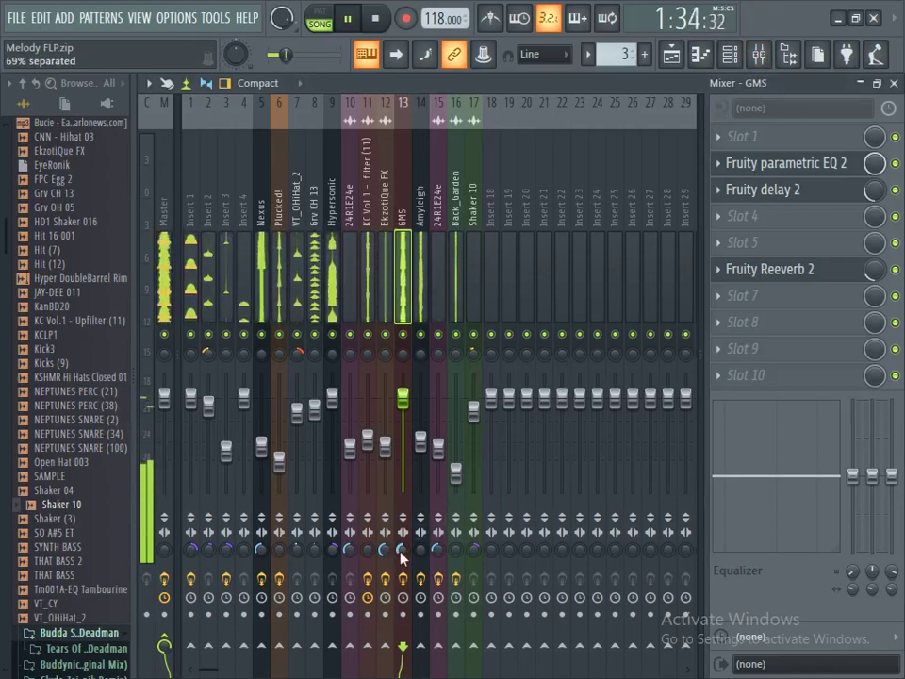
Step: Raise the Fruity Reeverb 2 mix level on the GMS insert to 36% and open the reverb's settings
left_click_drag(874, 269, 874, 302)
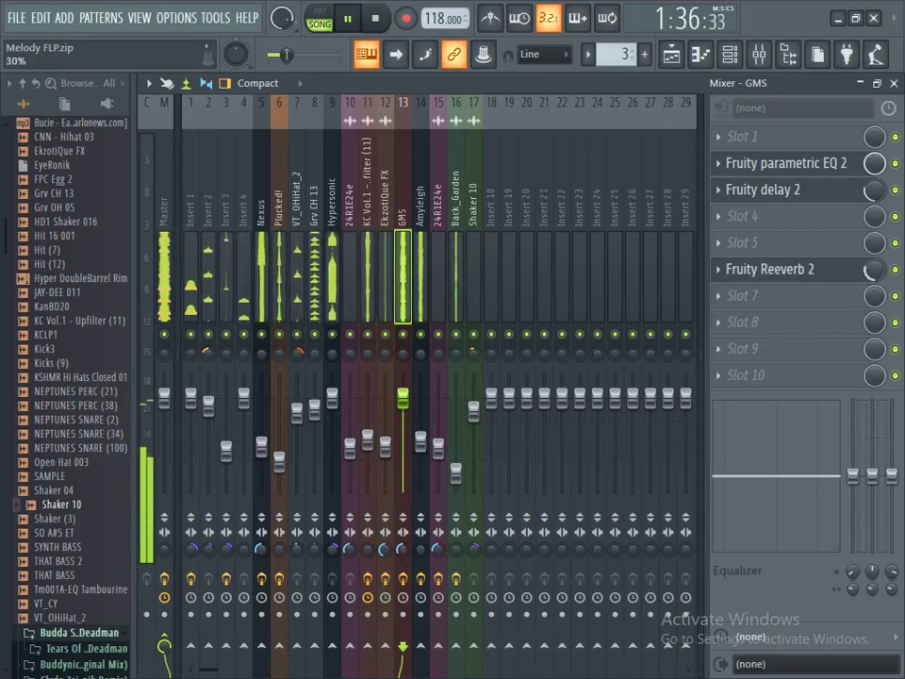
key("space")
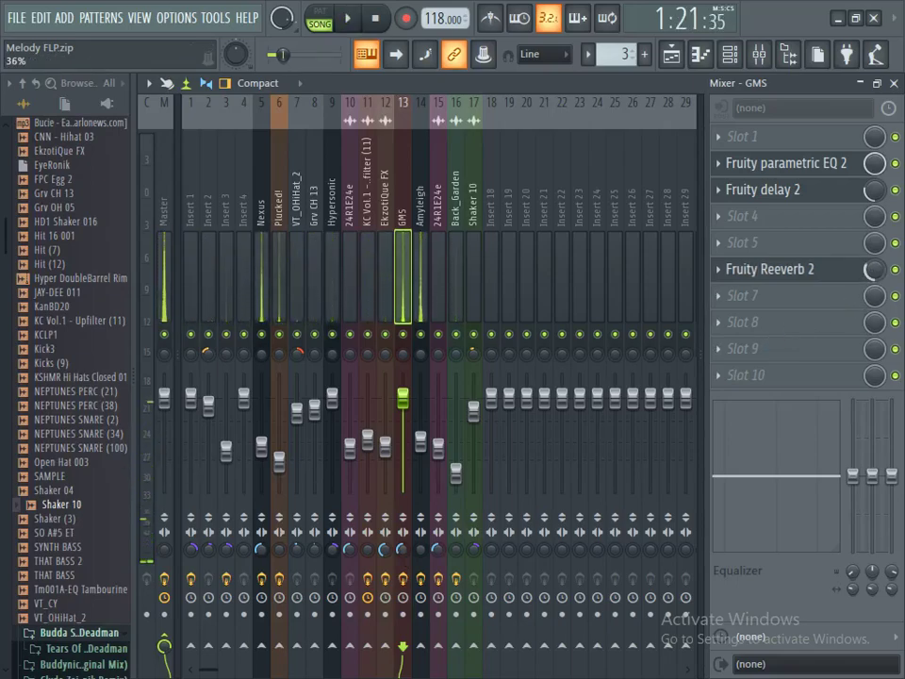
key("space")
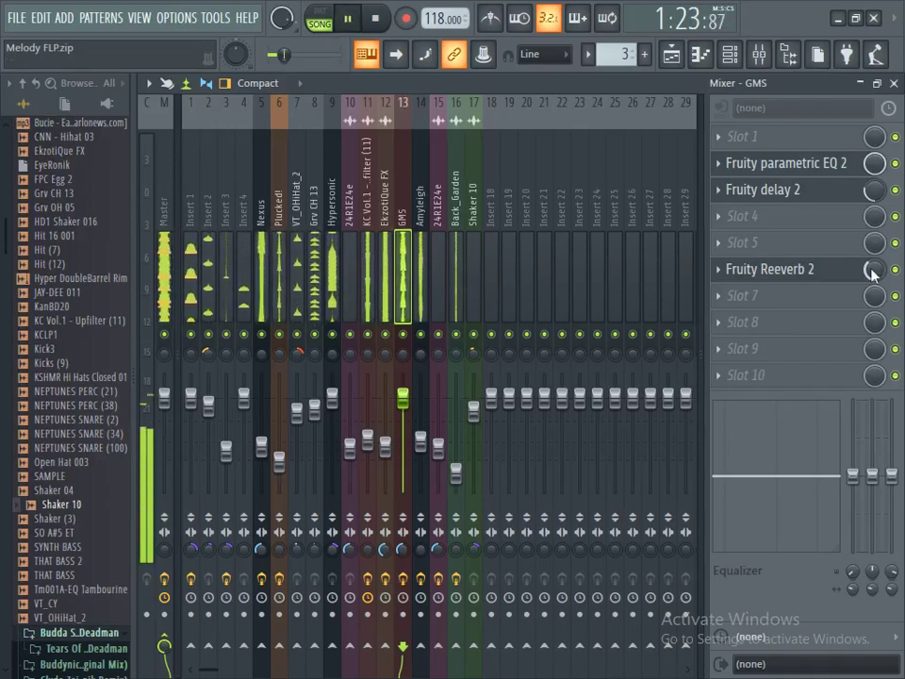
left_click(813, 283)
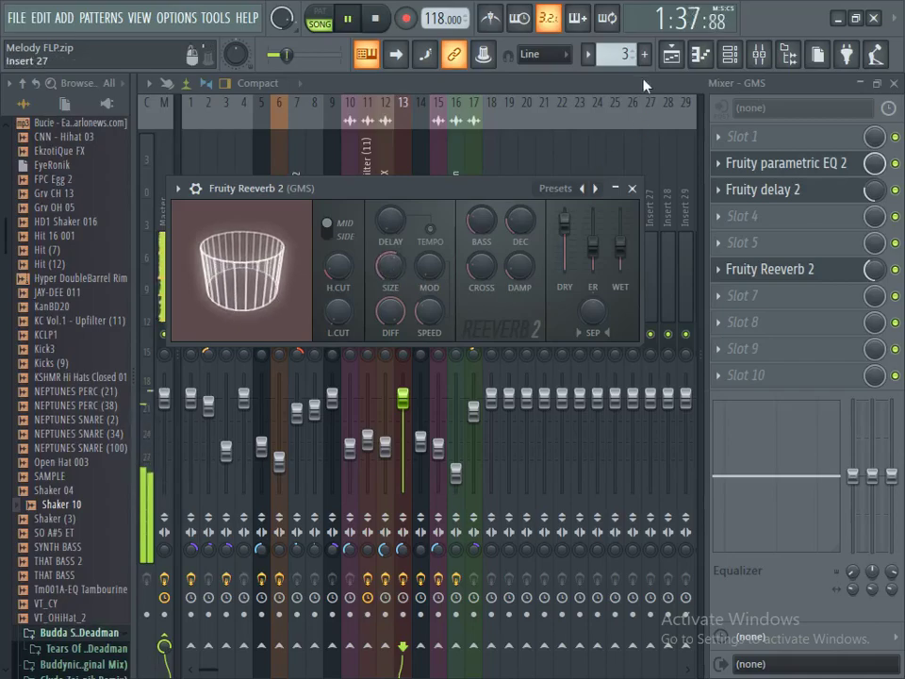
Step: Return to the playlist and review the arrangement between bars 45 and 91 during playback
left_click(670, 54)
left_click_drag(524, 104, 481, 108)
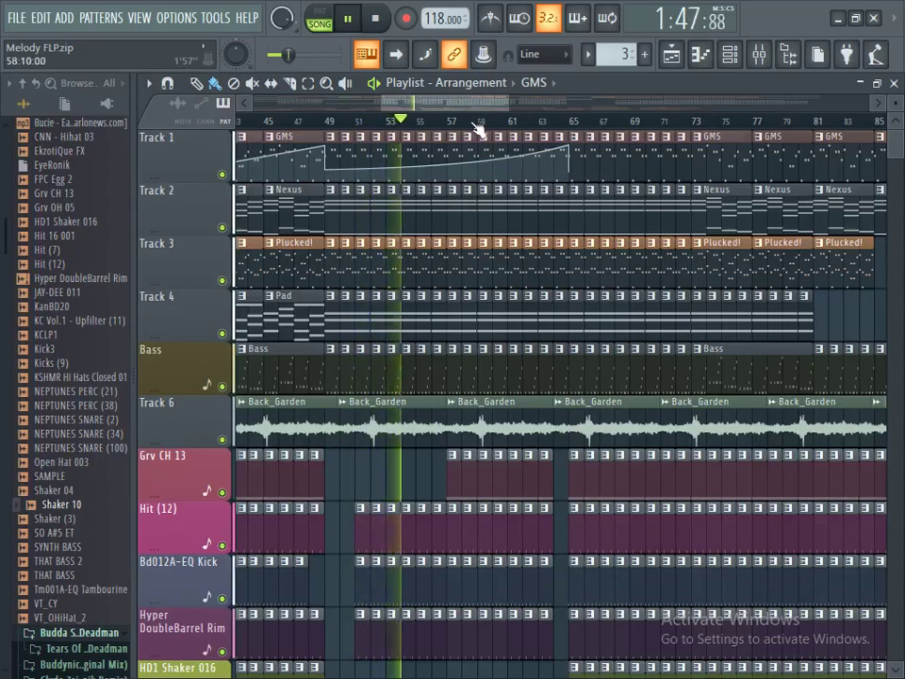
scroll(469, 218, "down", 4)
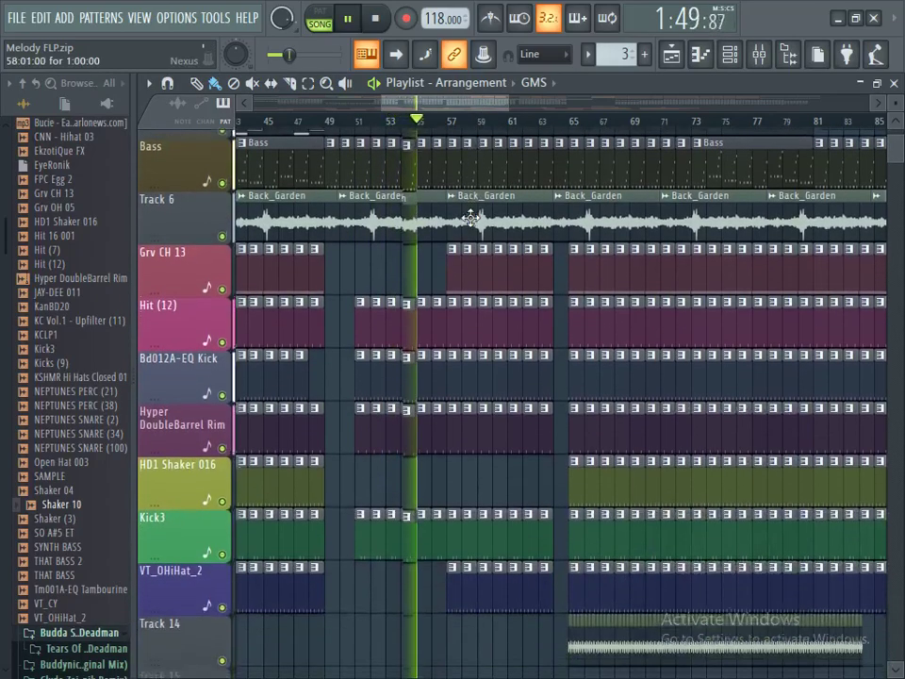
scroll(468, 216, "down", 3)
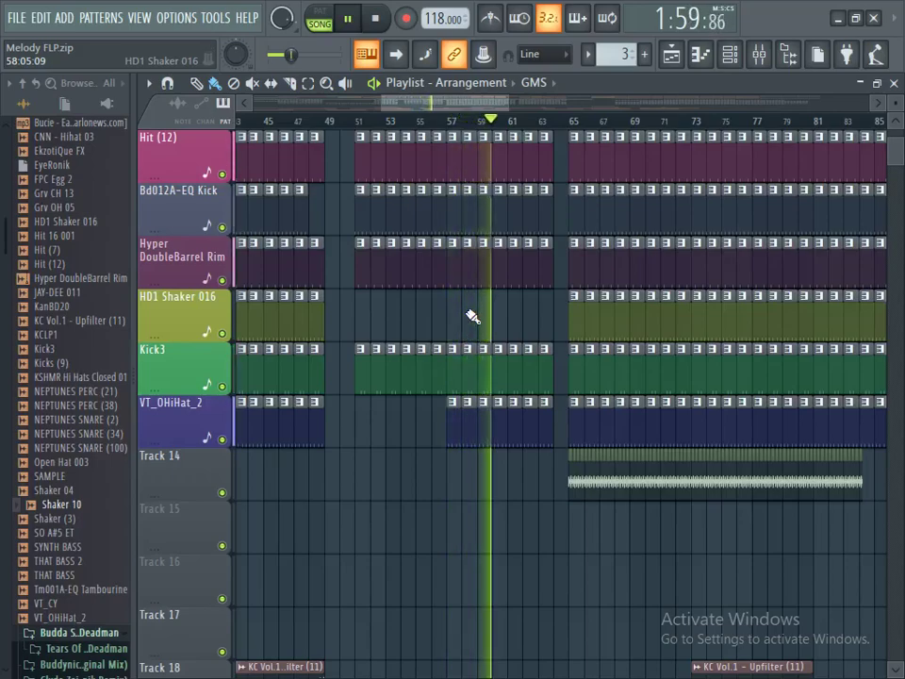
left_click_drag(893, 151, 895, 144)
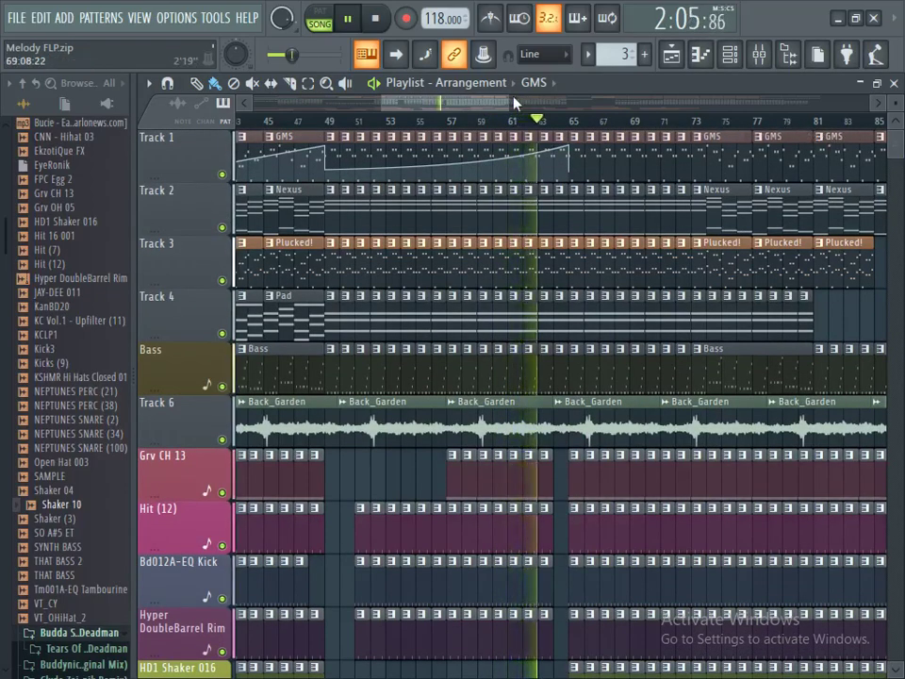
left_click_drag(498, 101, 503, 102)
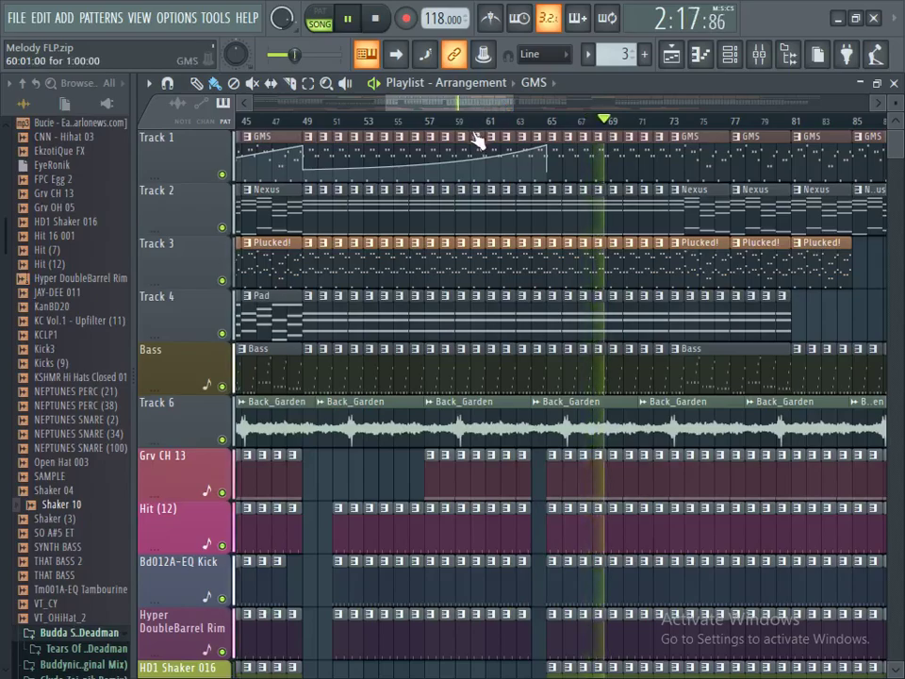
left_click_drag(484, 104, 505, 107)
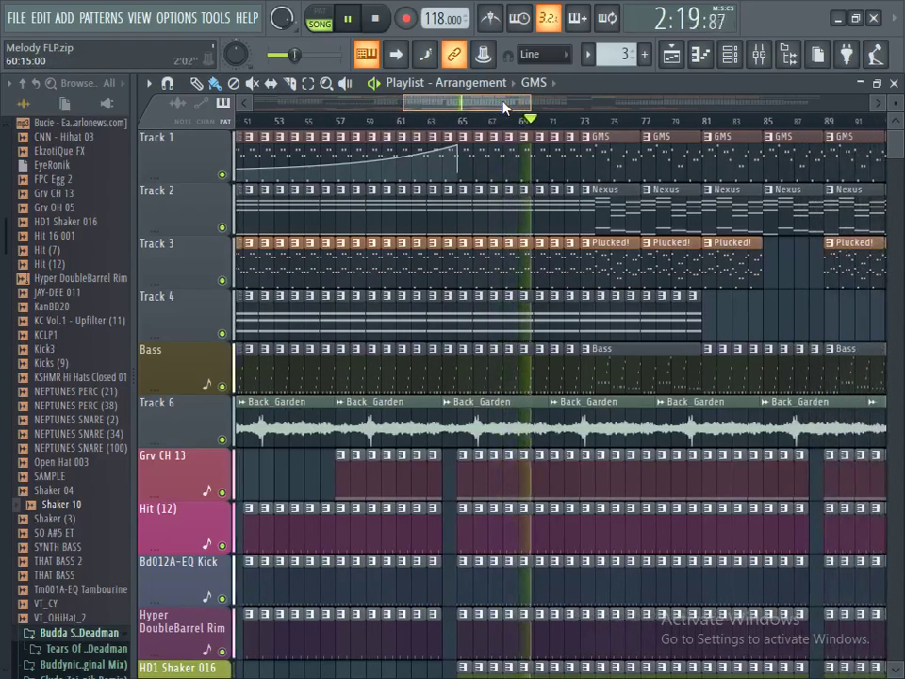
scroll(501, 219, "down", 14)
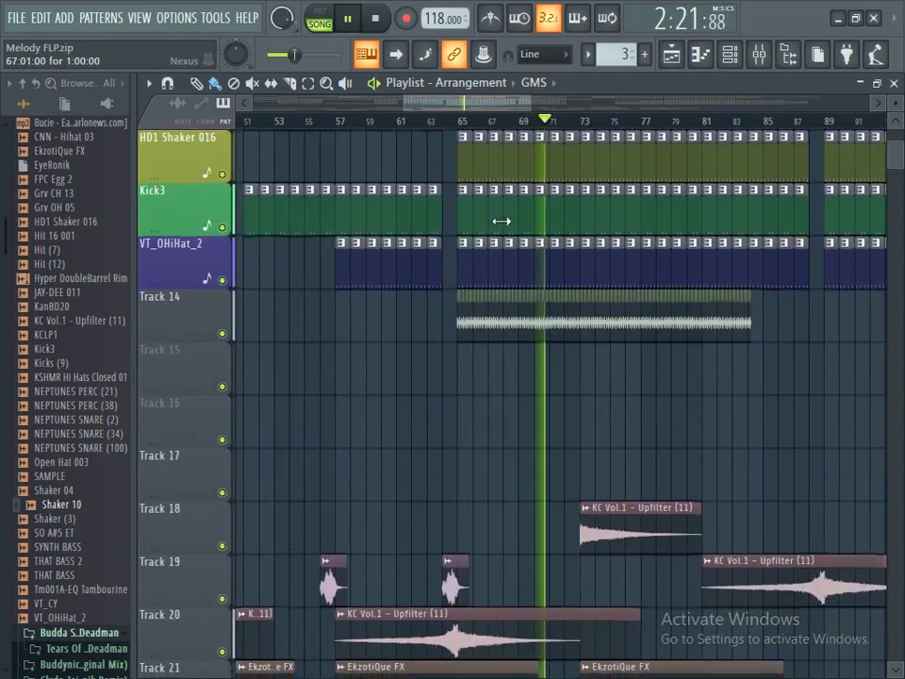
scroll(500, 220, "up", 14)
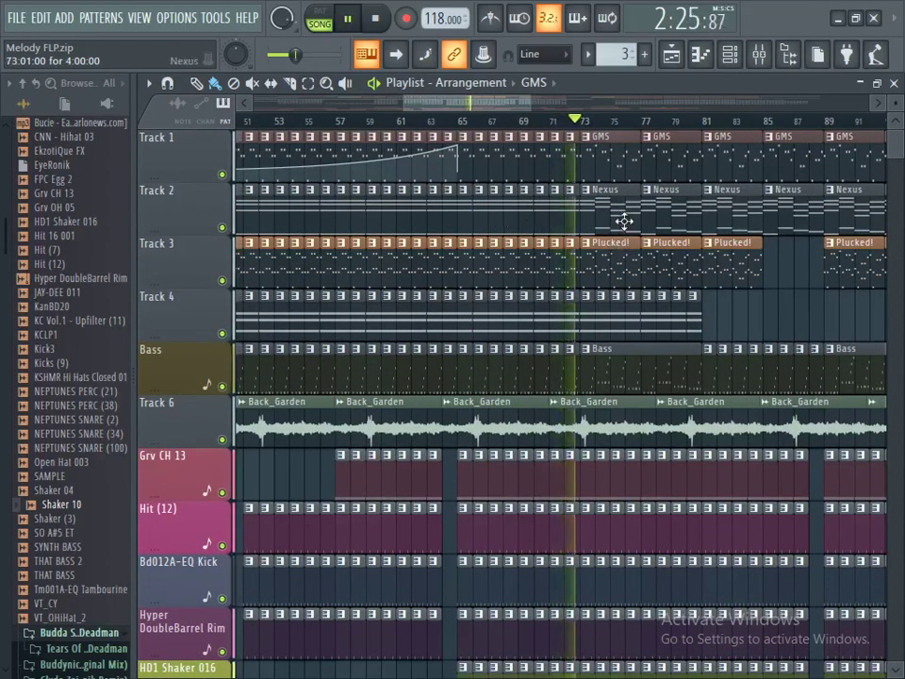
key("space")
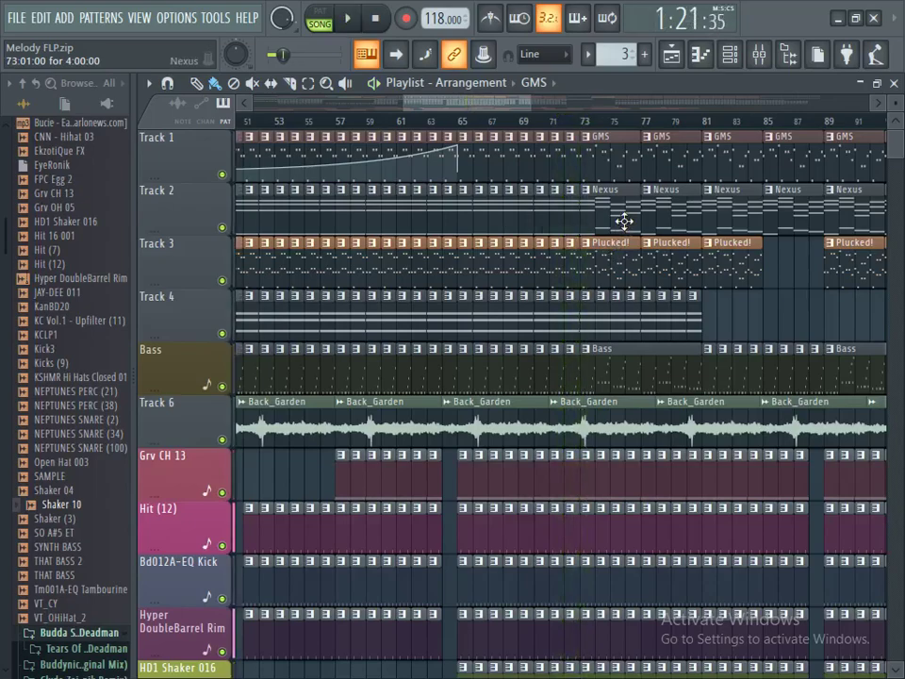
Step: Replace the two Nexus clips on Track 2 from bar 73 to 81 with one-bar Nexus clips
right_click(624, 221)
right_click(669, 215)
left_click_drag(585, 219, 697, 217)
Step: Replace the two GMS clips on Track 1 from bar 73 to 81 with one-bar GMS clips
right_click(624, 166)
right_click(654, 167)
left_click(563, 166)
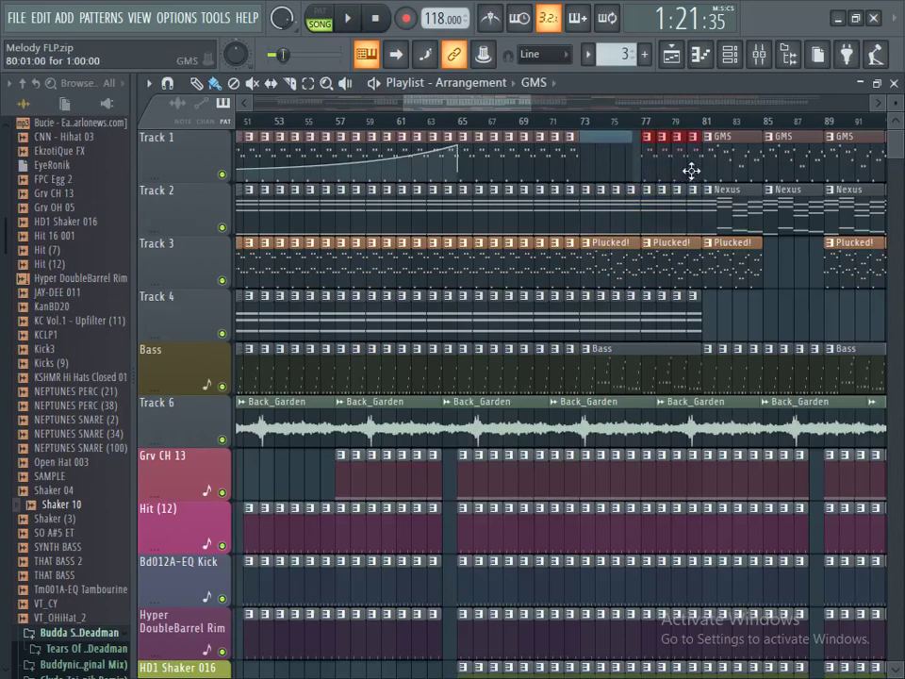
left_click_drag(691, 170, 642, 167)
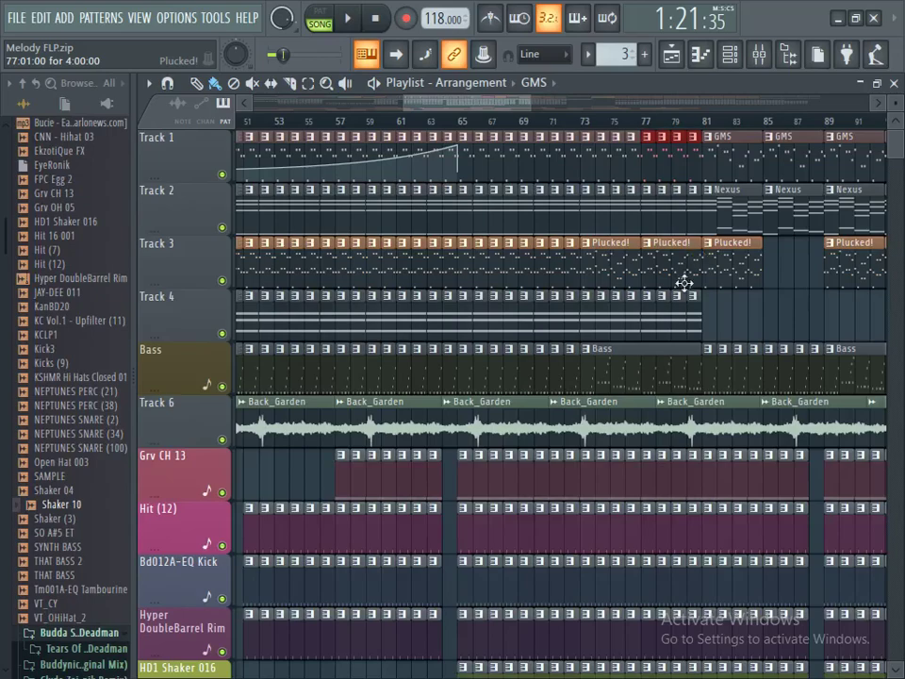
Step: Copy the long Bass clip to bar 81 on Track 4 and replace the original at bar 73 with the one-bar clips from bars 81 to 89
left_click(713, 322)
right_click(667, 376)
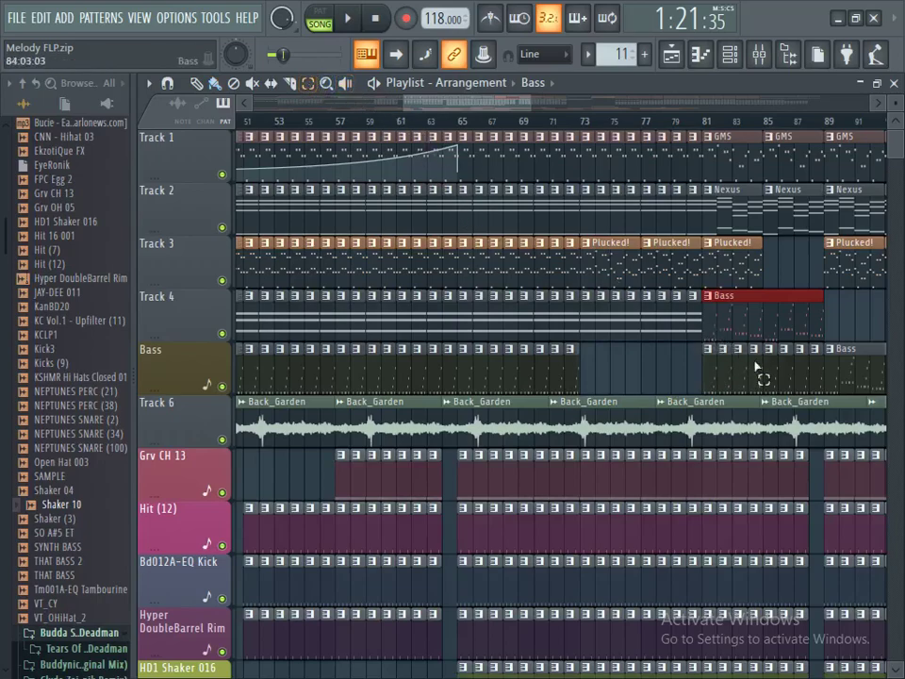
left_click_drag(816, 379, 714, 379)
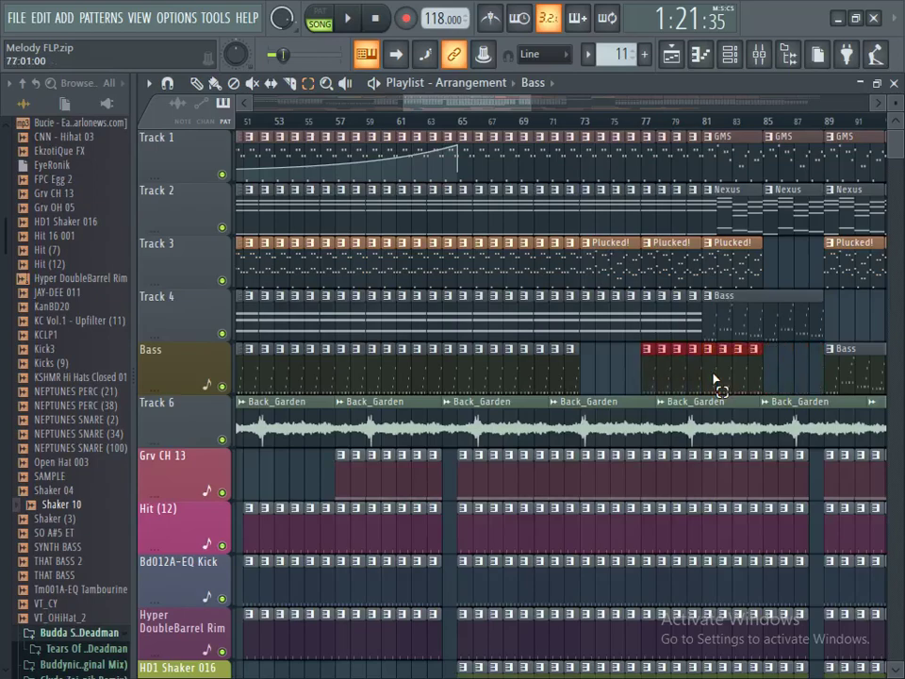
key("shift+Left")
key("shift+Left")
key("shift+Left")
key("shift+Left")
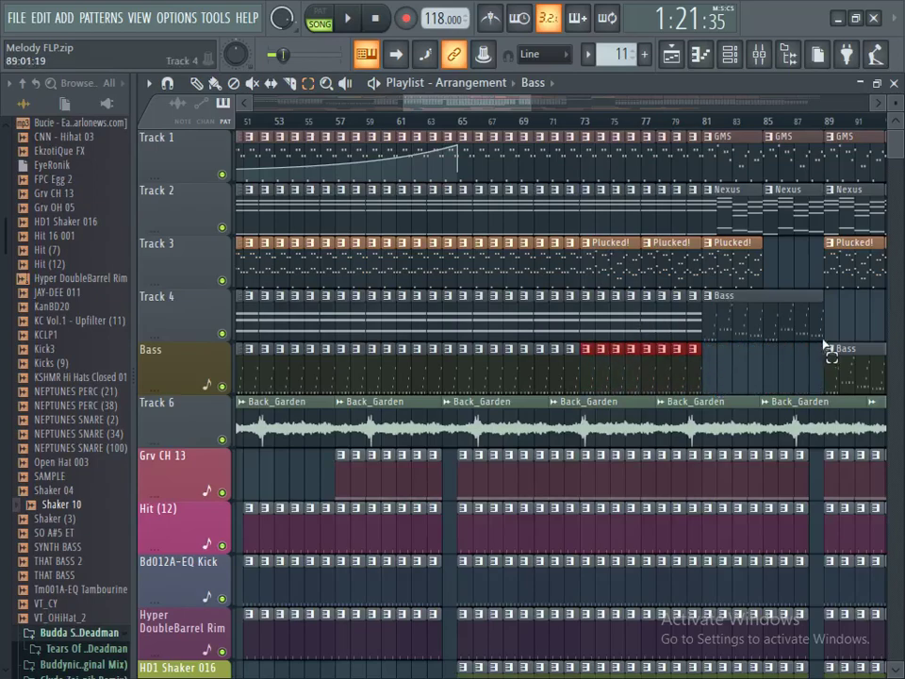
Step: Move the long Bass clip at bar 81 from Track 4 down to the Bass track and start playback
left_click(772, 340)
key("shift+Down")
key("space")
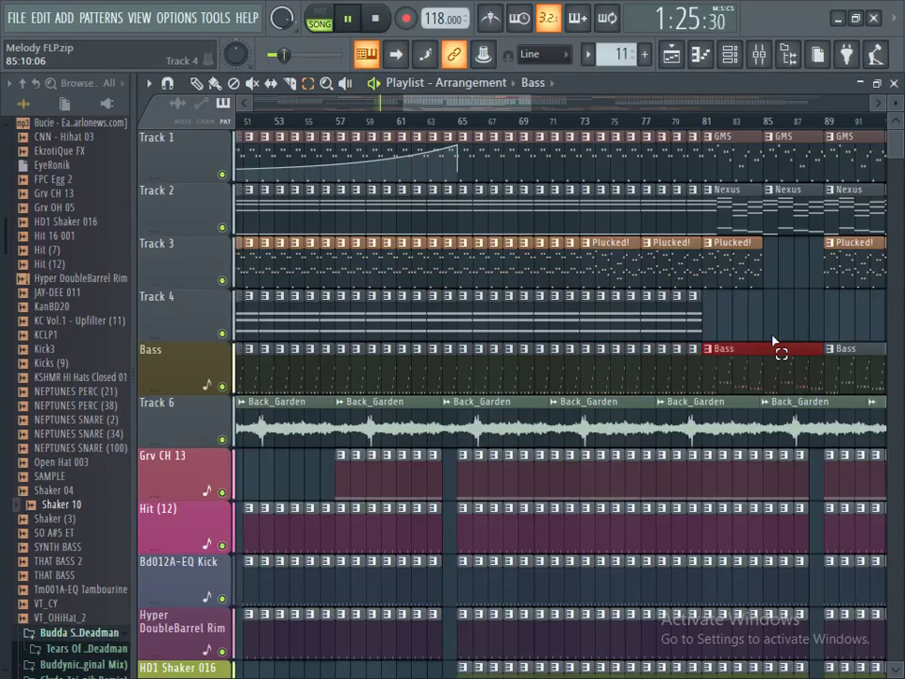
Step: Fill Track 4 from bar 81 to 105 with four-bar Pad clips copied from the one at bar 45
left_click_drag(531, 98, 637, 101)
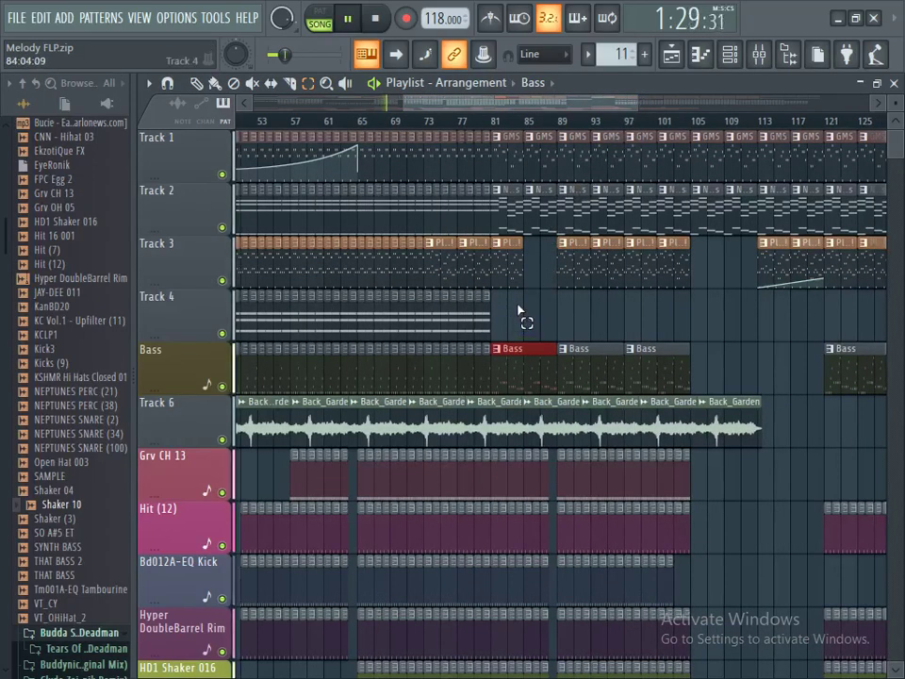
left_click_drag(500, 108, 444, 113)
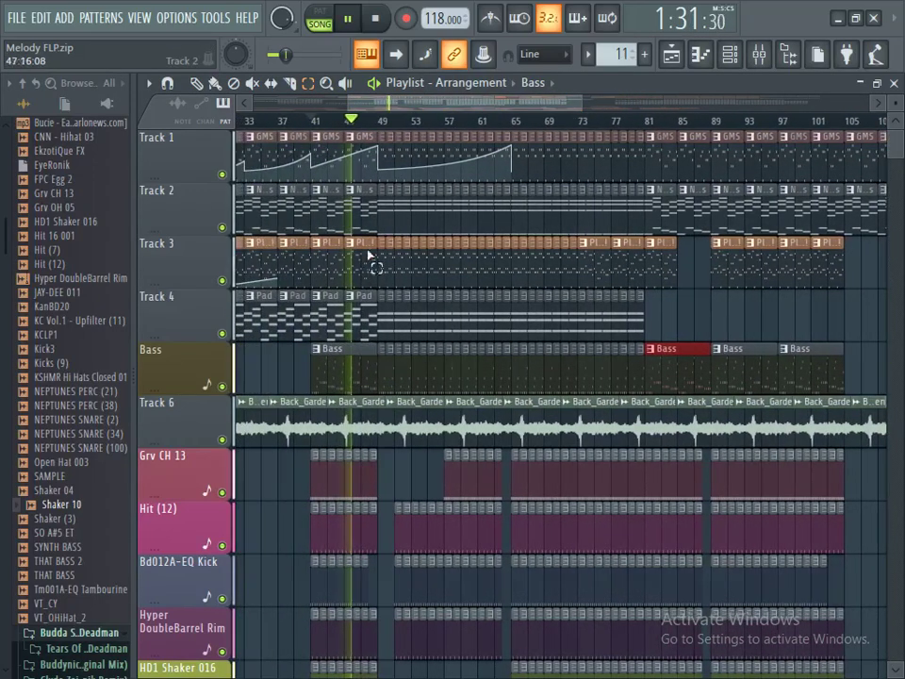
left_click(356, 315)
left_click(215, 83)
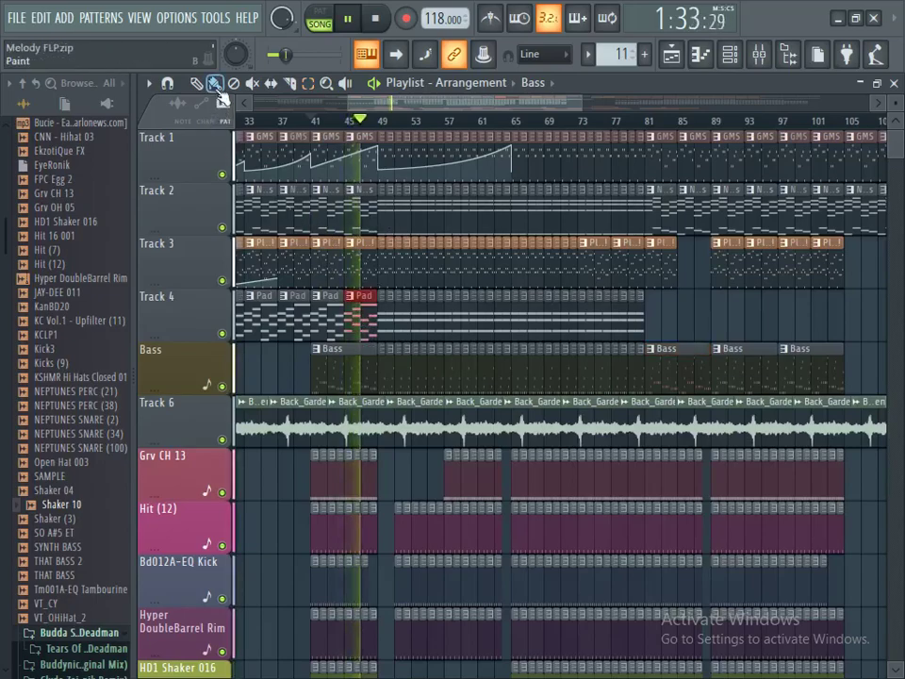
left_click(659, 323)
right_click(682, 323)
left_click_drag(651, 328, 834, 325)
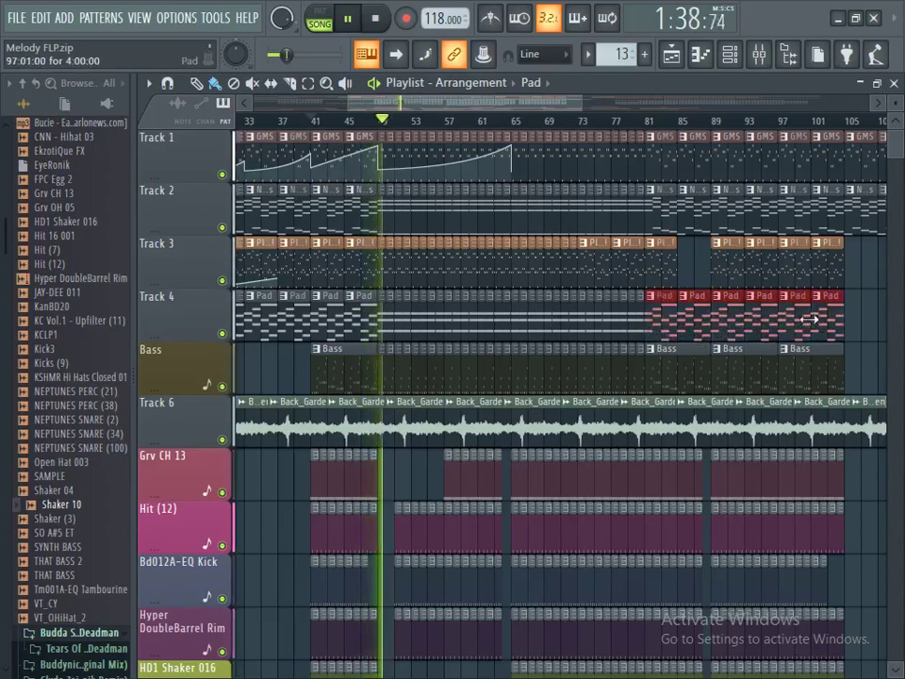
Step: Fill the gap at bar 85 on Track 3 with a four-bar Plucked! clip and preview the FPC Egg 2 sample
left_click(666, 269)
left_click(681, 281)
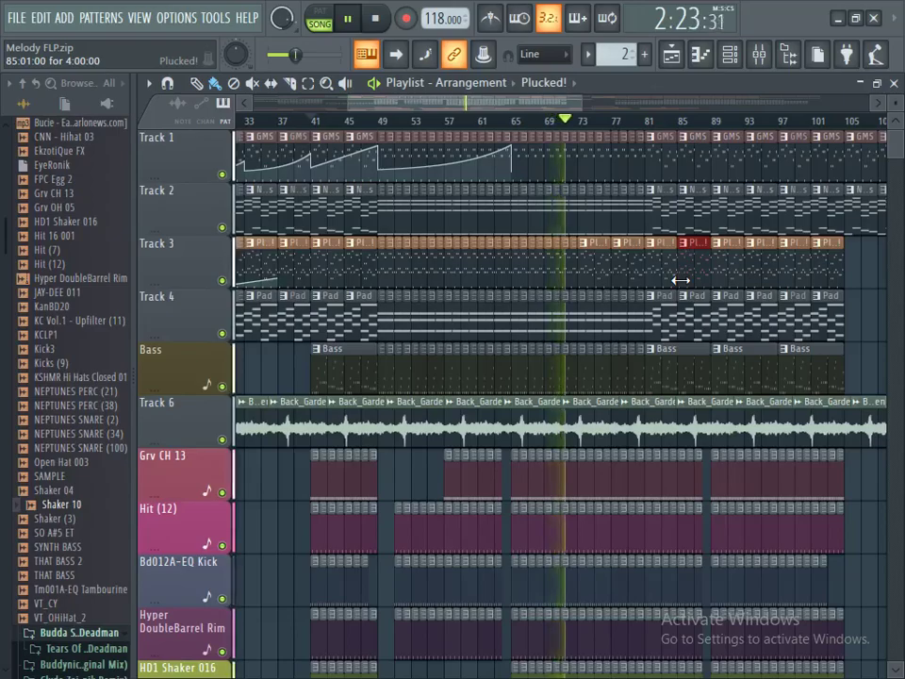
scroll(679, 280, "down", 6)
scroll(680, 280, "down", 3)
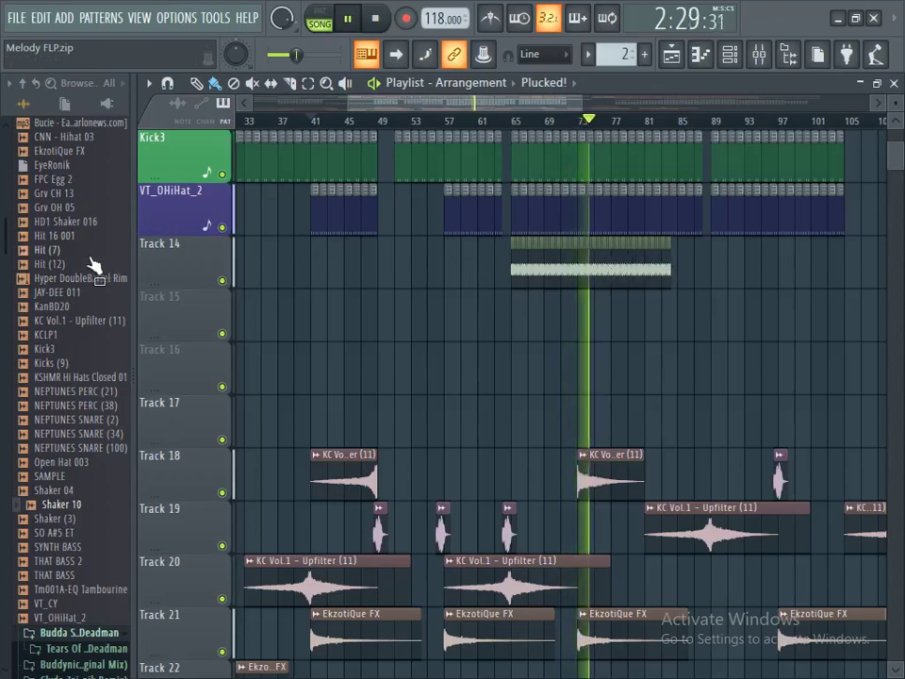
left_click(57, 179)
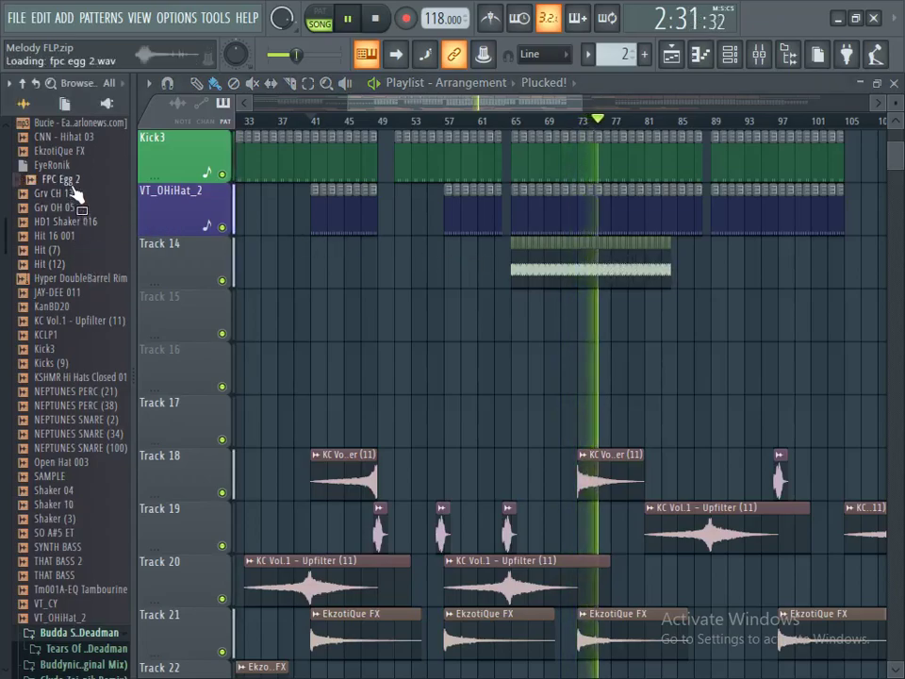
Step: Replace the two Plucked! clips on Track 3 from bar 73 to 81 with one-bar Plucked! clips and pause playback
scroll(414, 343, "up", 4)
scroll(413, 343, "up", 7)
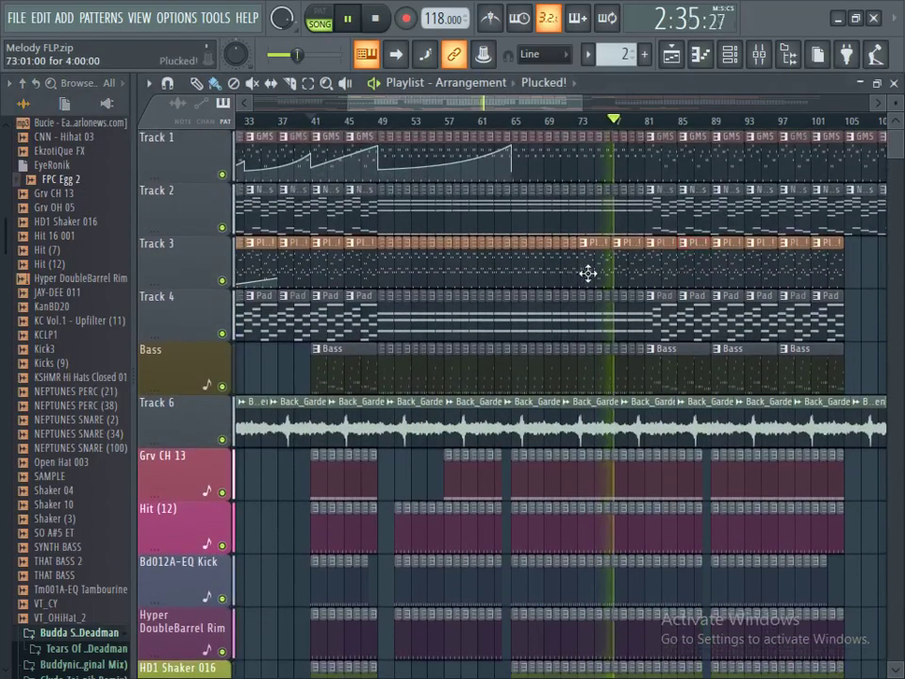
right_click(596, 276)
right_click(617, 283)
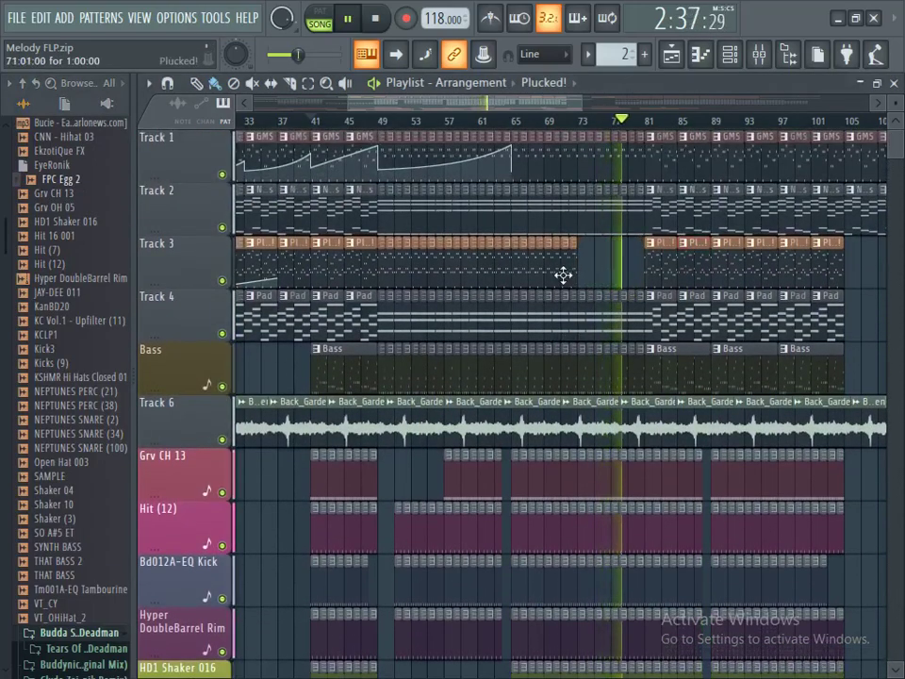
left_click_drag(582, 272, 636, 277)
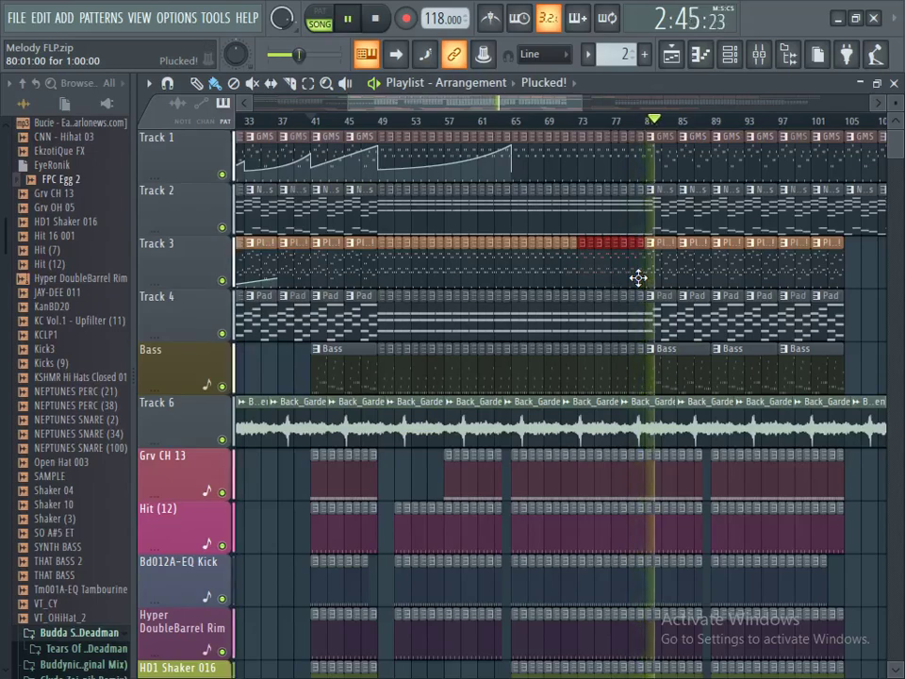
left_click_drag(559, 111, 591, 112)
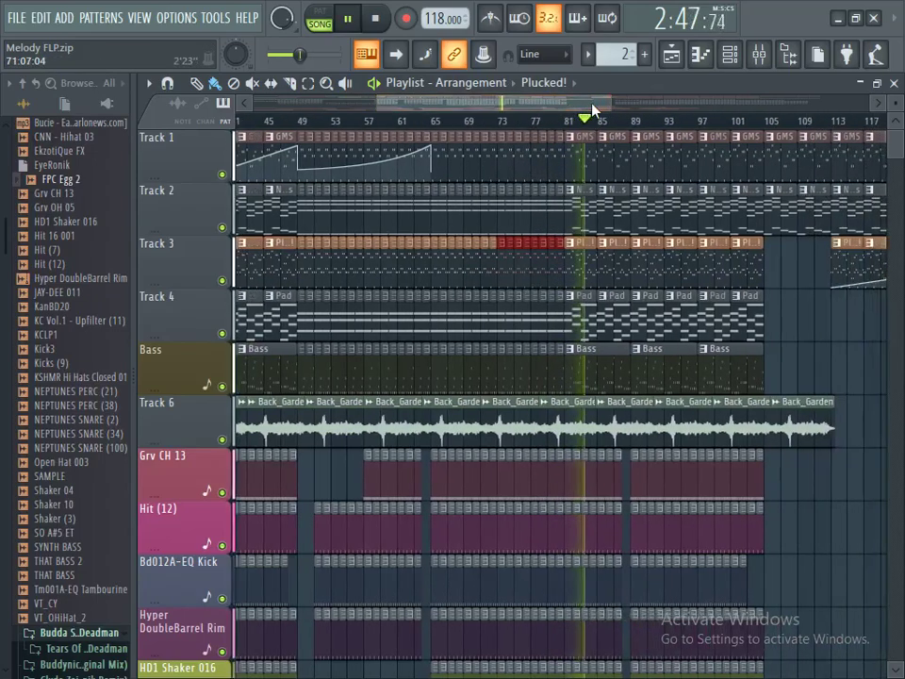
left_click(347, 18)
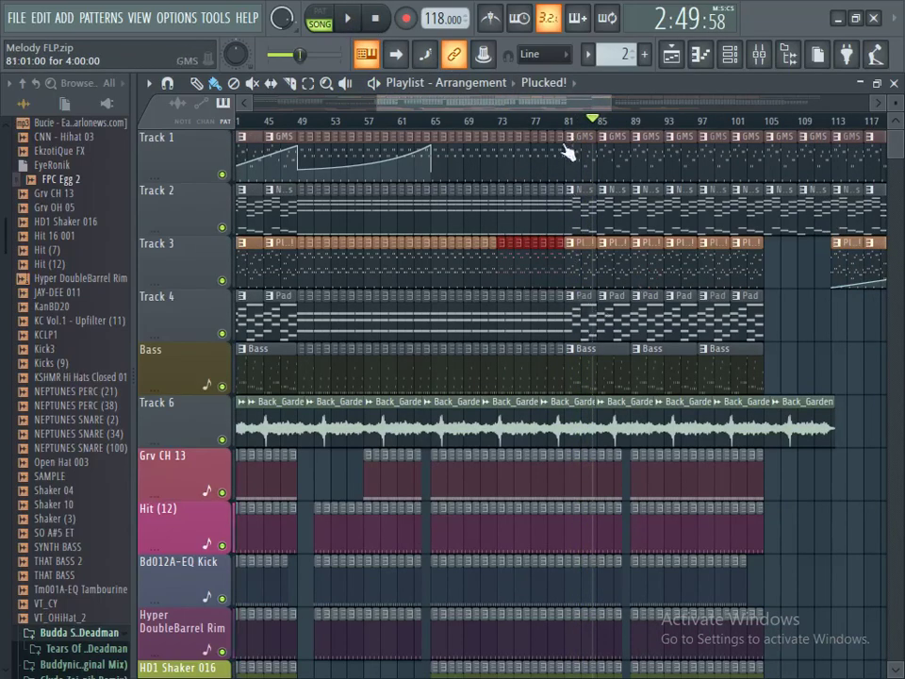
Step: Delete the GMS clips on Track 1 and the Pad clips on Track 4 from bar 77 to 81
scroll(560, 151, "up", 2)
right_click(545, 178)
right_click(525, 189)
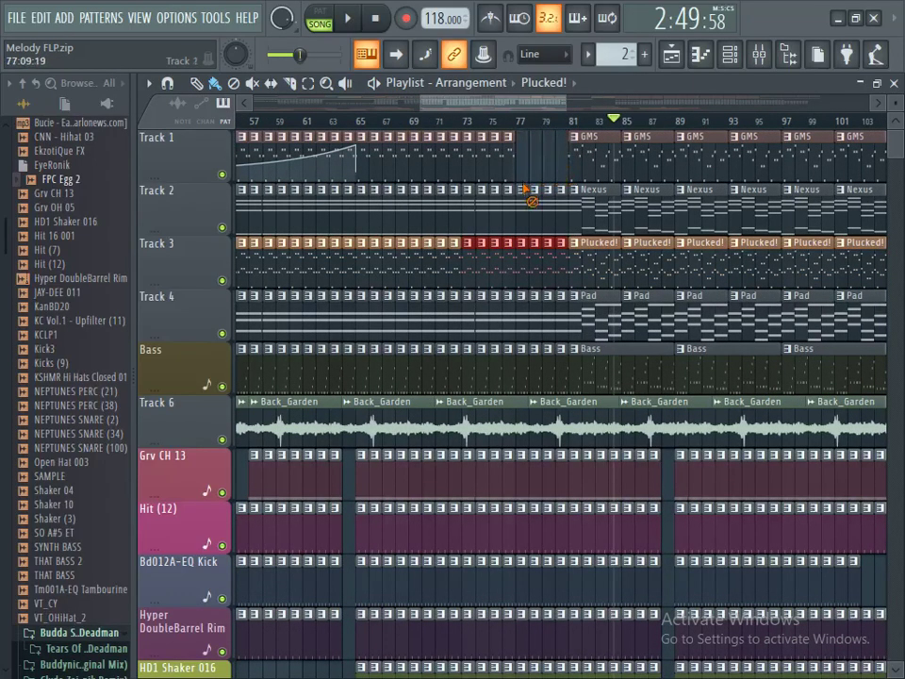
left_click(529, 224)
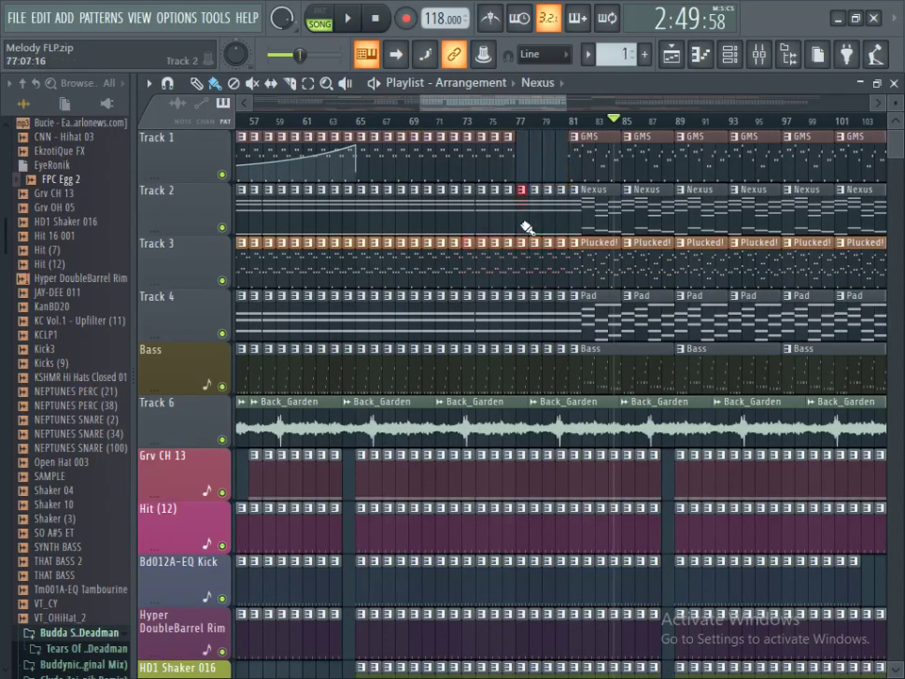
right_click(563, 321)
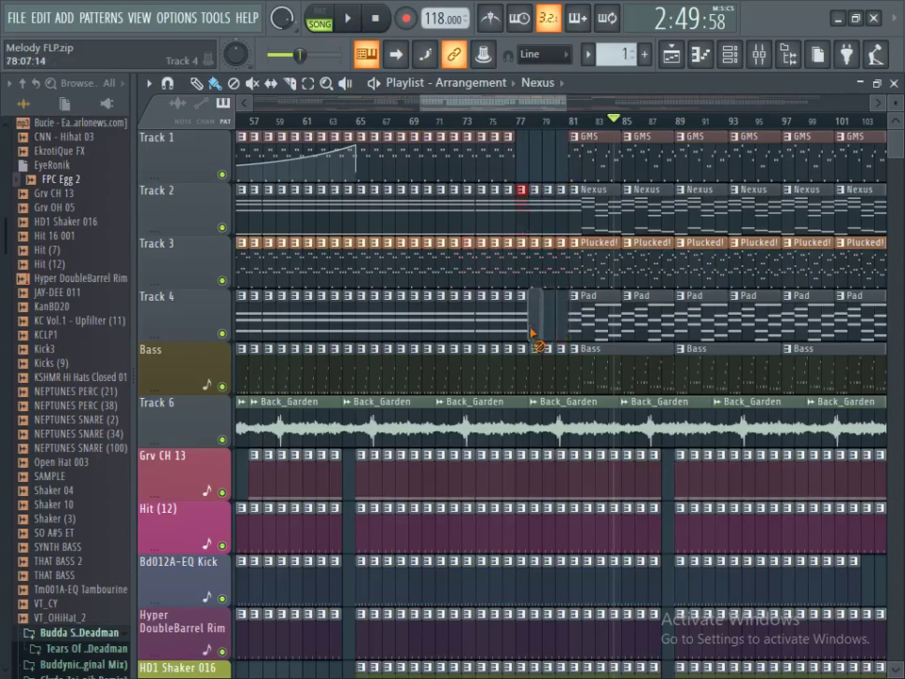
Step: Delete the Grv CH 13, Hit (12), Bd012A-EQ Kick, Hyper DoubleBarrel Rim and HD1 Shaker 016 clips from bar 77 to 81
scroll(561, 316, "down", 2)
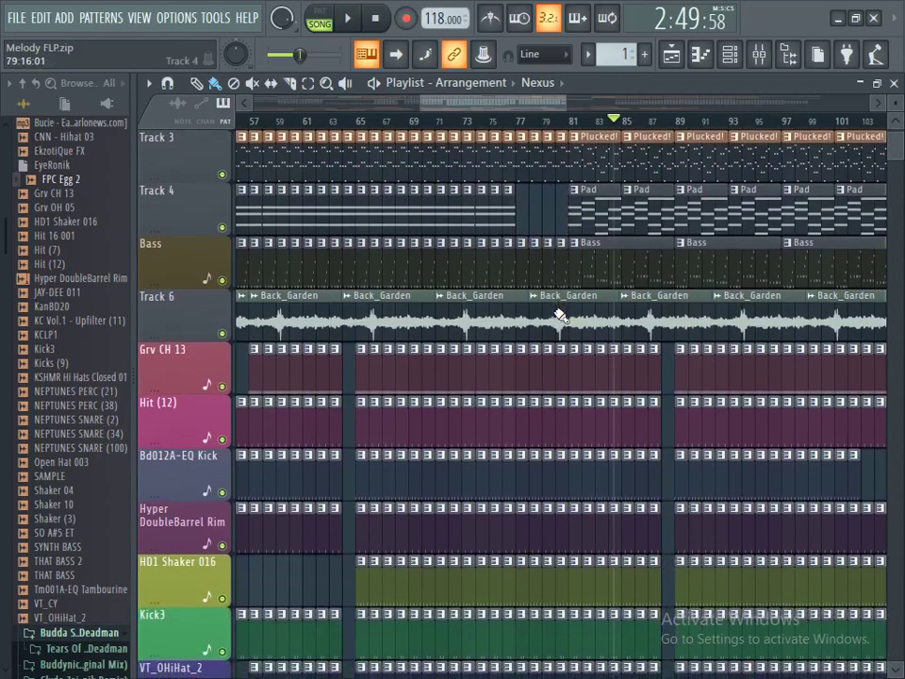
right_click(565, 382)
right_click(541, 414)
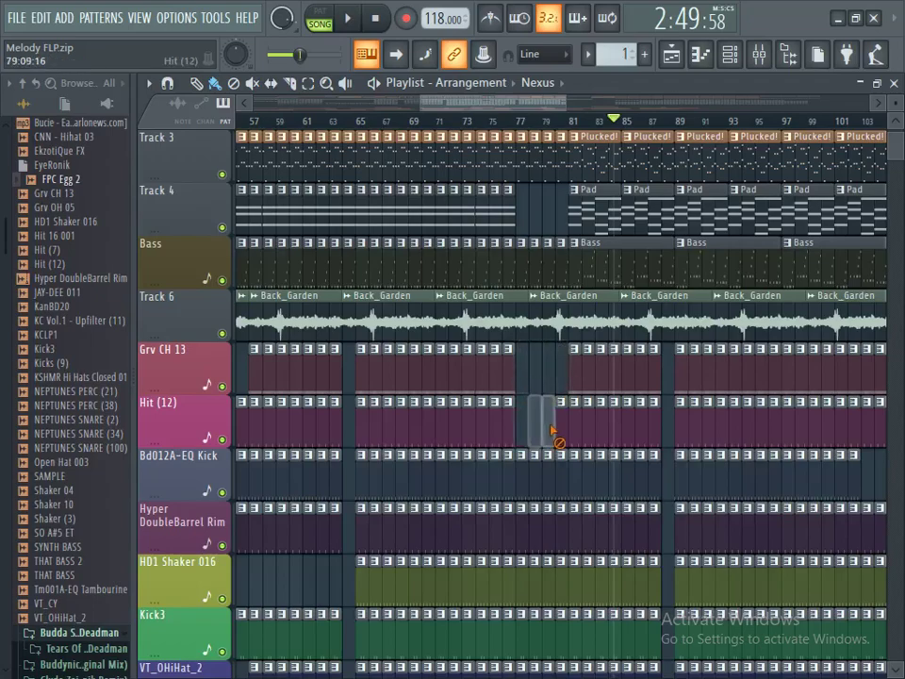
right_click(565, 462)
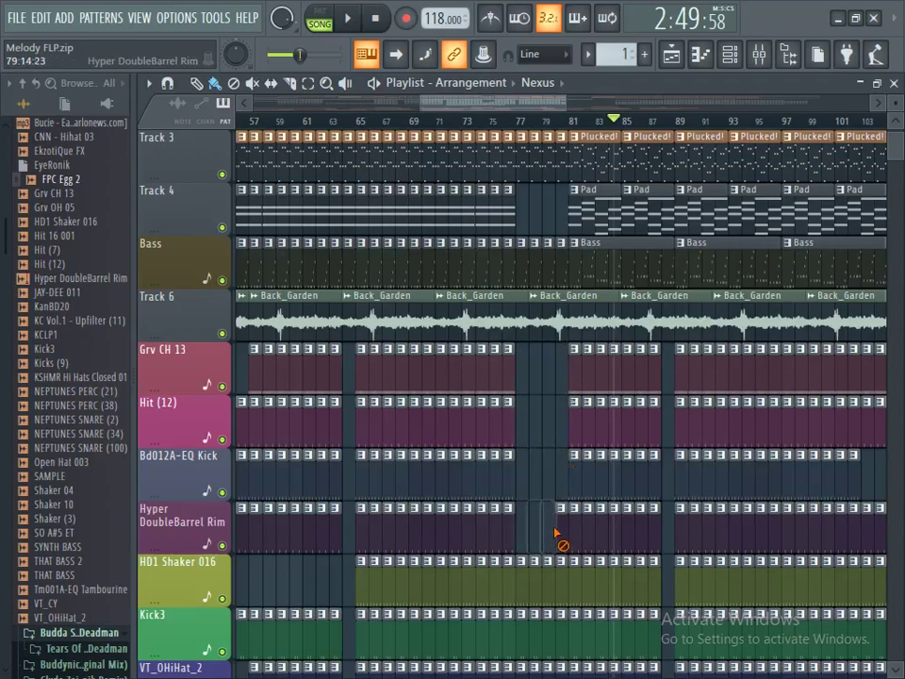
right_click(536, 584)
Step: Clear the Kick3, VT_OHiHat_2 and Track 14 clips from bar 77 to 81
scroll(524, 576, "down", 1)
scroll(524, 576, "down", 2)
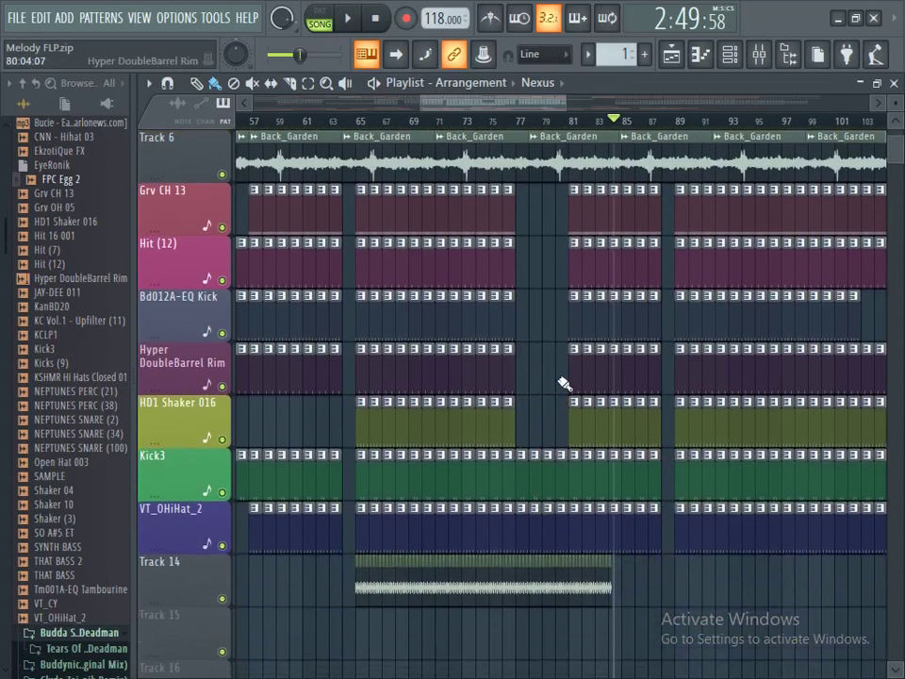
right_click(559, 454)
right_click(535, 521)
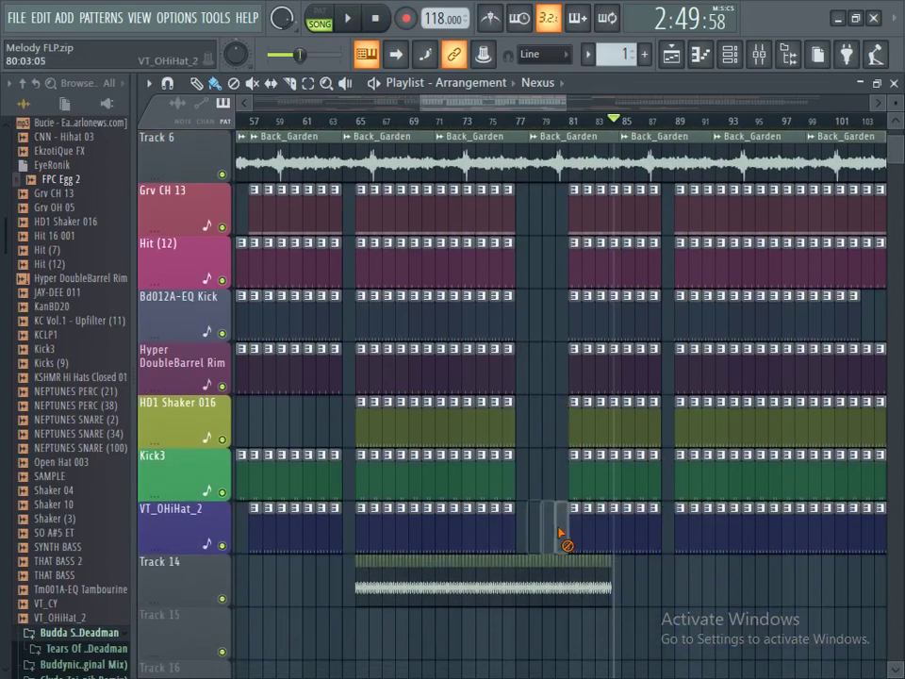
scroll(564, 495, "down", 3)
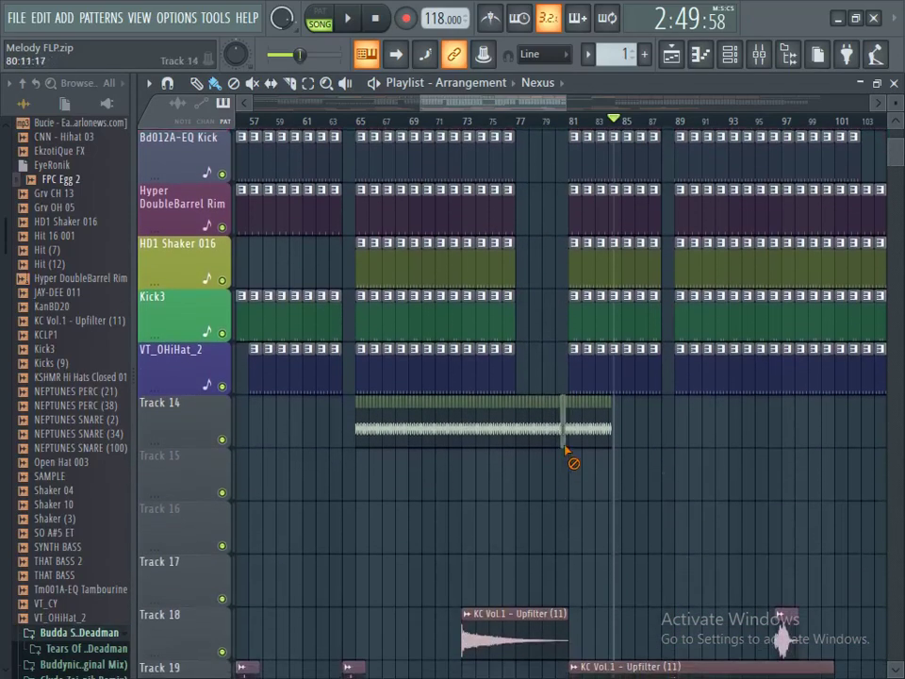
left_click_drag(566, 449, 527, 450)
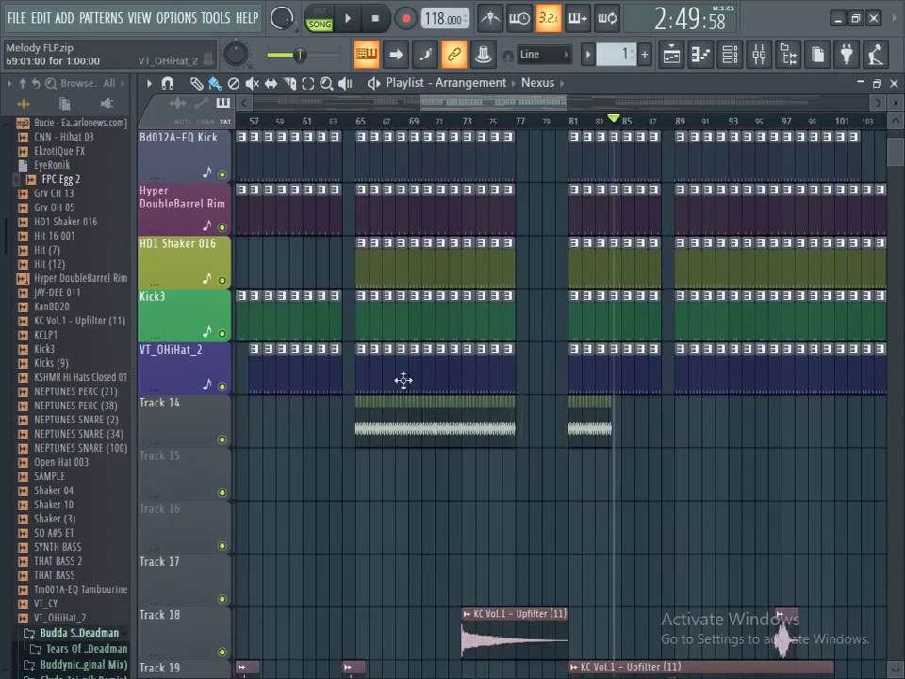
Step: Save the project to the desktop as Melody FLP.zip, replacing the existing file
key("ctrl+shift+s")
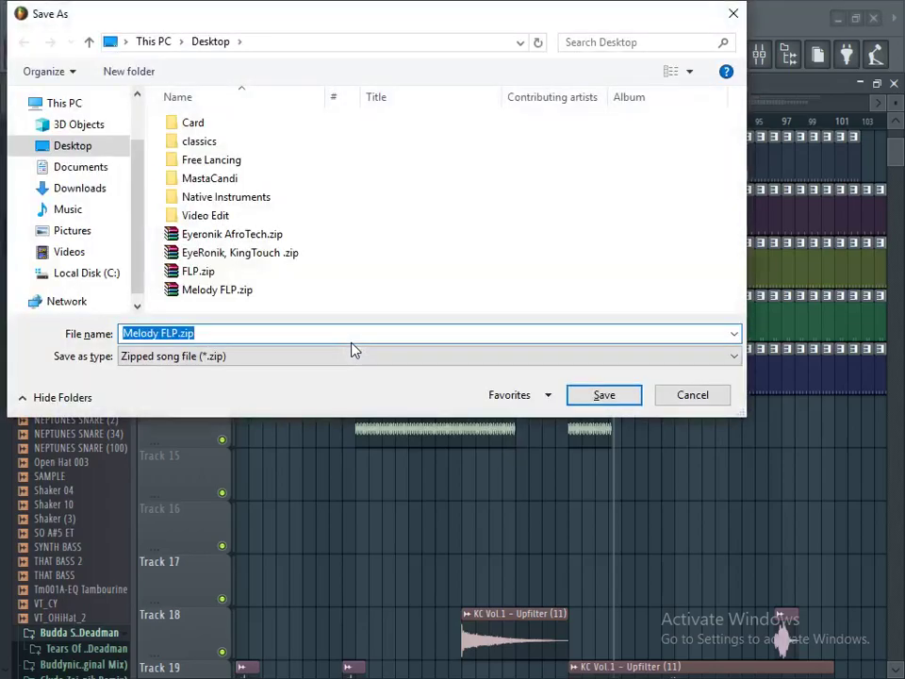
key("Home")
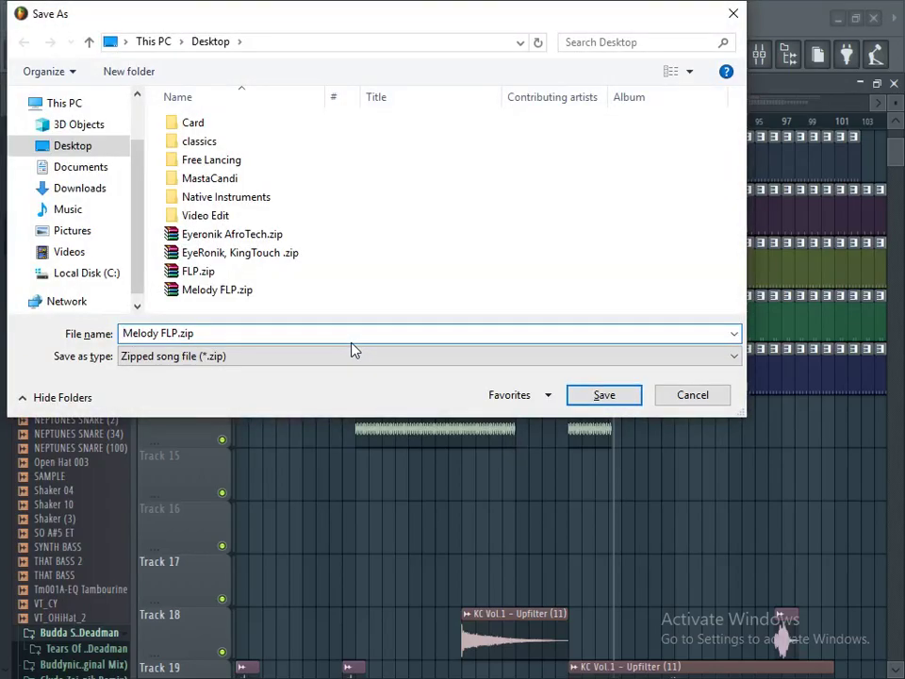
left_click(582, 398)
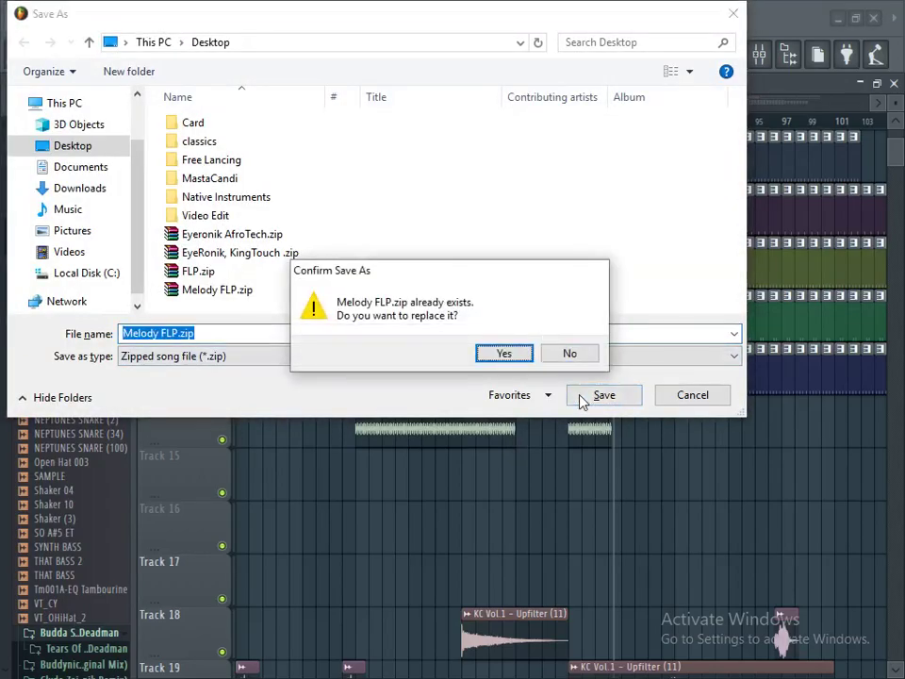
key("Return")
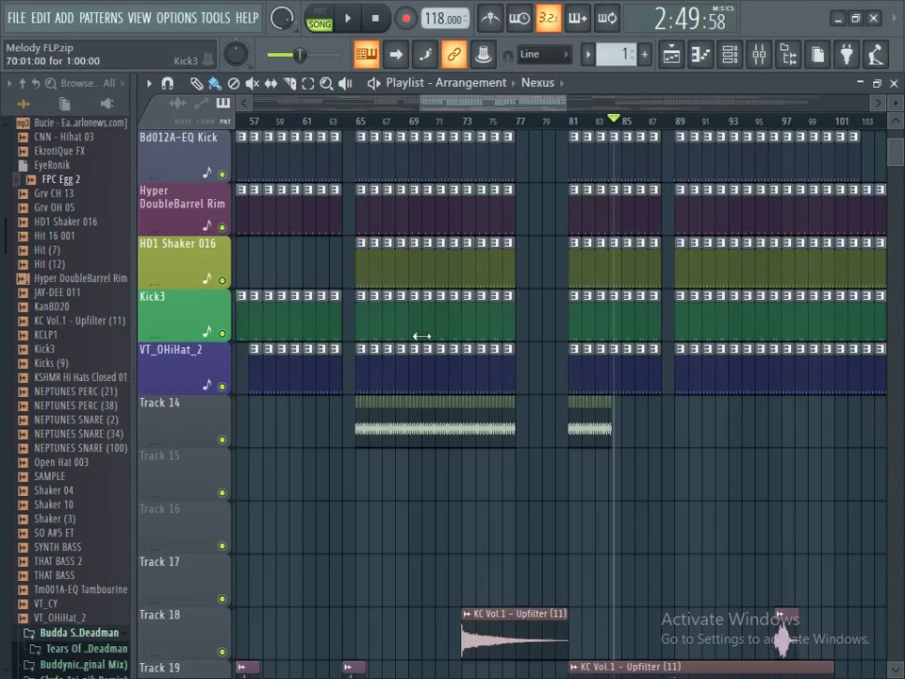
Step: Search the browser for "string patch 1"
scroll(97, 429, "up", 8)
left_click(107, 337)
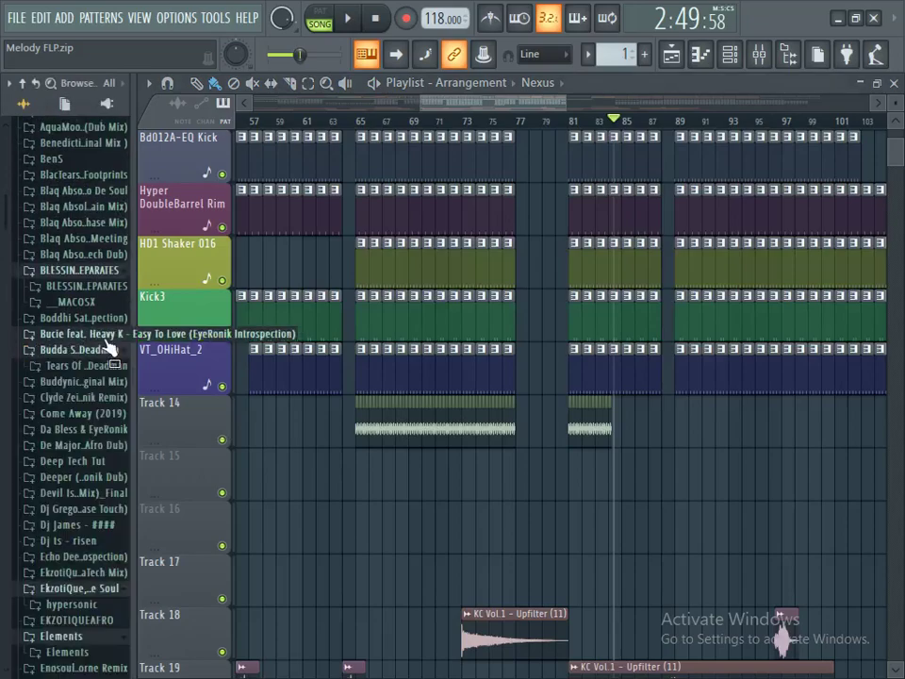
key("ctrl+f")
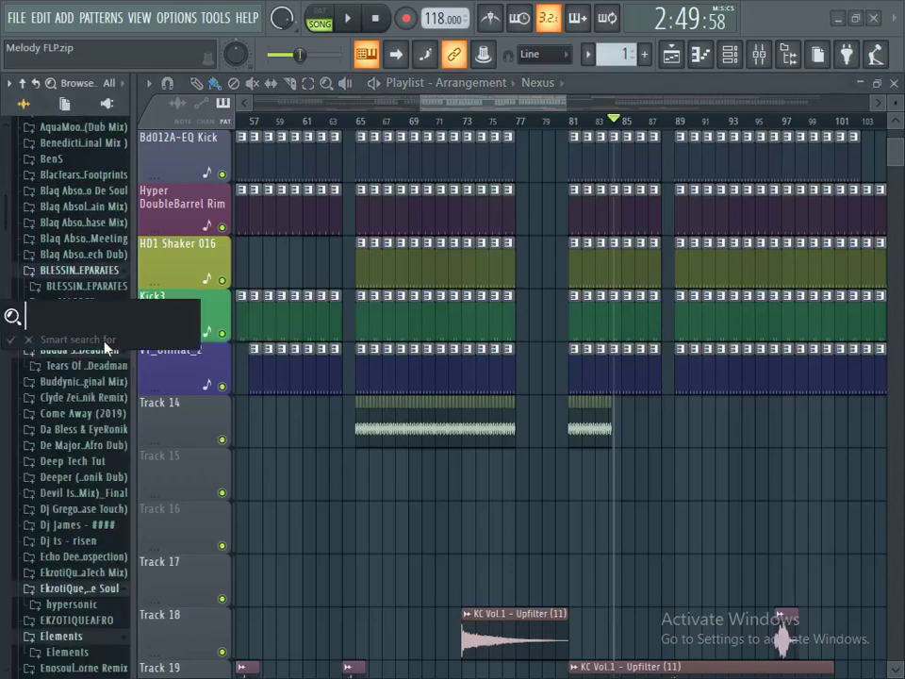
type("string ")
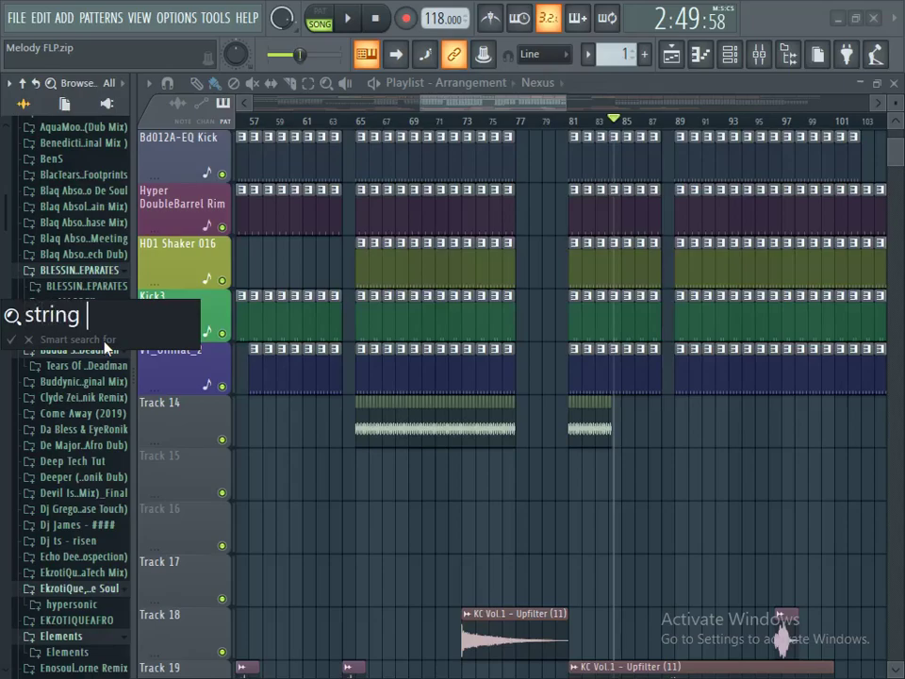
type("patch 1")
key("Return")
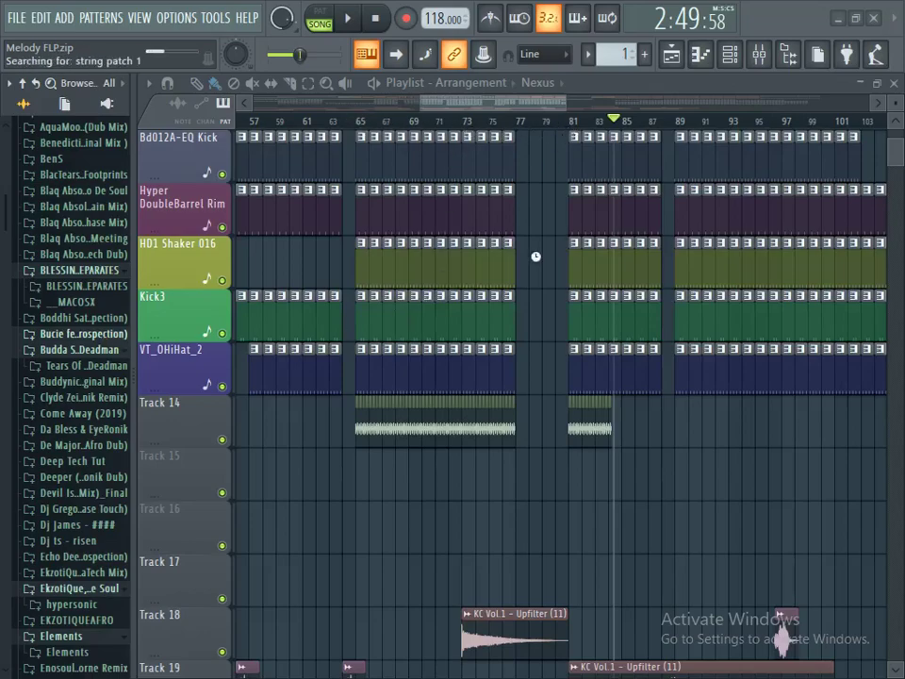
Step: Load String patch 1 as a new channel in the channel rack and create a new pattern named String
scroll(514, 392, "down", 1)
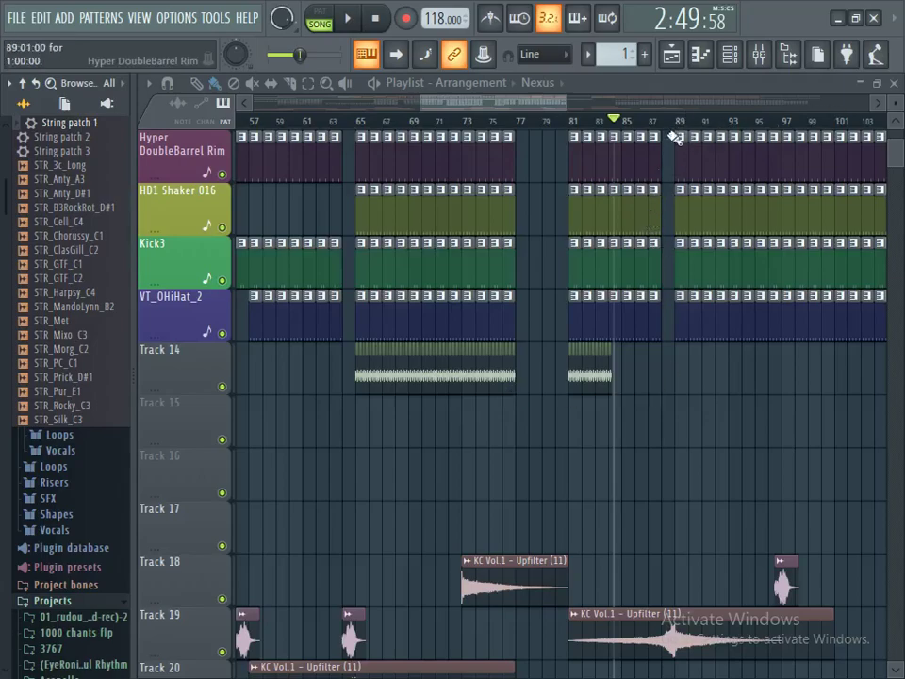
left_click(728, 54)
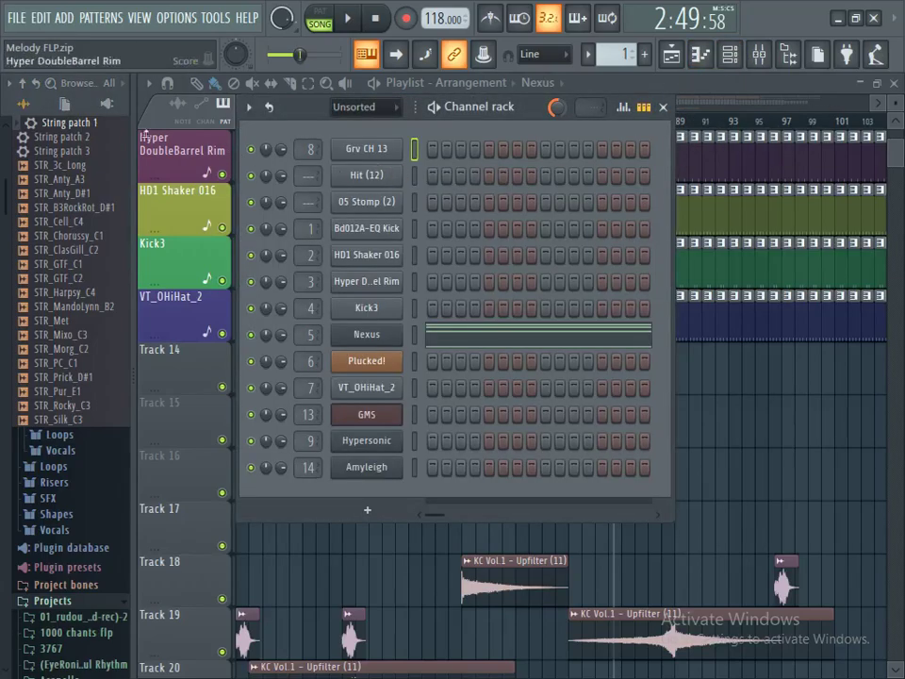
left_click_drag(37, 122, 339, 136)
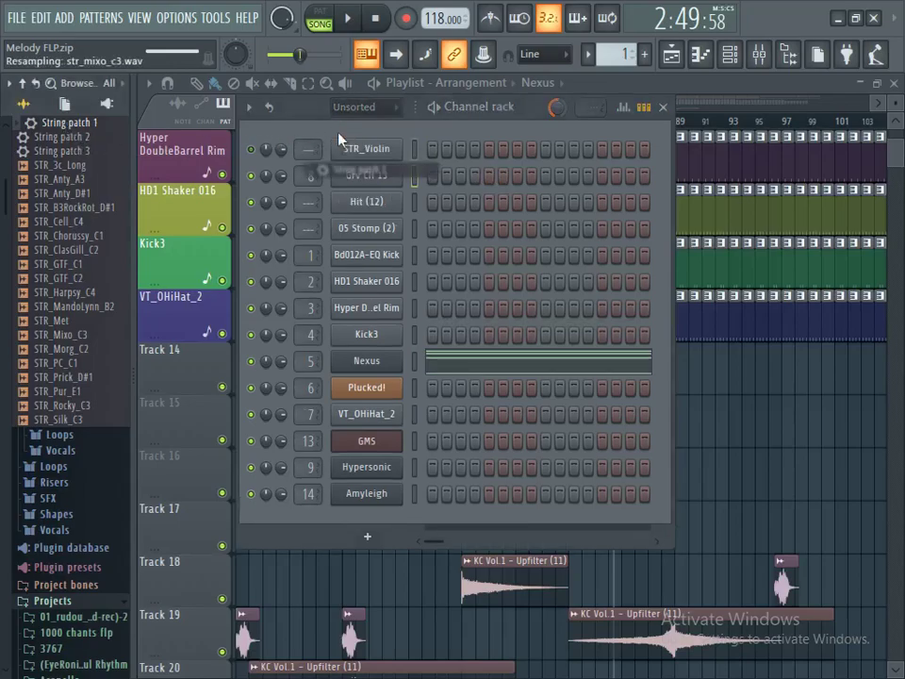
left_click(643, 54)
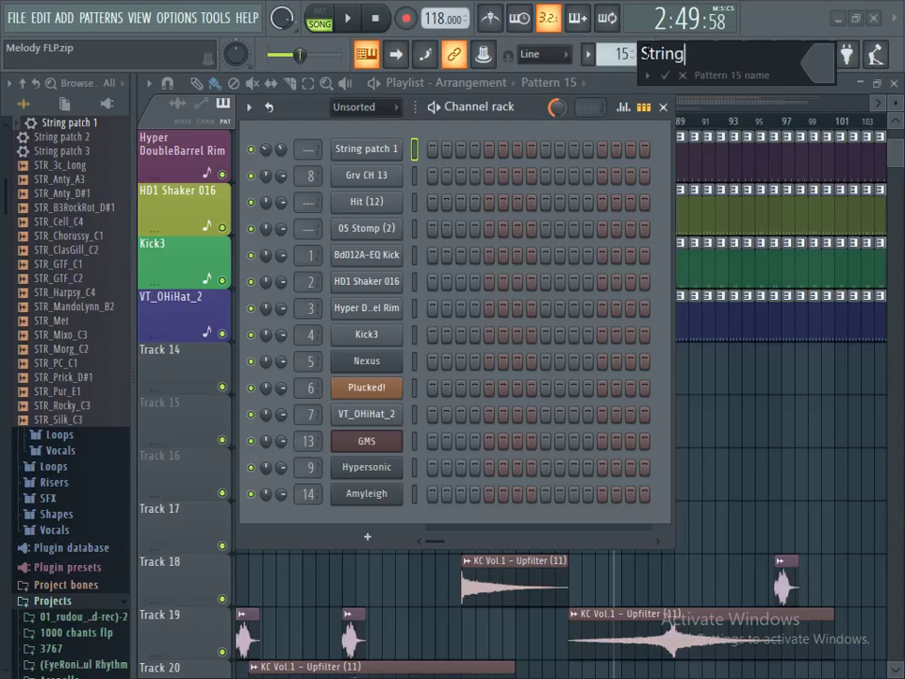
key("Return")
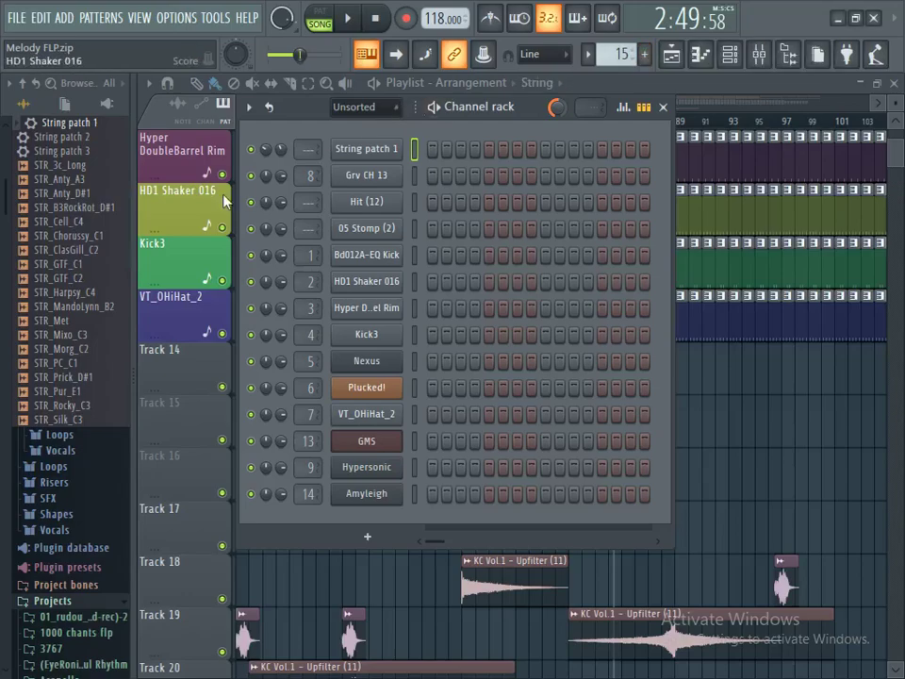
Step: Reset the String patch 1 channel's panning and volume and open its piano roll
right_click(276, 151)
left_click(285, 158)
right_click(281, 151)
left_click(283, 157)
right_click(373, 149)
left_click(443, 148)
Step: Draw a long sustained A7 note starting at bar 1 for String patch 1 and return to the playlist
scroll(268, 275, "up", 12)
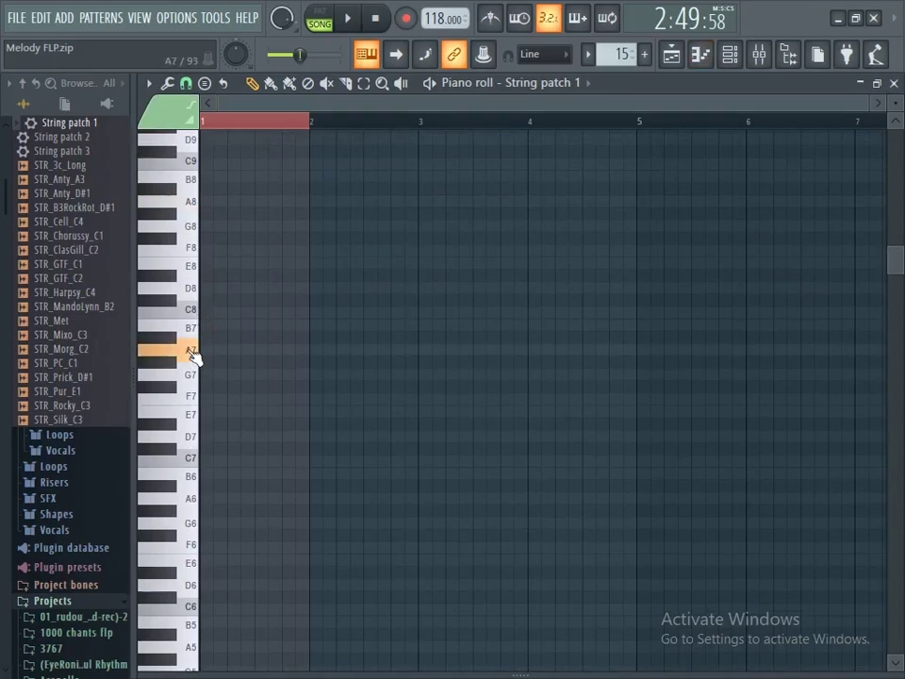
left_click_drag(895, 104, 895, 160)
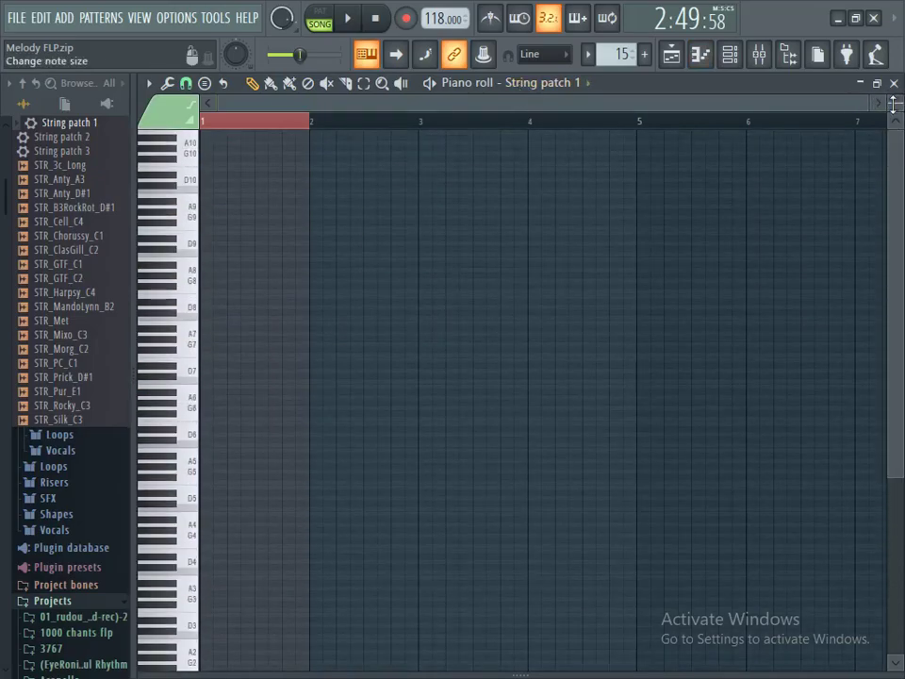
left_click(207, 333)
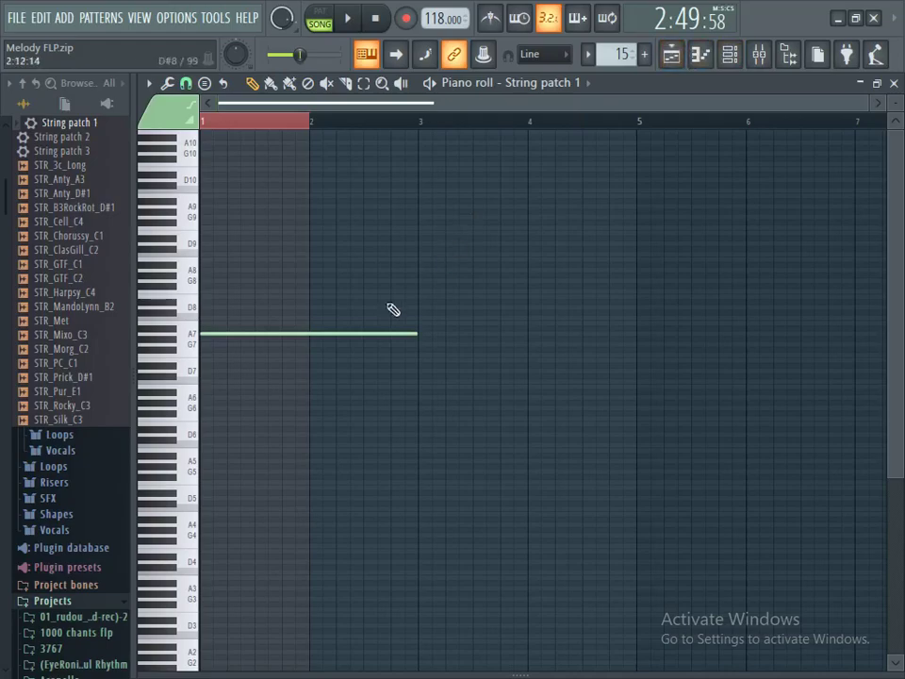
mouse_move(412, 335)
left_mouse_down()
mouse_move(895, 264)
mouse_move(898, 252)
mouse_move(697, 262)
left_mouse_up()
left_click(671, 57)
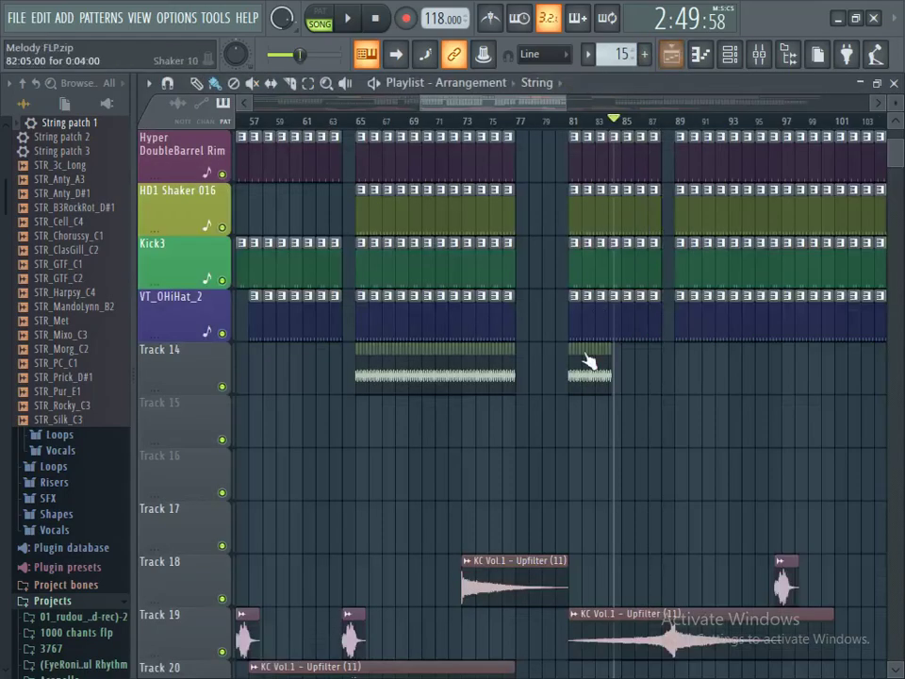
Step: Place a String pattern clip at bar 65 on Track 15 and select the time range from bar 65 to bar 80
scroll(486, 357, "down", 2)
left_click(416, 331)
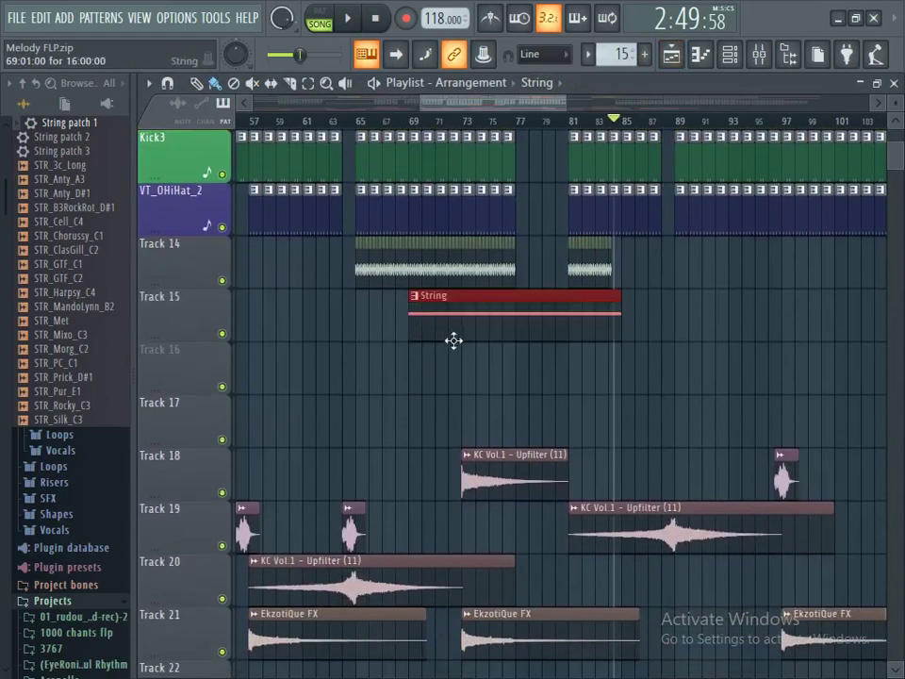
left_click_drag(481, 333, 430, 341)
left_click_drag(361, 123, 556, 151)
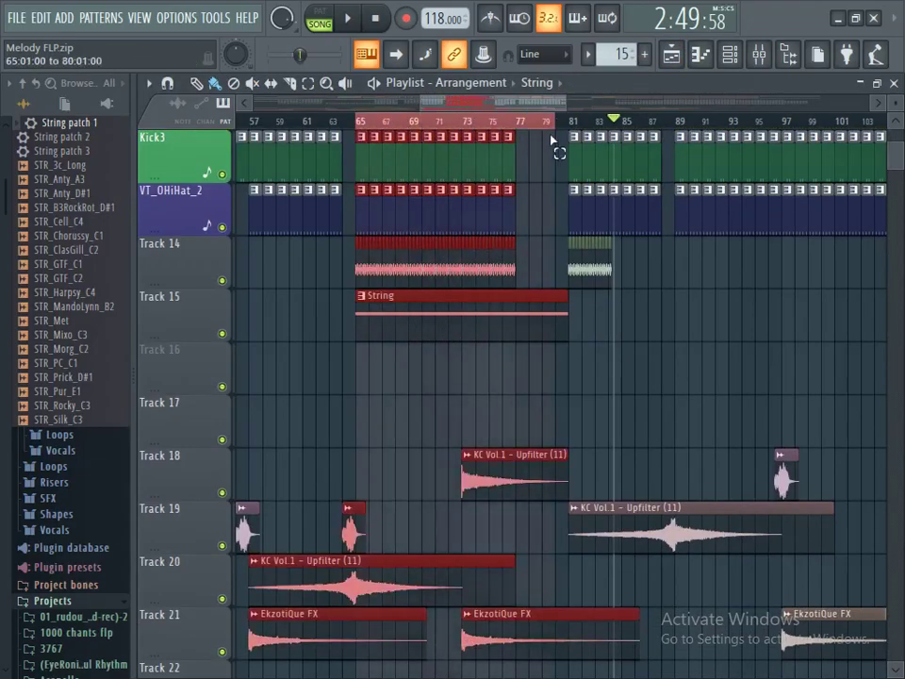
Step: Route the String patch 1 channel to mixer track 18, lower its volume fader and create an automation clip for it
left_click(728, 56)
left_click(349, 107)
left_click(353, 185)
left_click(364, 149)
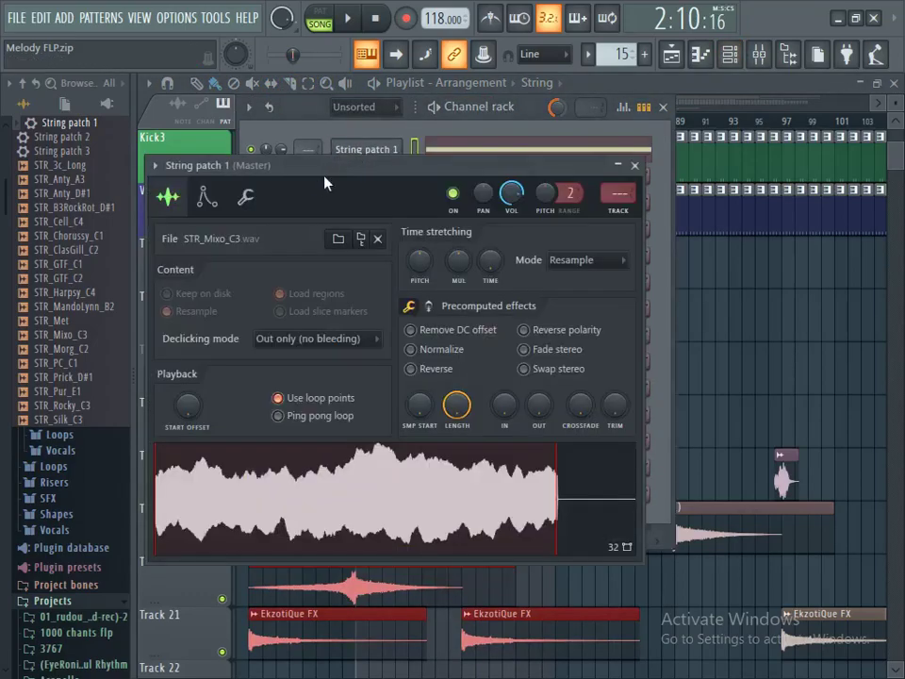
left_click(155, 166)
left_click(413, 224)
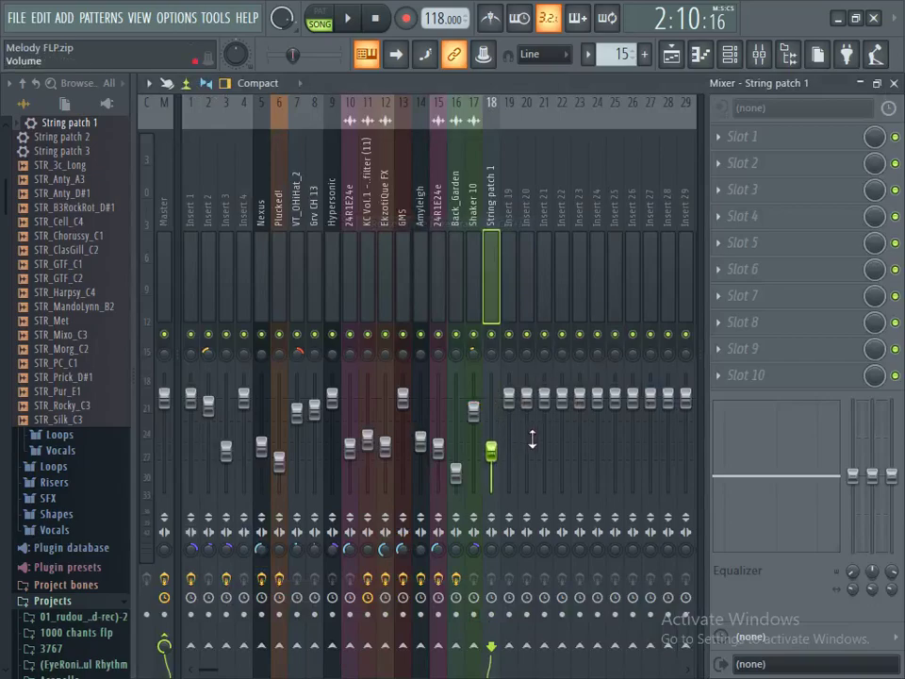
right_click(497, 465)
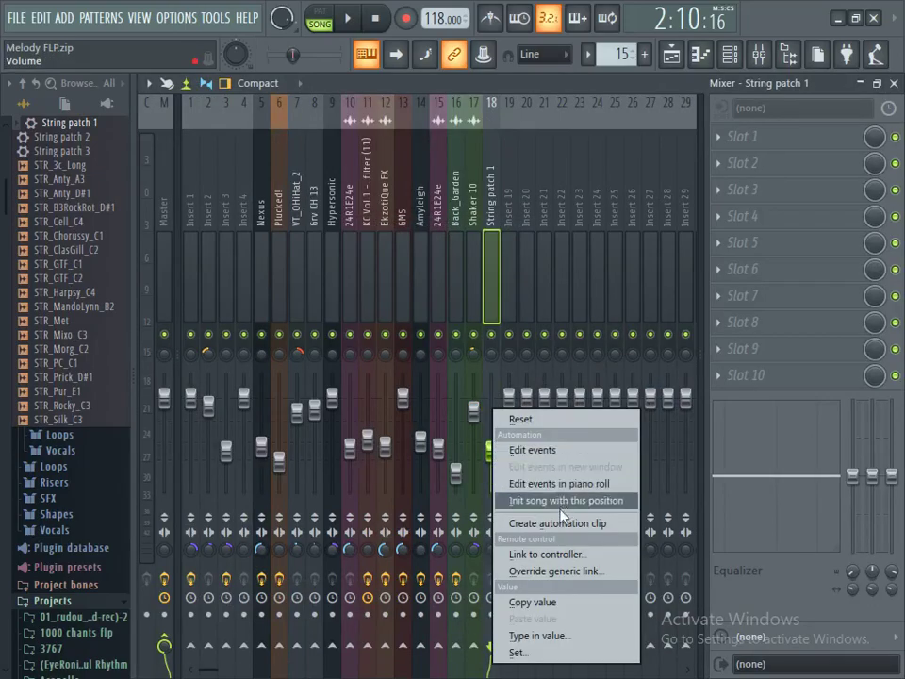
left_click(505, 521)
Step: Load Fruity Parametric EQ 2 in slot 1 of the String patch 1 track and cut the lows with band 1 at about 640 Hz
left_click(736, 162)
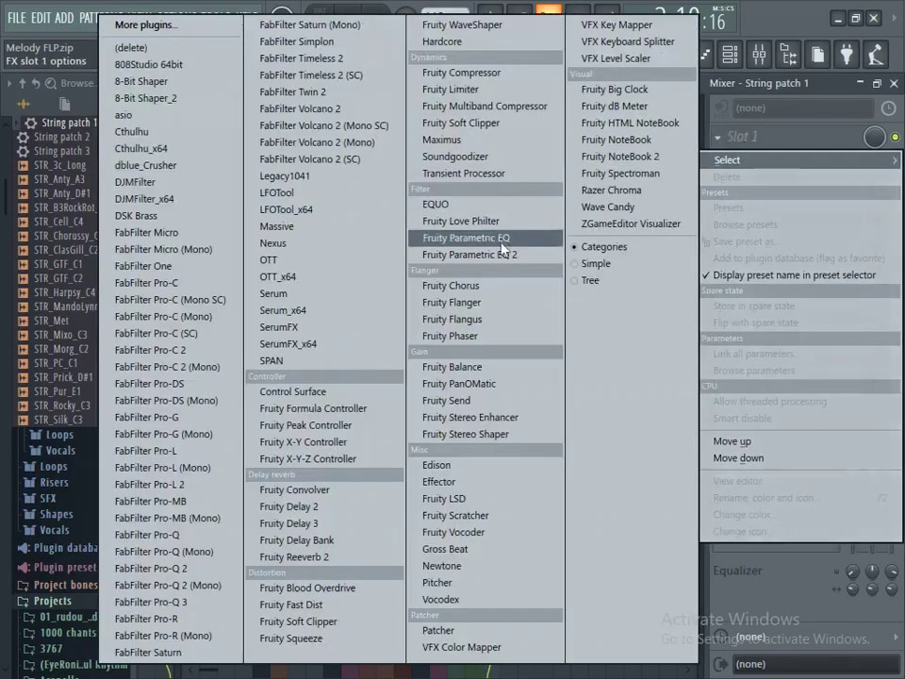
left_click(462, 239)
left_click_drag(367, 446, 487, 519)
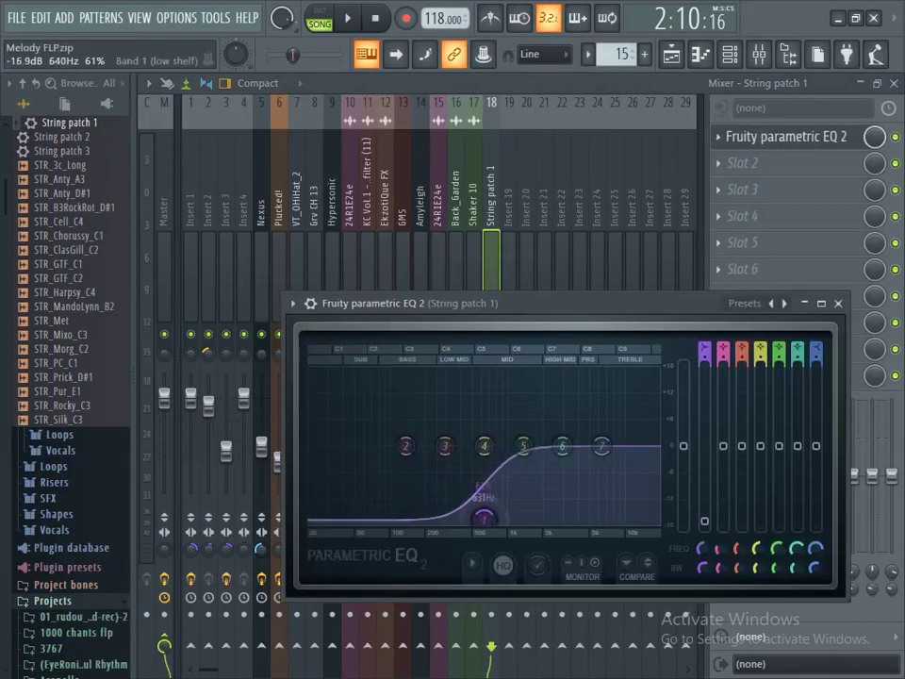
Step: Load Fruity Reeverb 2 in slot 3 of the String patch 1 track and adjust the track's stereo separation
left_click(739, 196)
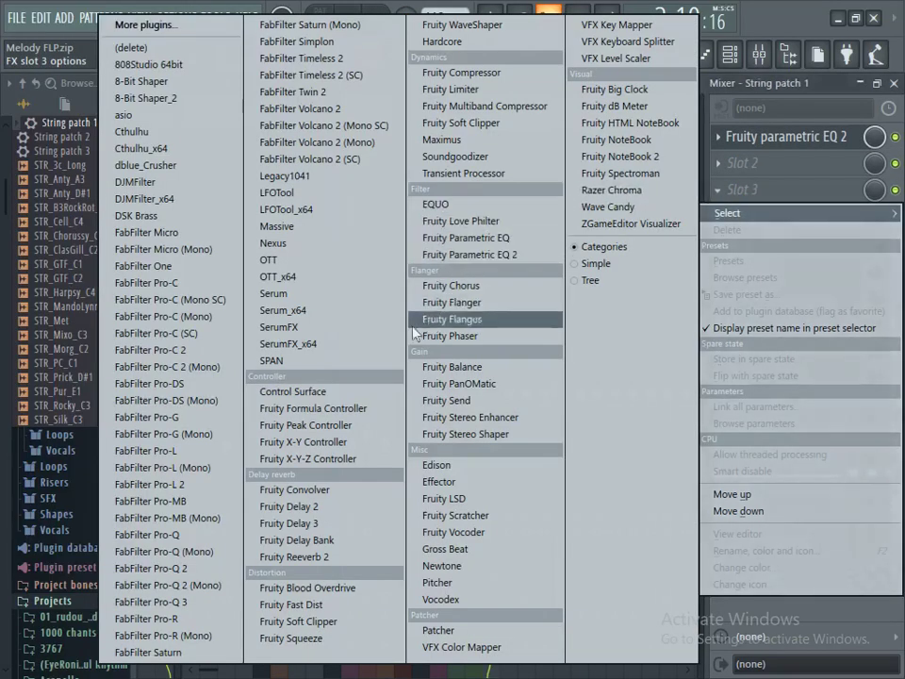
left_click(293, 555)
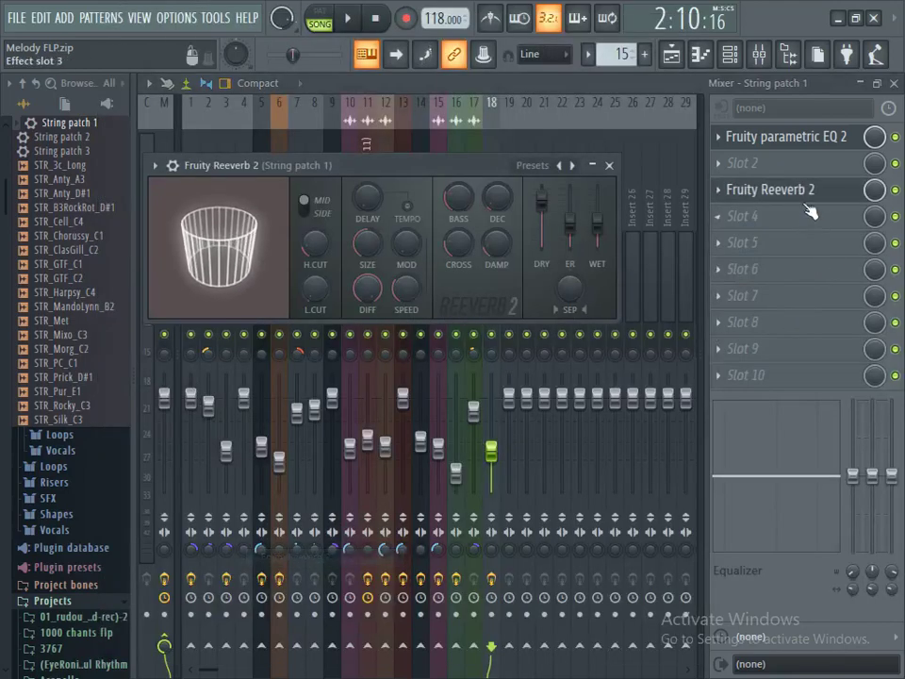
left_click(497, 553)
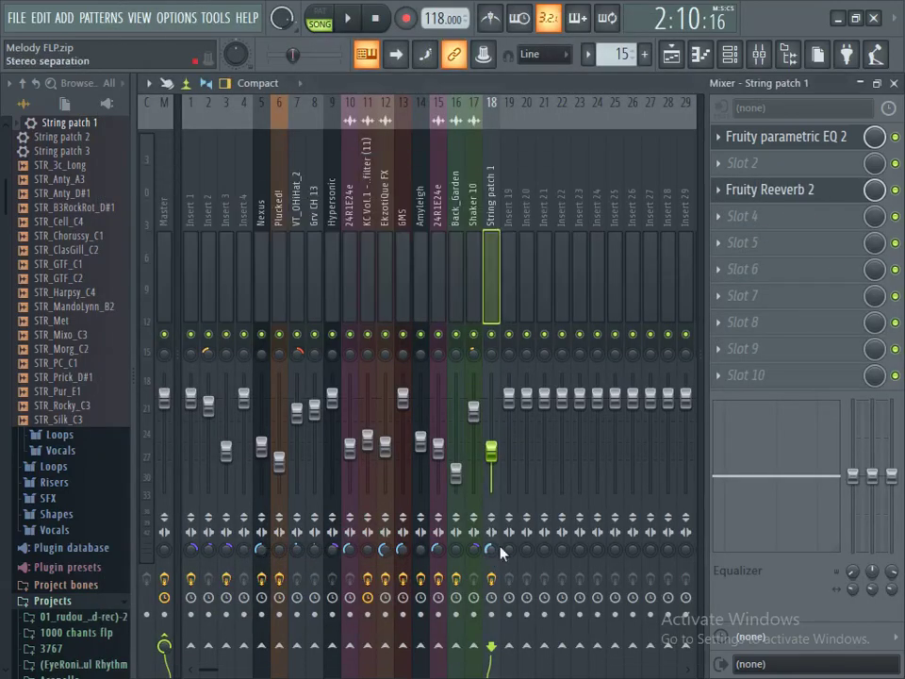
Step: Shape the String patch 1 volume automation in the playlist as a gentle low rise from bar 65 to bar 80
left_click(679, 61)
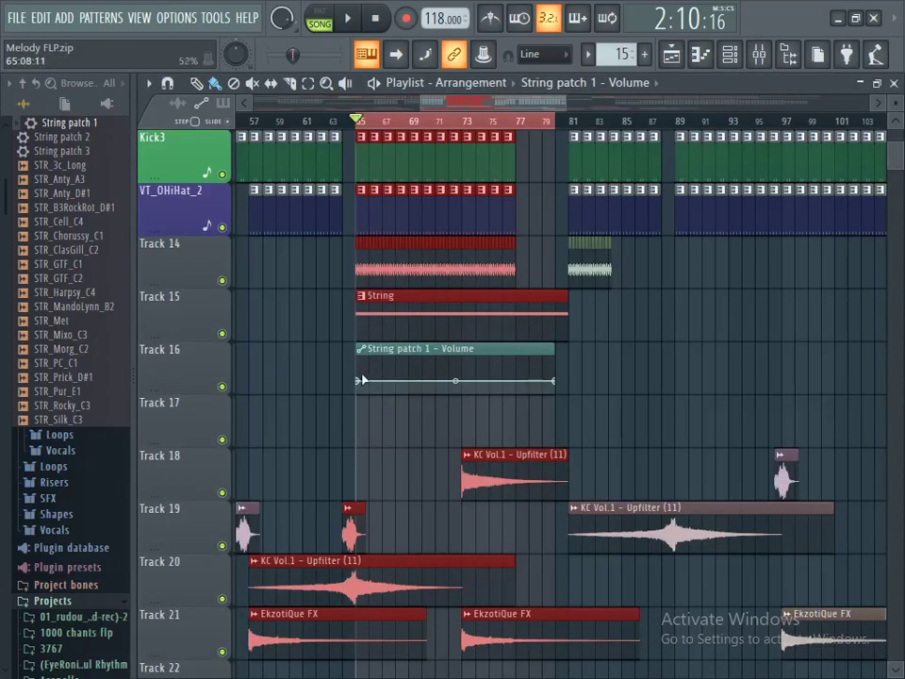
left_click_drag(359, 380, 518, 421)
left_click_drag(558, 384, 559, 386)
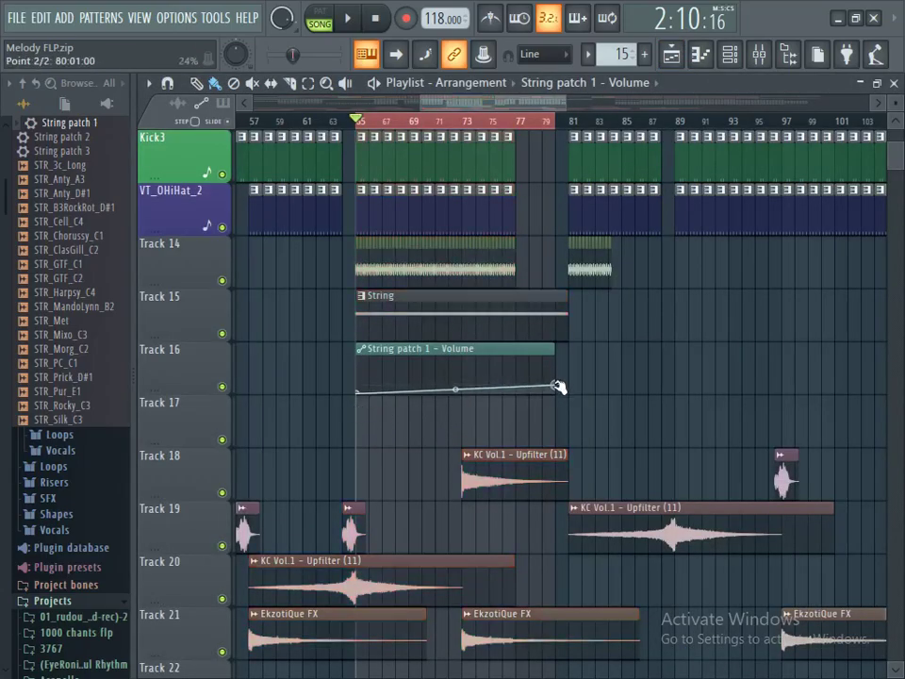
Step: Play the song from bar 72 and add a second String clip at bar 81 on Track 15
left_click(454, 119)
left_click(351, 19)
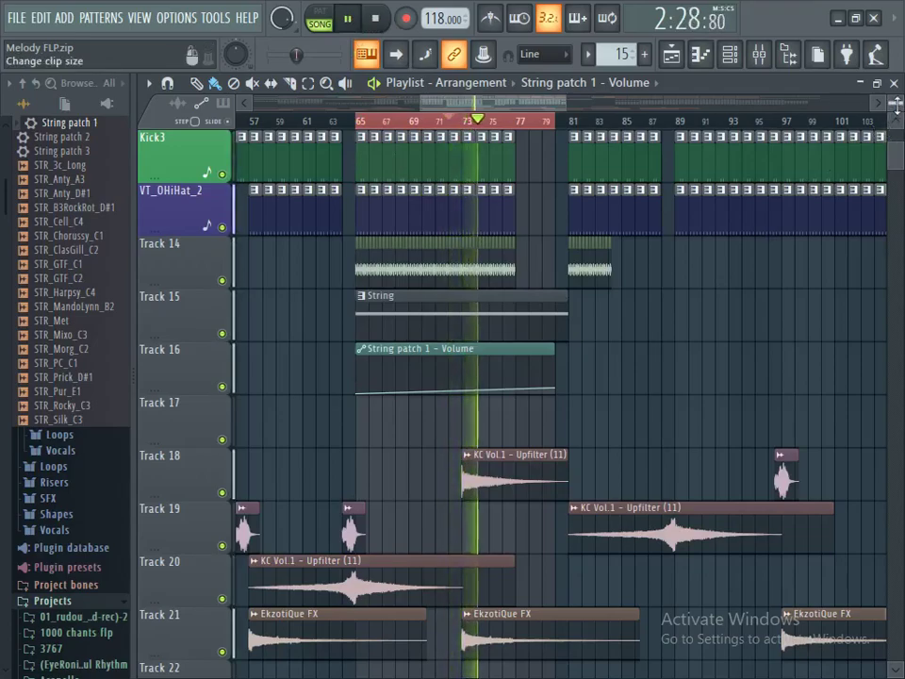
scroll(829, 259, "up", 2)
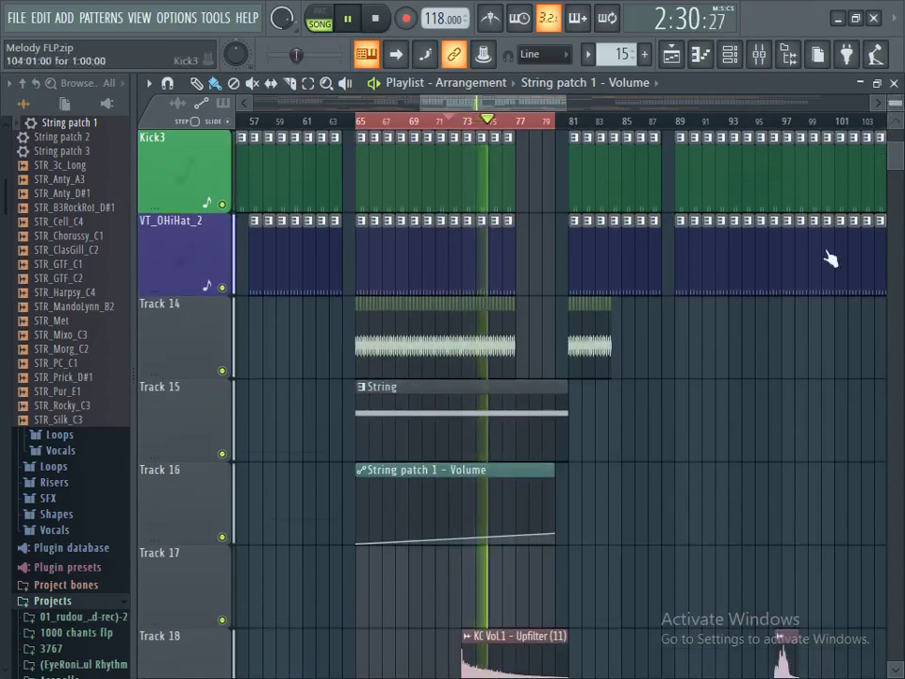
left_click(536, 427)
left_click(581, 436)
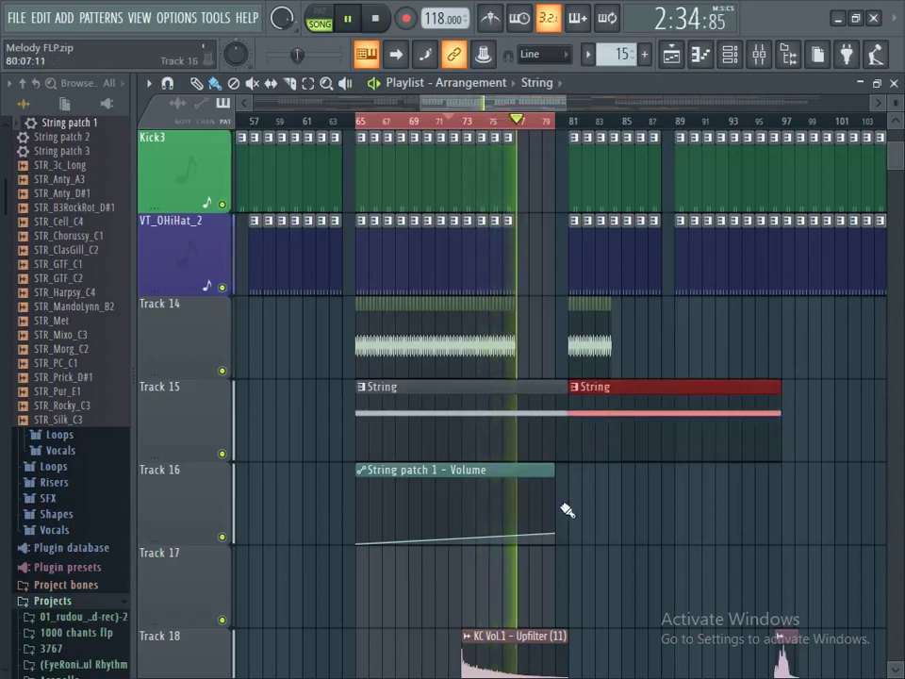
left_click(308, 83)
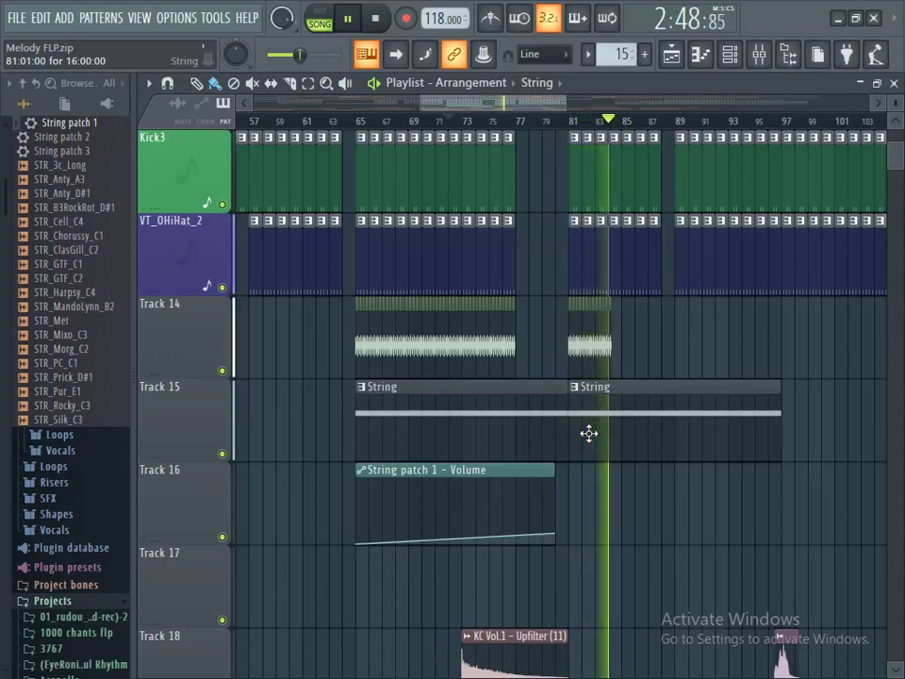
key("space")
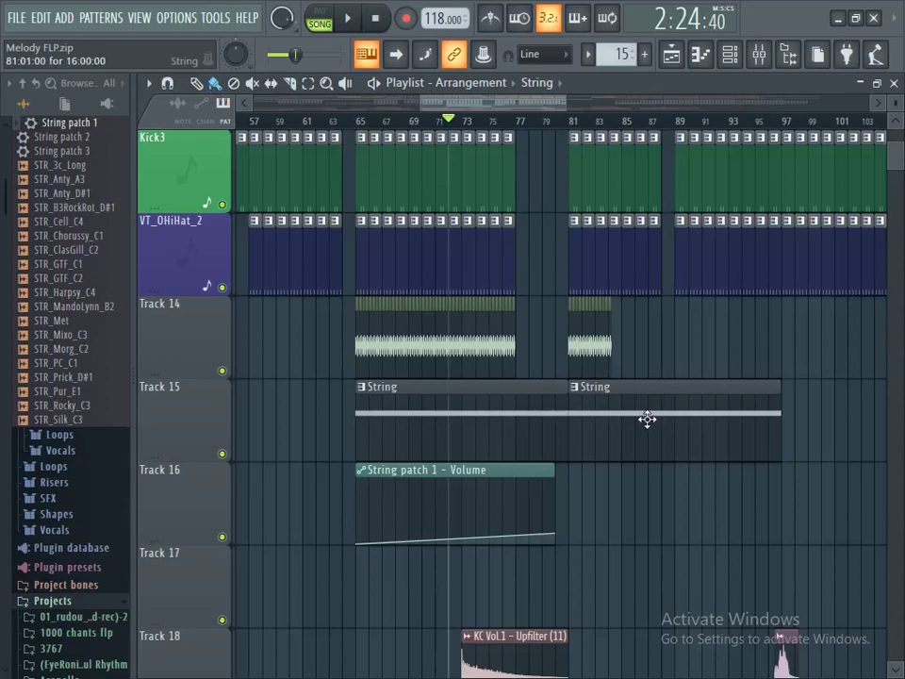
Step: Move the String clip and its volume automation to bar 73, extending the automation to bar 89 with its end point at 11%
left_click_drag(513, 412, 633, 433)
left_click_drag(511, 470, 619, 473)
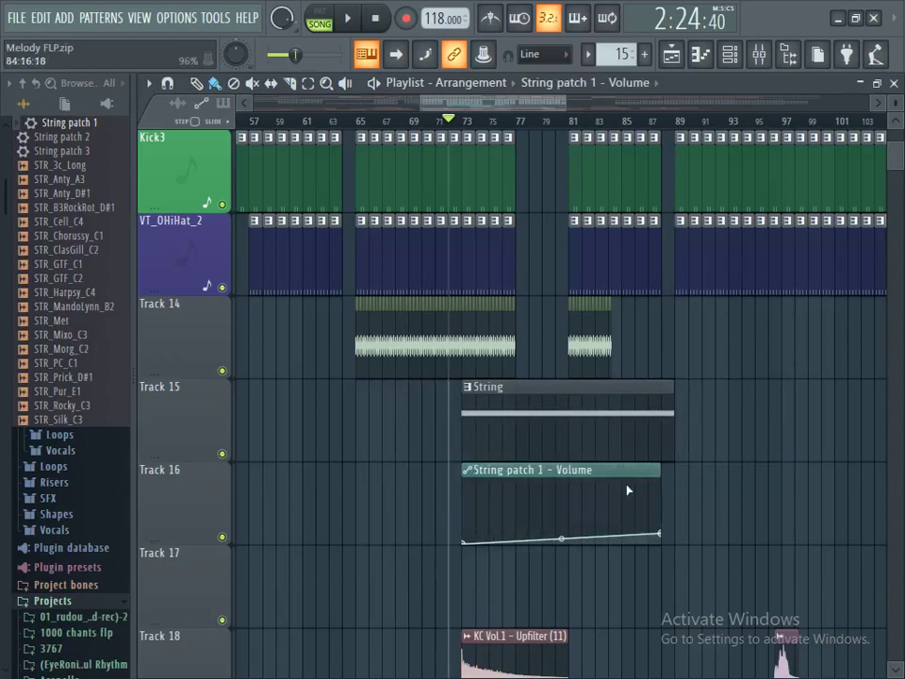
left_click_drag(663, 535, 681, 535)
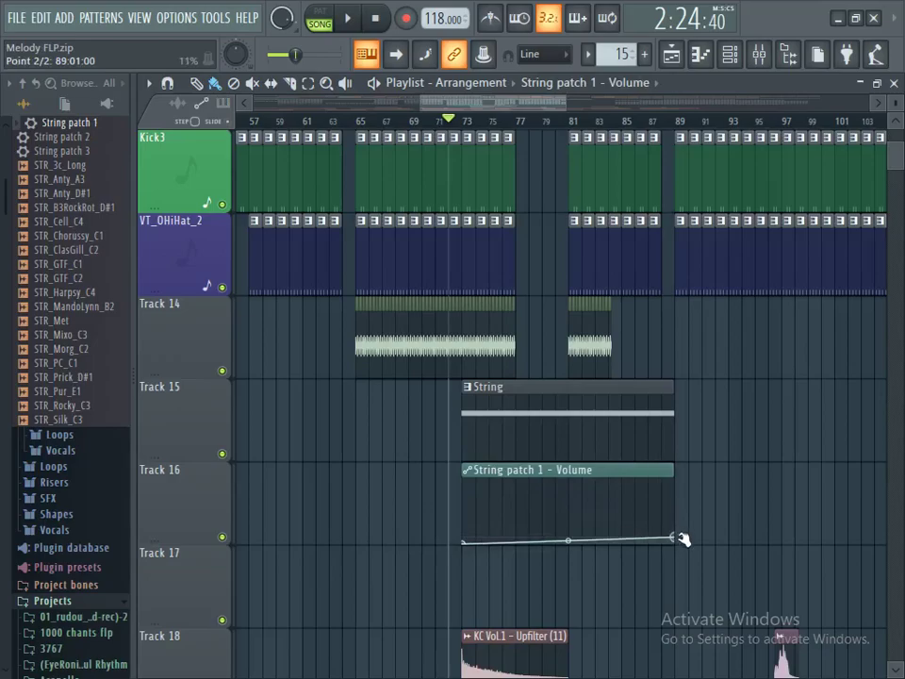
Step: Play the song from bar 72 and check the String patch 1 level in the mixer
key("space")
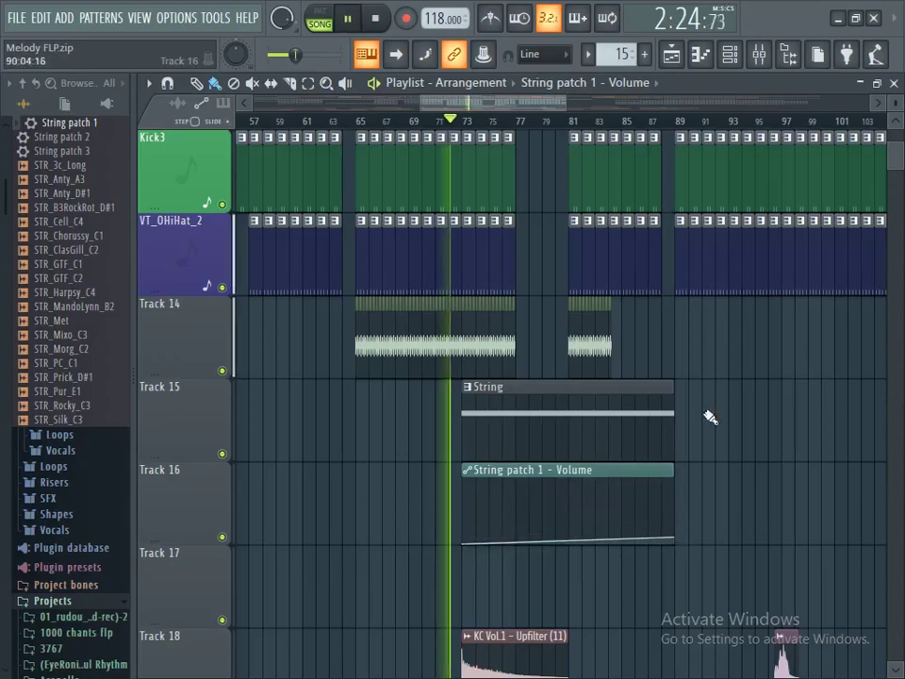
left_click(761, 56)
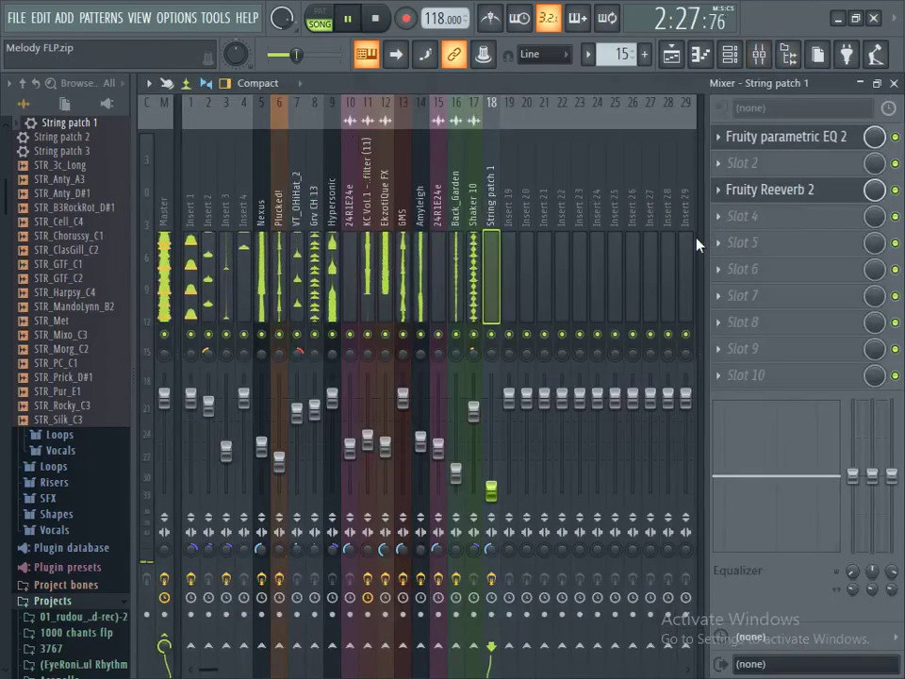
left_click(671, 55)
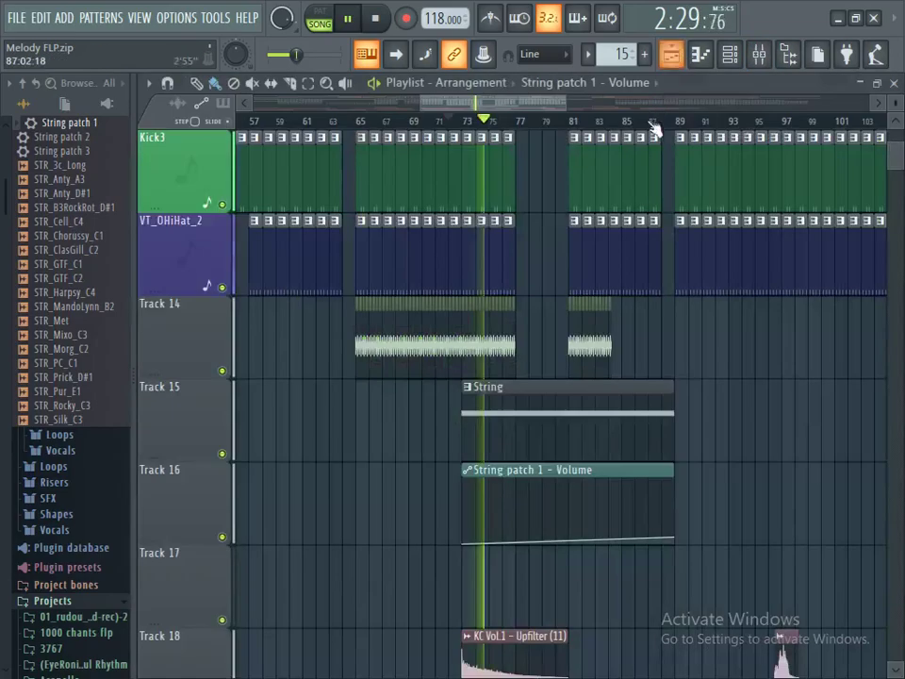
Step: Transpose the sustained String patch 1 note down to A6 in the piano roll and return to the playlist
double_click(544, 439)
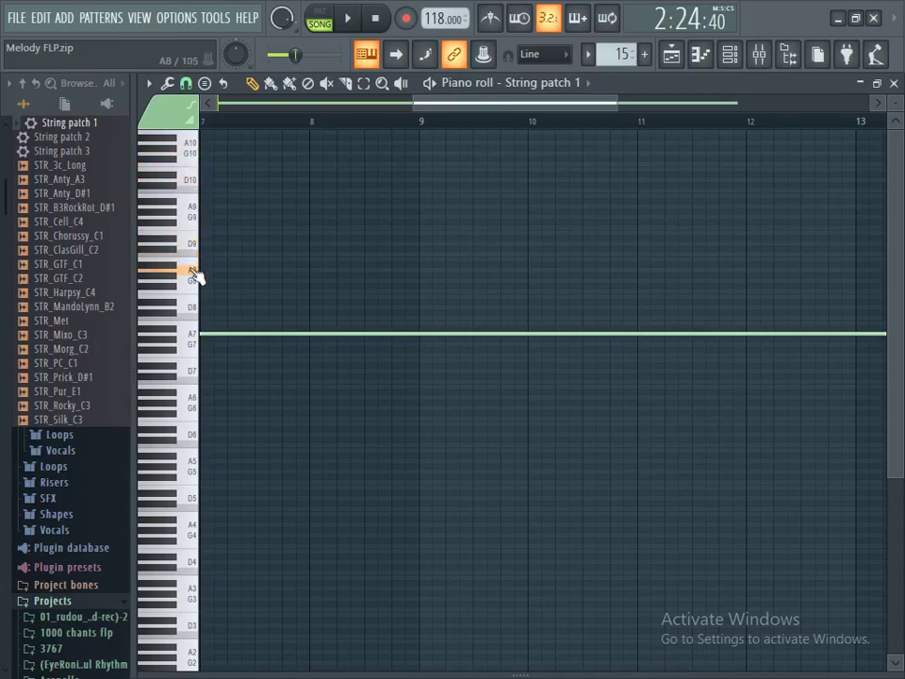
left_click_drag(227, 334, 219, 398)
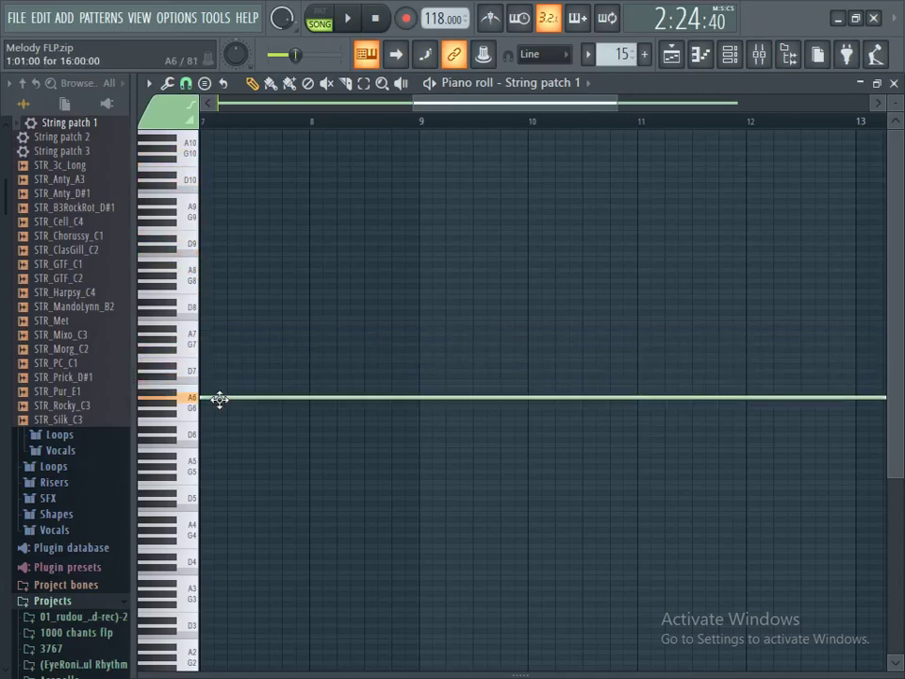
left_click(674, 54)
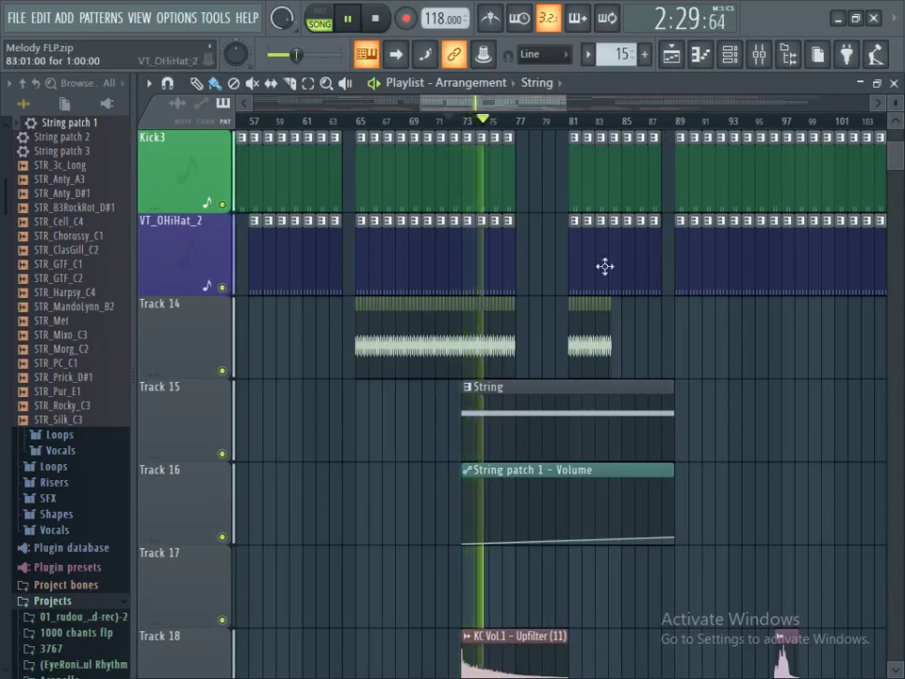
Step: Delete the Shaker 10 clips on Track 14 between bars 81 and 84
scroll(601, 238, "up", 8)
scroll(598, 322, "up", 3)
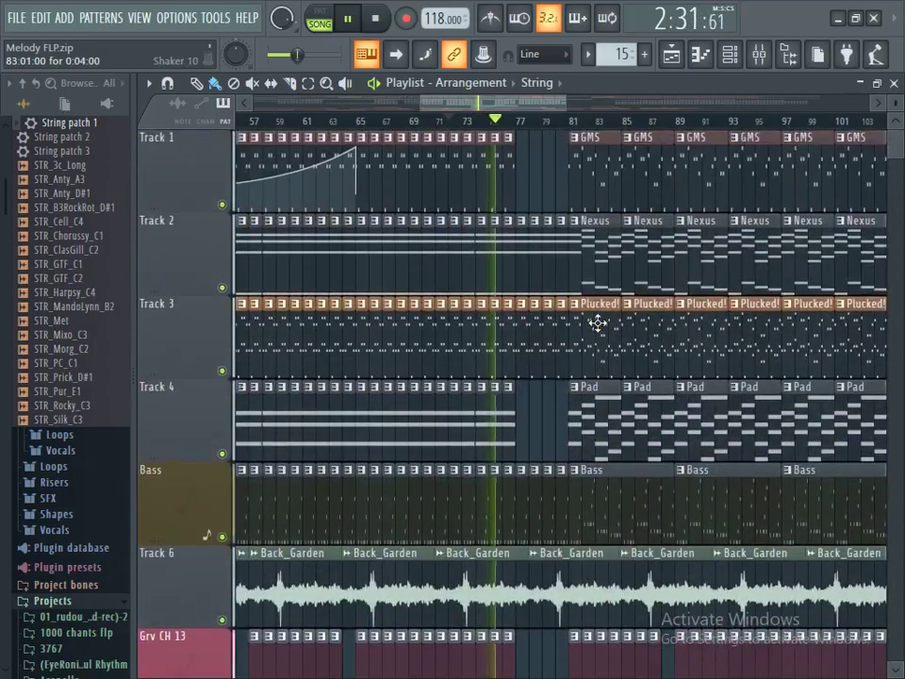
scroll(598, 322, "down", 5)
scroll(598, 322, "down", 6)
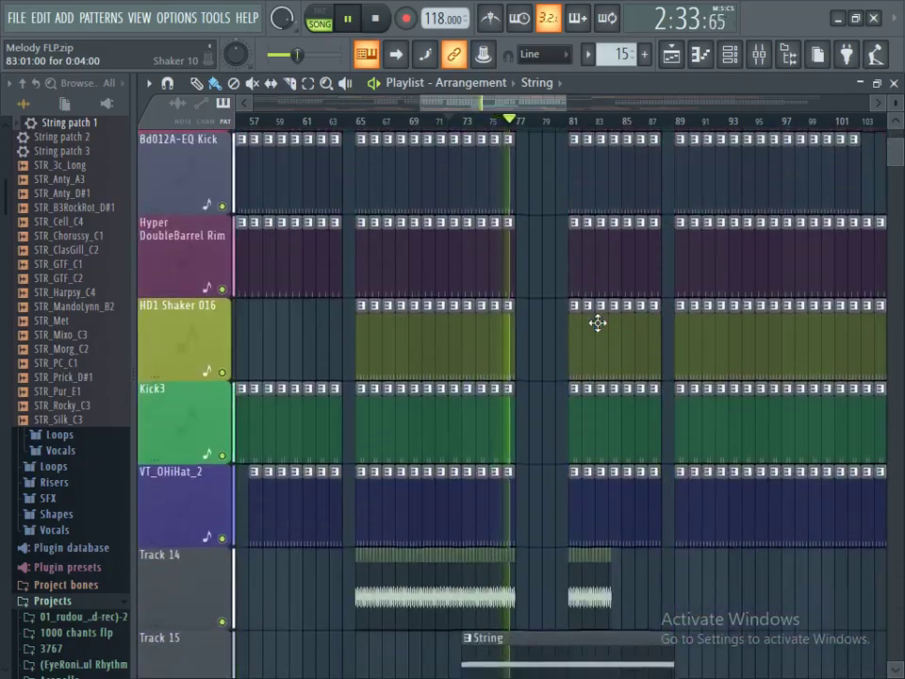
right_click(609, 358)
scroll(578, 358, "up", 4)
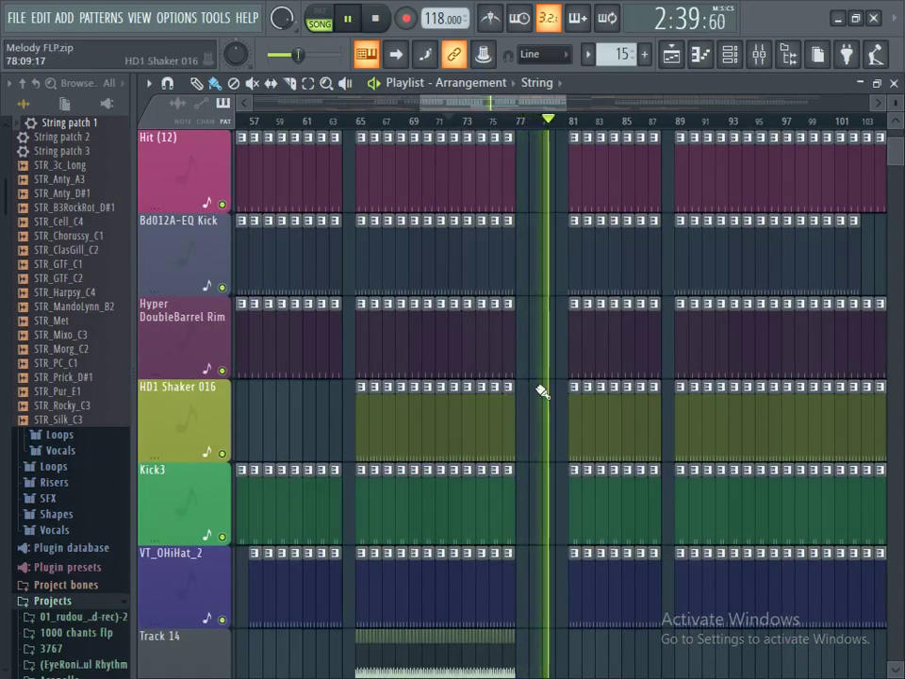
scroll(542, 466, "down", 4)
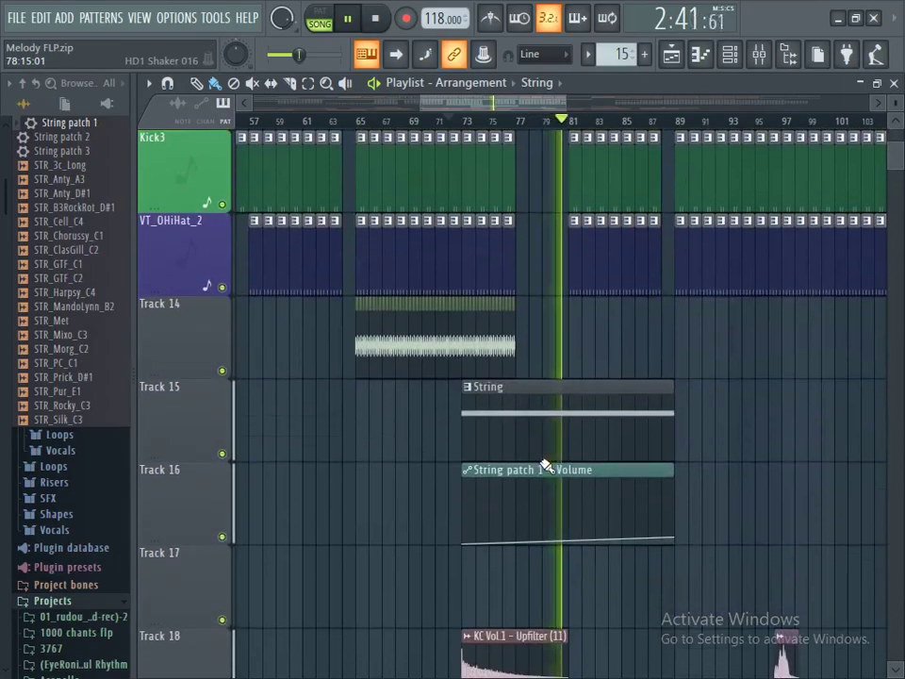
Step: Mute the Bd012A-EQ Kick track during playback to hear the mix without it, and unmute it again
scroll(545, 466, "up", 5)
left_click(223, 370)
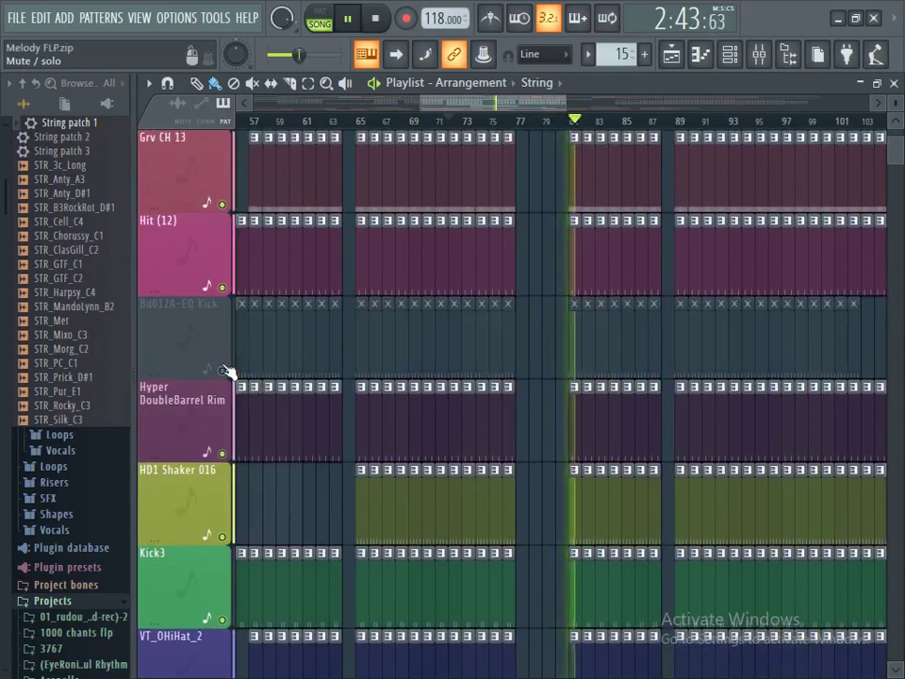
left_click(222, 370)
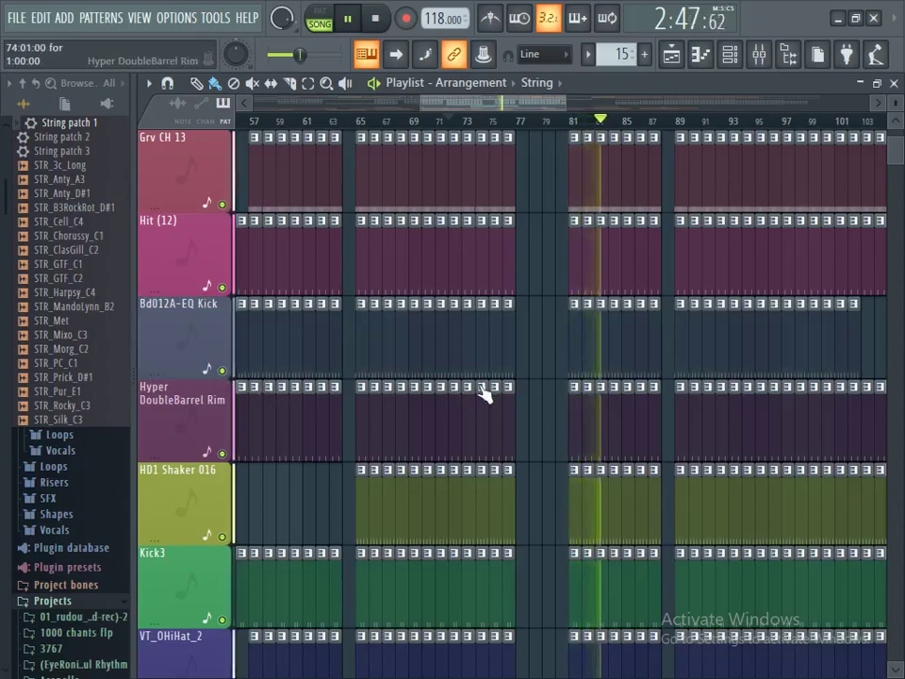
Step: Duplicate the block of Shaker 10 clips spanning bars 65 to 76 on Track 14 so the copy starts at bar 81
scroll(614, 397, "down", 4)
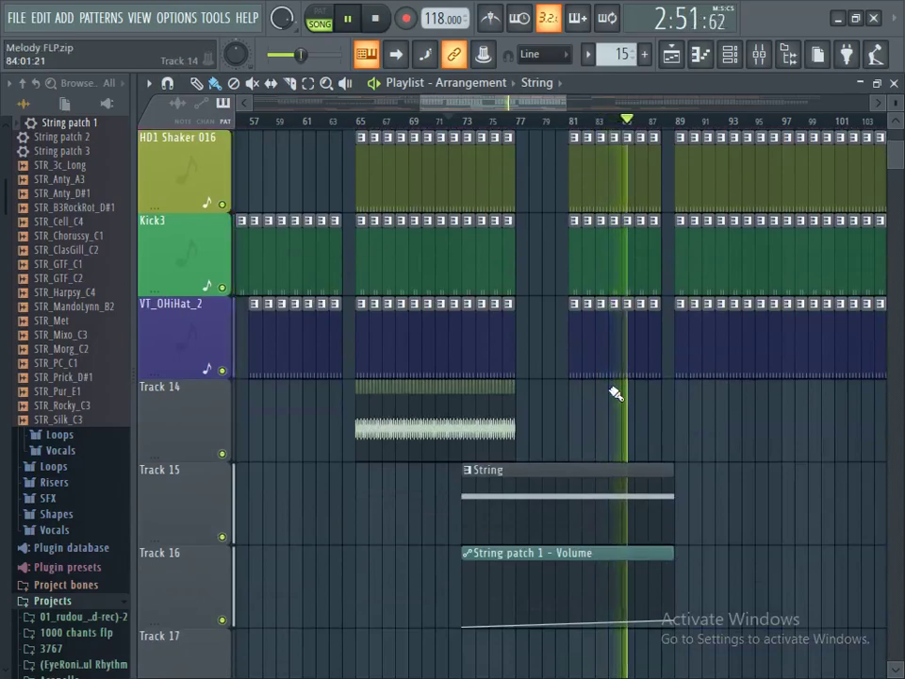
left_click(307, 83)
left_click_drag(545, 379, 349, 436)
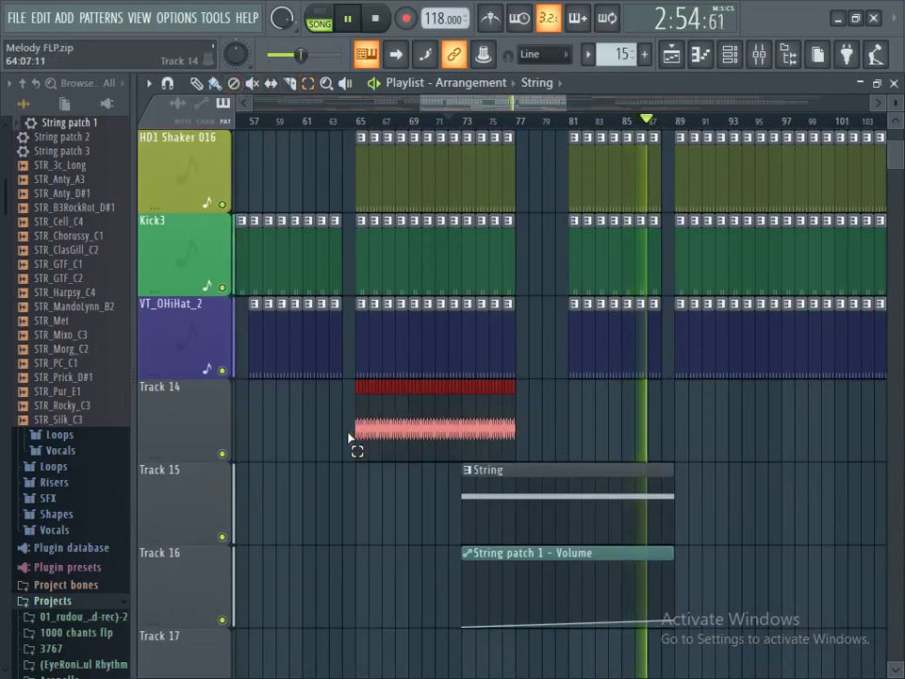
left_click(215, 83)
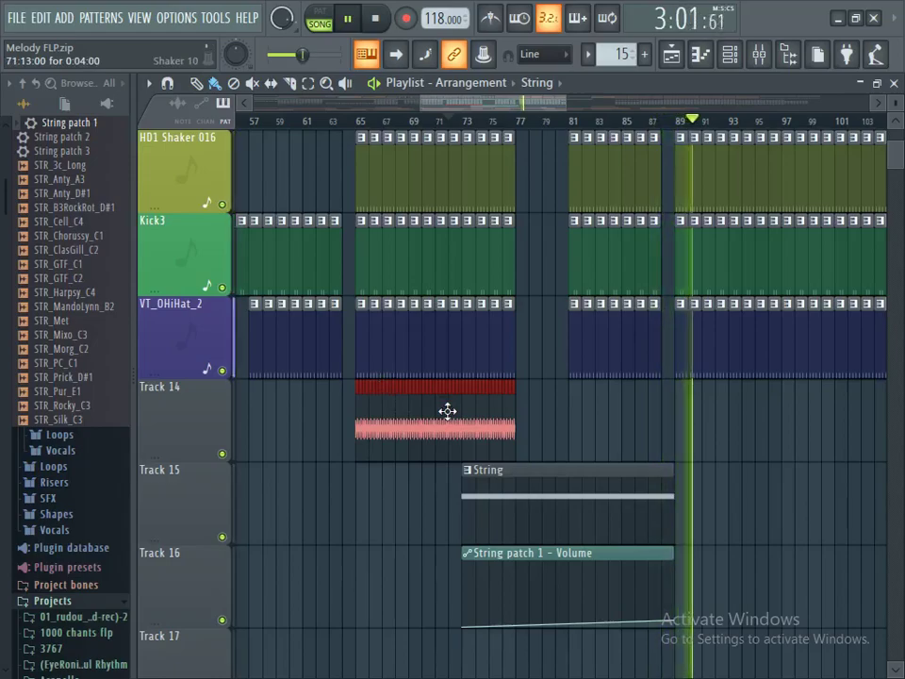
key("ctrl+v")
key("space")
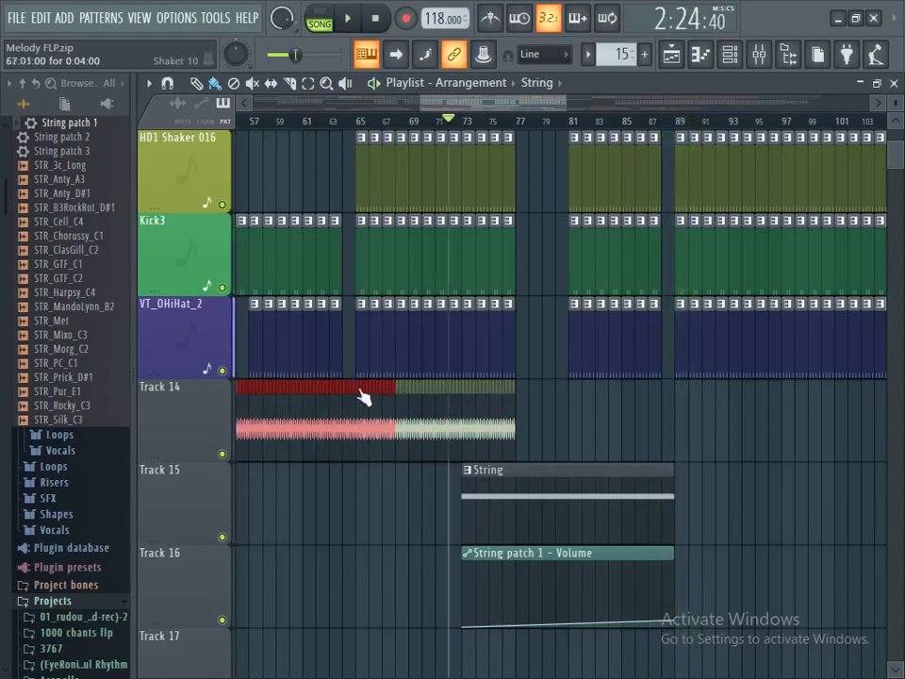
left_click_drag(337, 397, 693, 439)
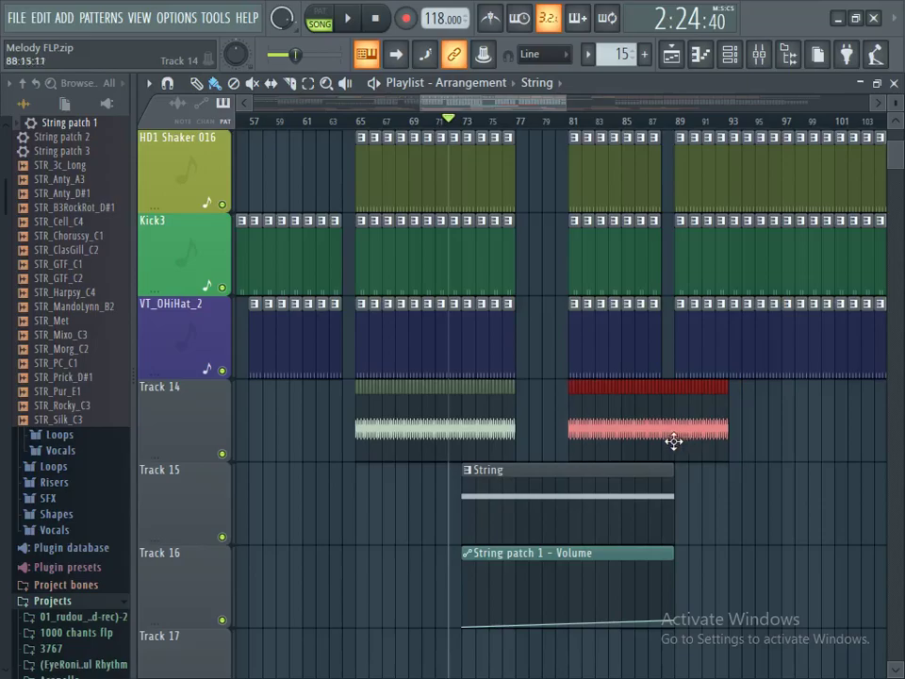
Step: Play the song from bar 72 and move the long KC Vol.1 - Upfilter (11) clip on Track 19 to start at bar 73
scroll(671, 441, "up", 9)
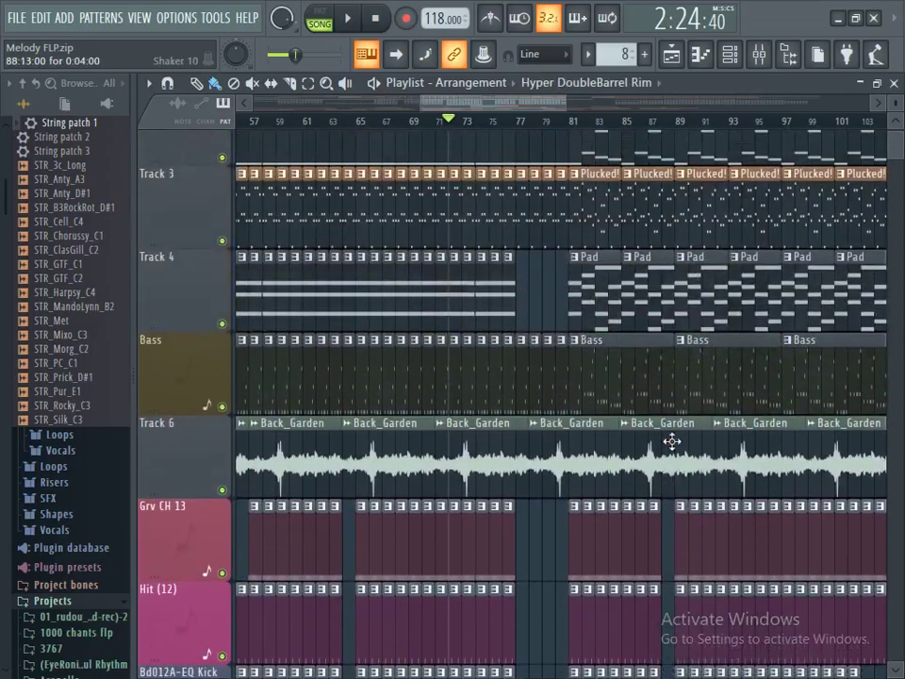
key("space")
scroll(671, 441, "down", 8)
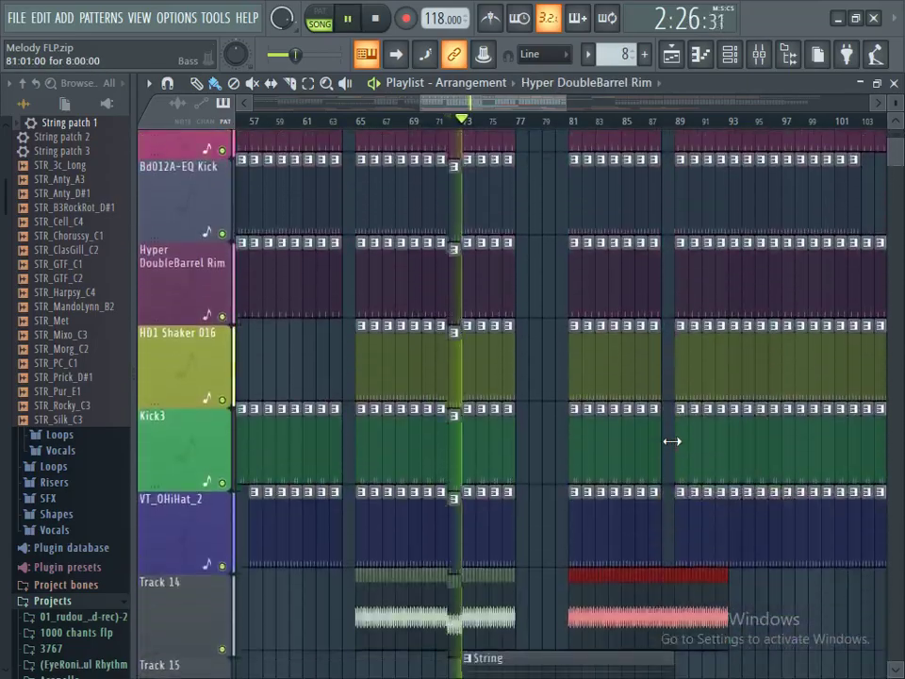
scroll(671, 441, "down", 4)
scroll(671, 441, "down", 5)
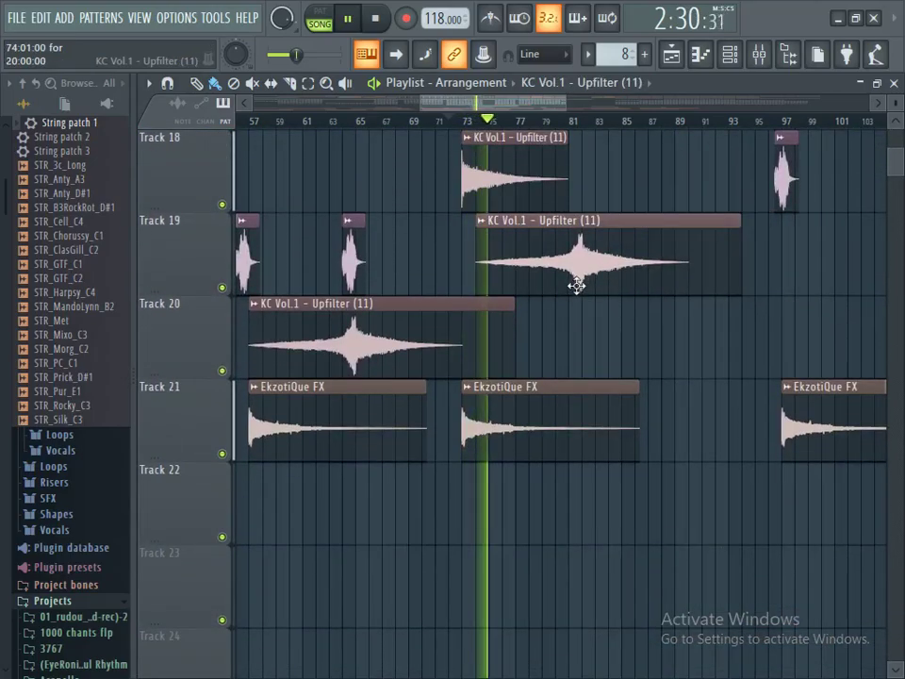
scroll(574, 308, "up", 5)
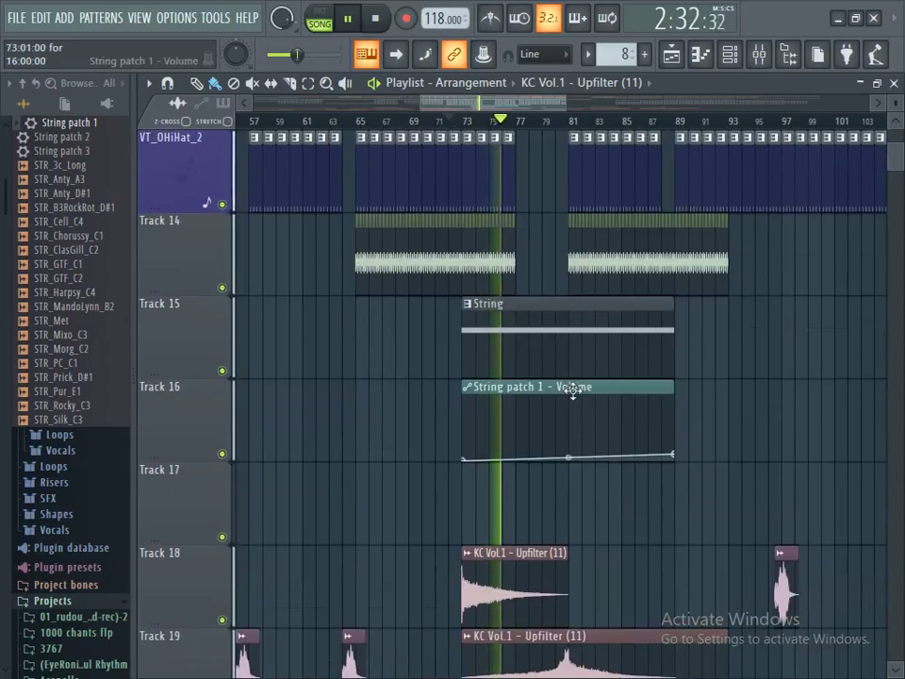
Step: Move the short 24R1E24e clip from Track 18 near bar 97 to Track 17 around bar 81
scroll(576, 392, "down", 3)
scroll(574, 393, "up", 5)
scroll(574, 393, "up", 10)
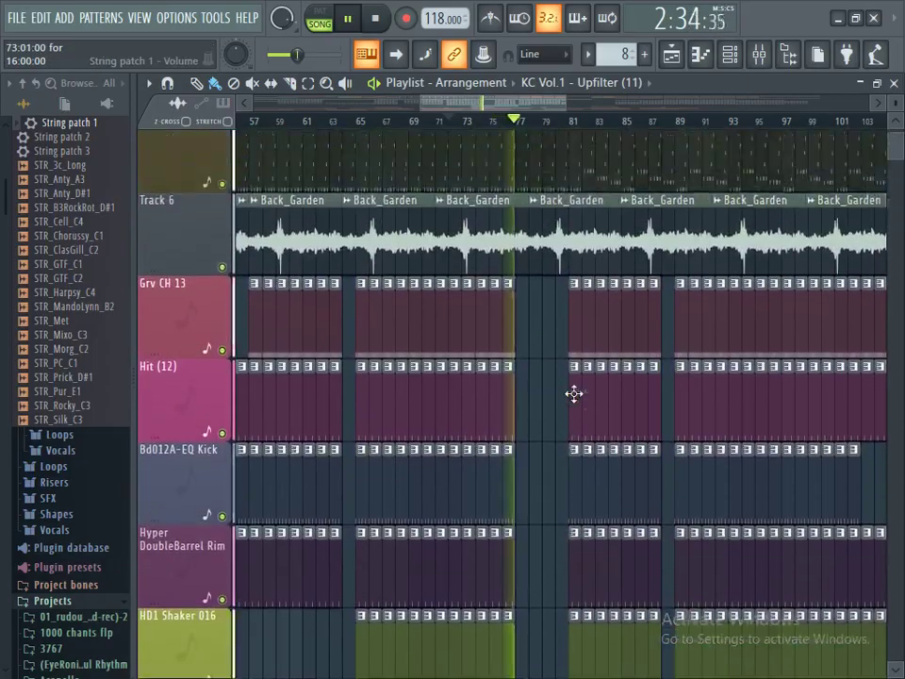
scroll(574, 393, "down", 9)
scroll(574, 393, "down", 6)
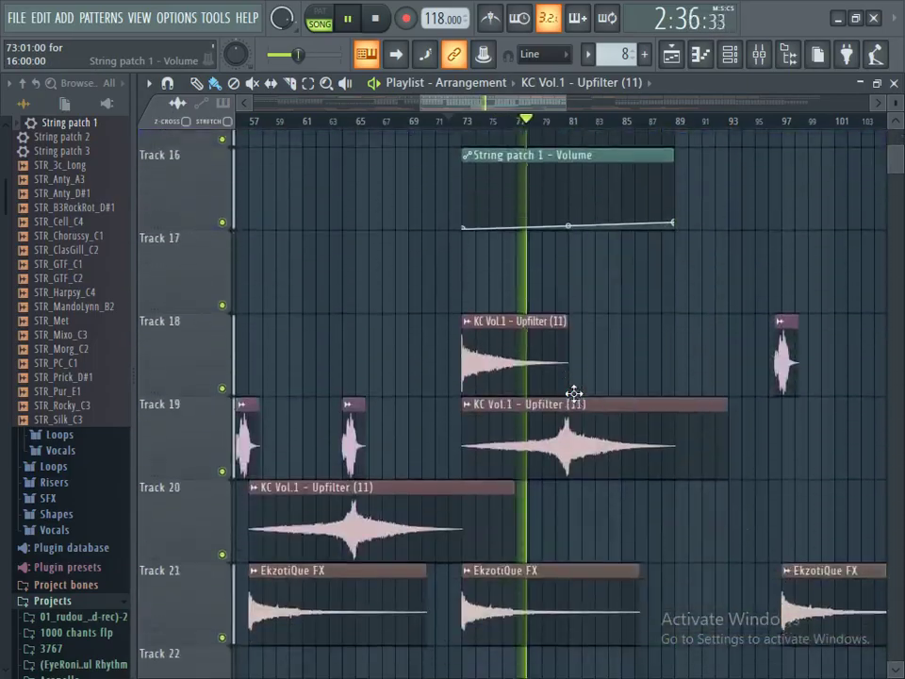
left_click_drag(785, 336, 567, 249)
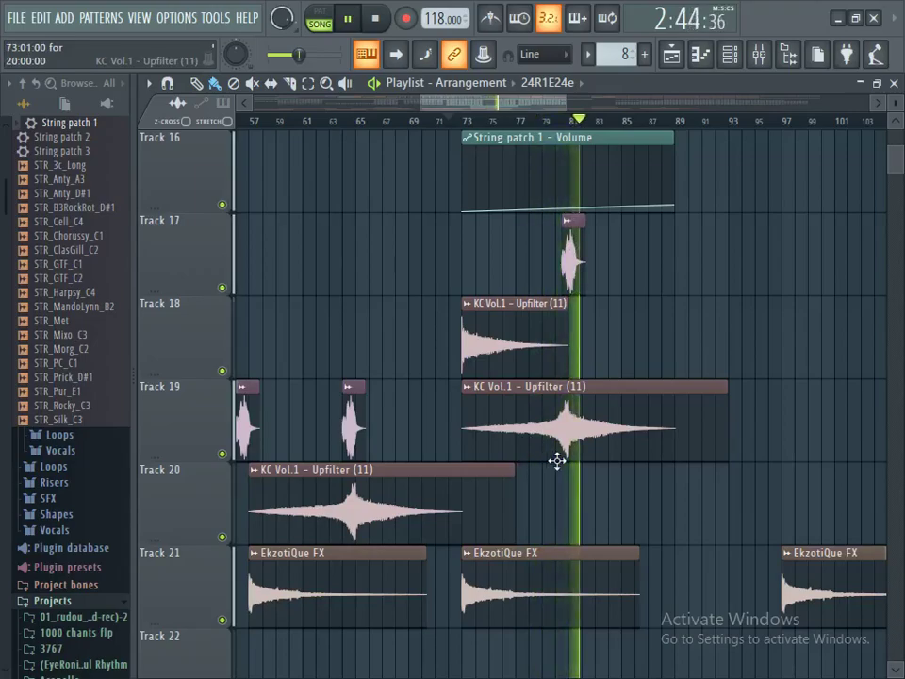
Step: Place an EkzotiQue FX clip on Track 20 at bar 81 and delete the one on Track 21 at bar 97
scroll(557, 461, "down", 3)
key("space")
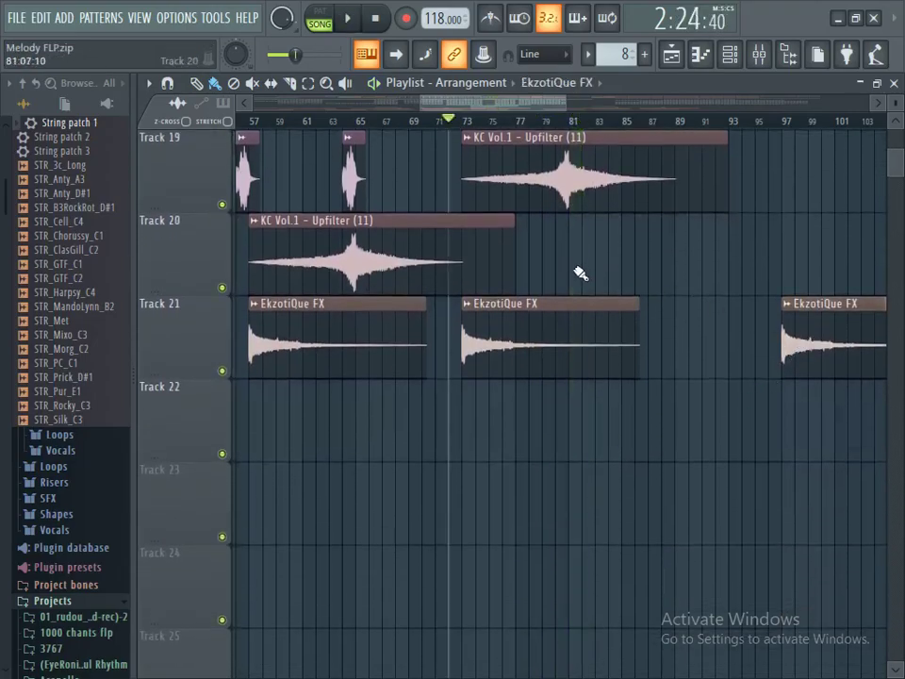
left_click(579, 273)
right_click(808, 339)
key("space")
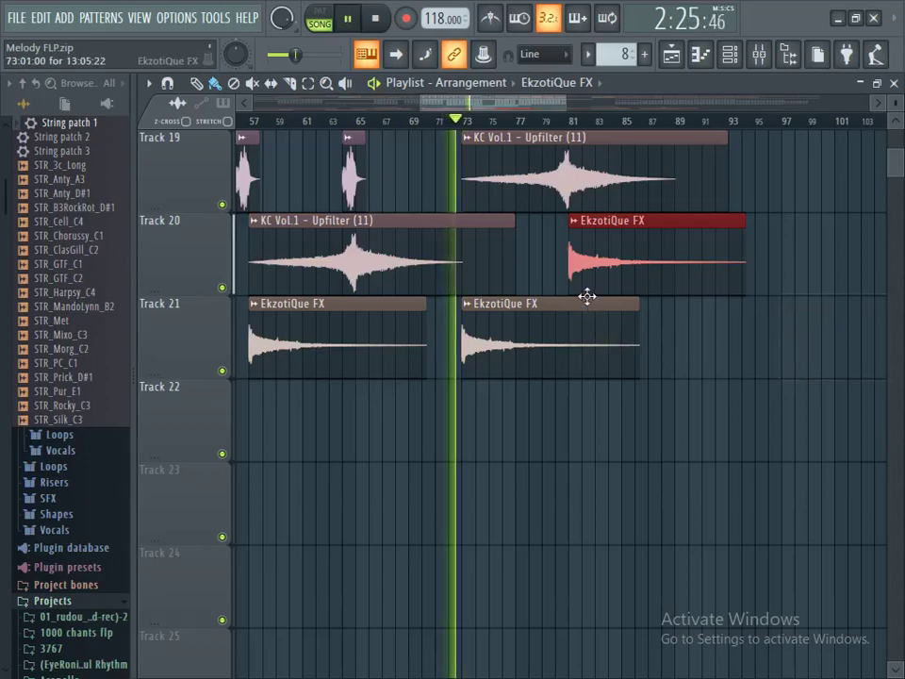
Step: Save the project to the Desktop as the zipped song file Melody FLP.zip, replacing the existing file
scroll(580, 273, "up", 4)
left_click_drag(535, 105, 189, 100)
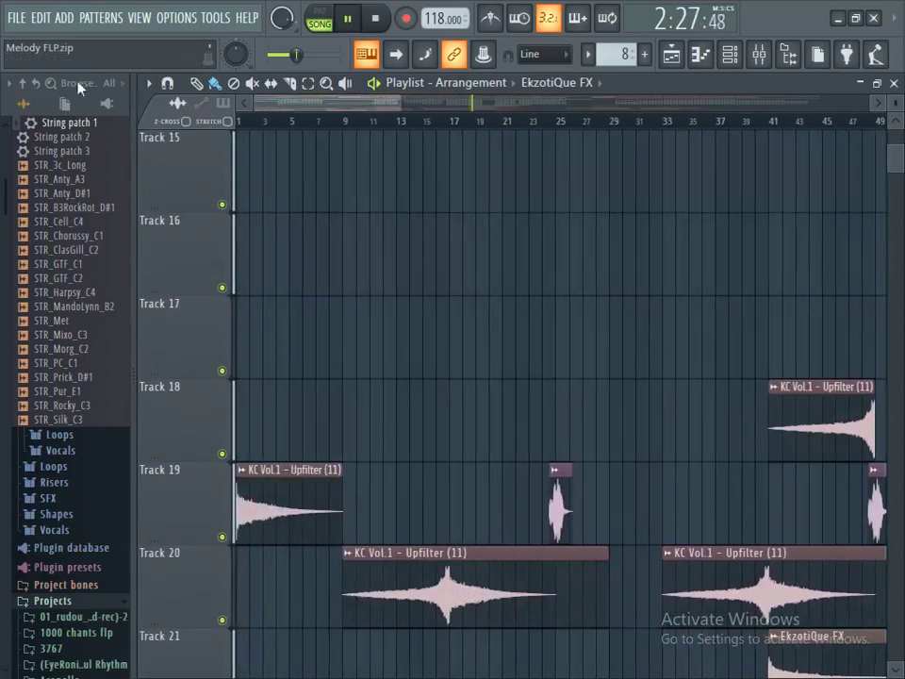
left_click(21, 18)
left_click(42, 97)
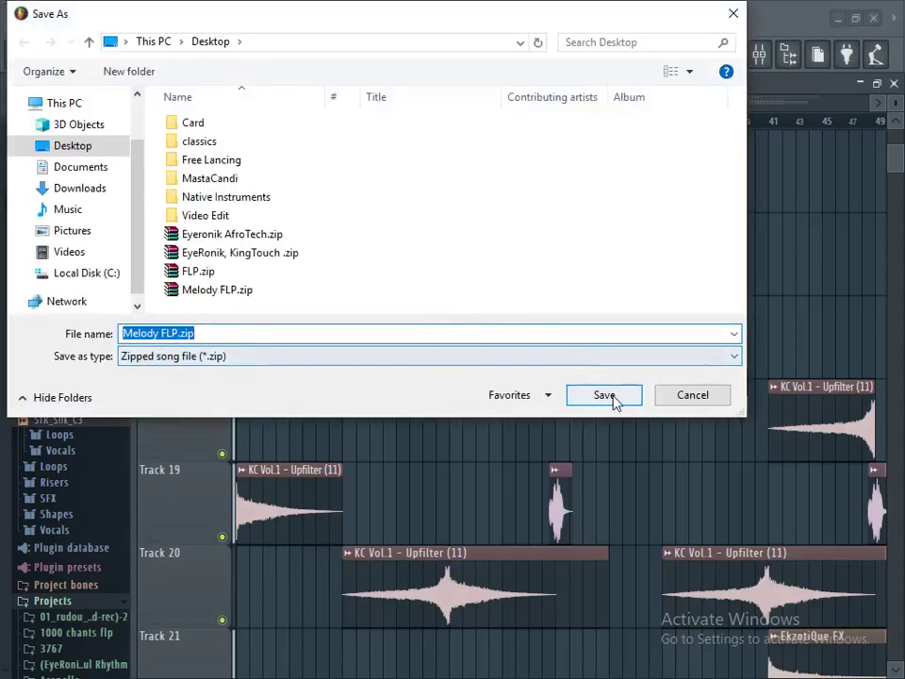
left_click(614, 400)
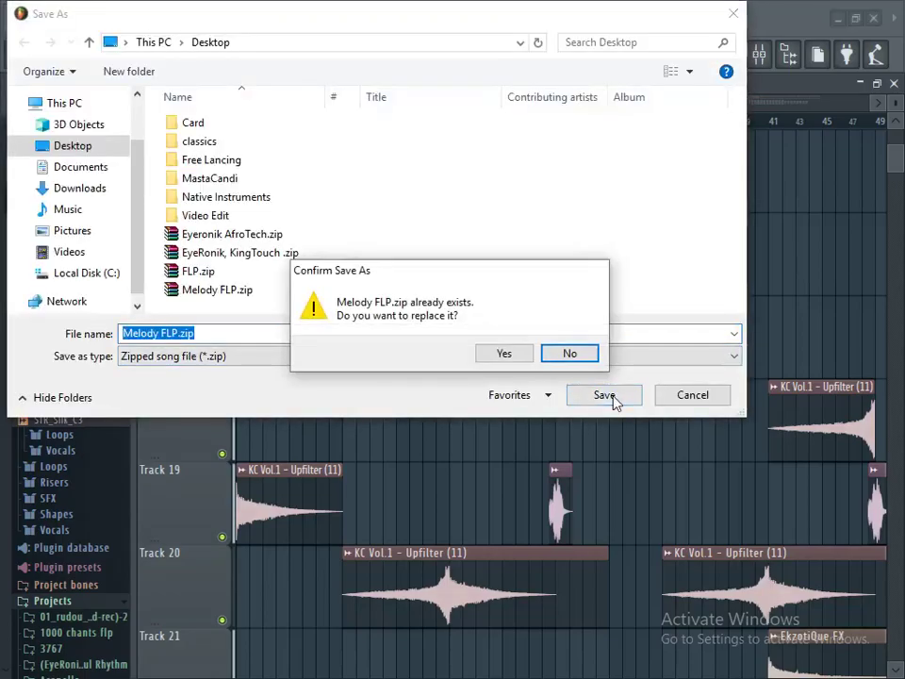
left_click(505, 354)
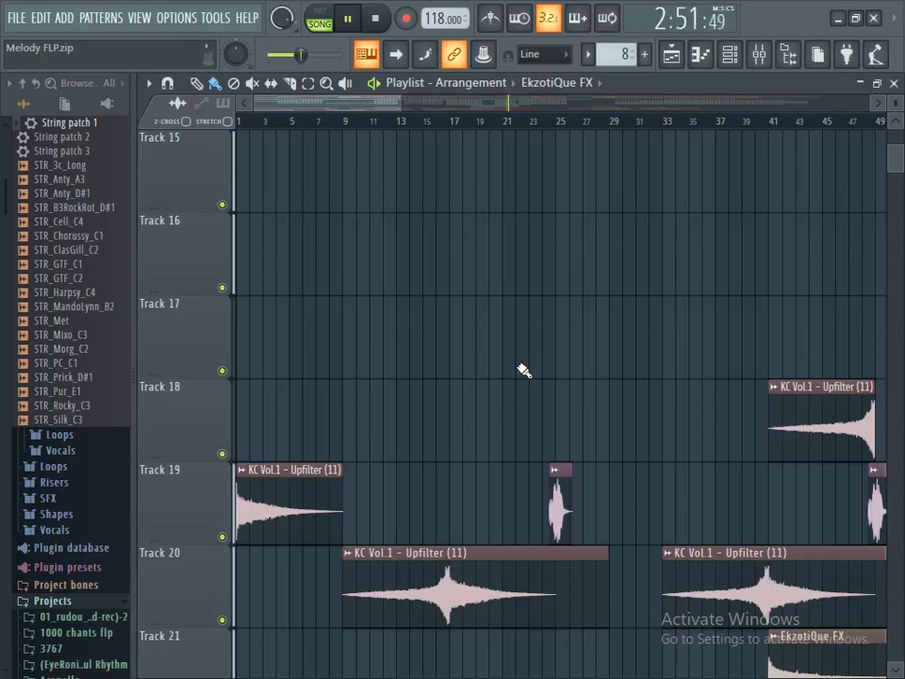
Step: Stop the song playback and minimize the FL Studio window
key("space")
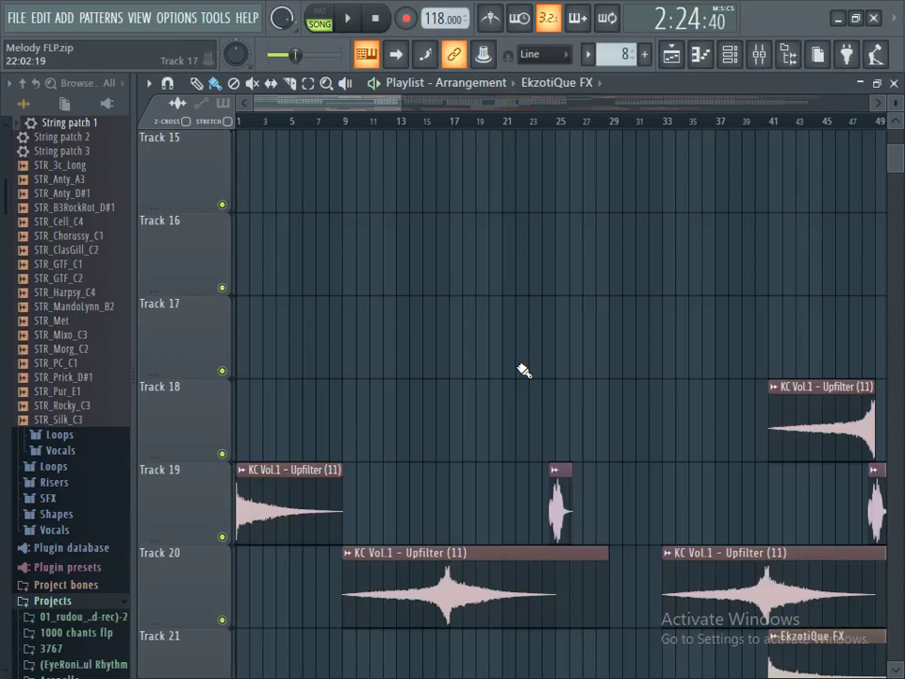
left_click(839, 19)
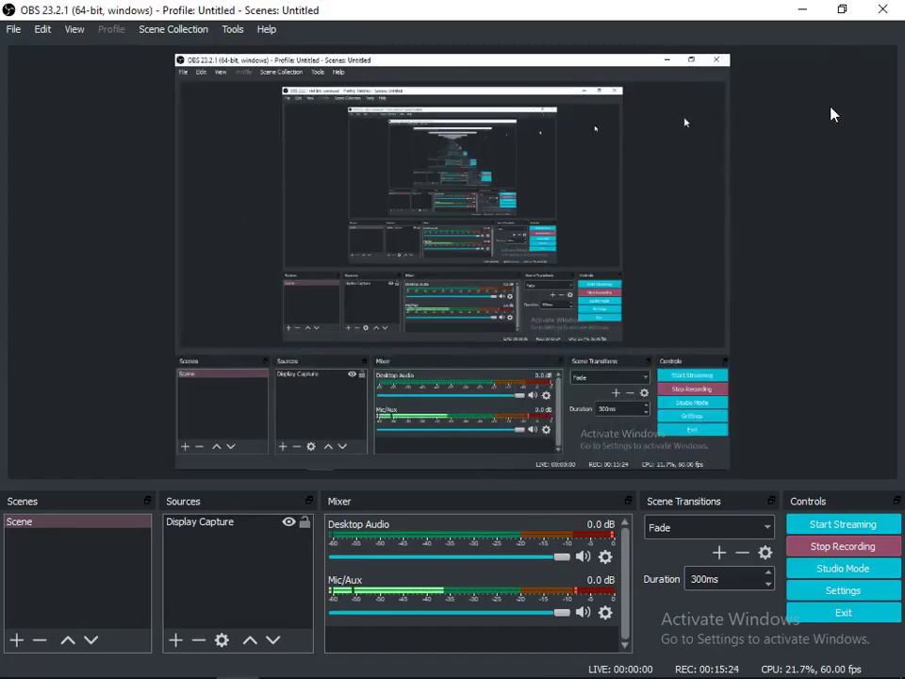